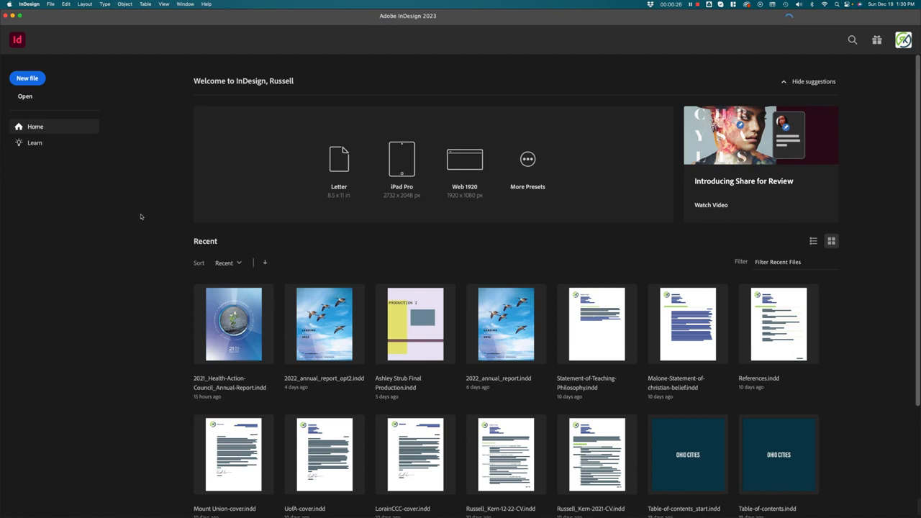
Create a Letter-size print document with 2 pages and facing pages turned off
key("super+n")
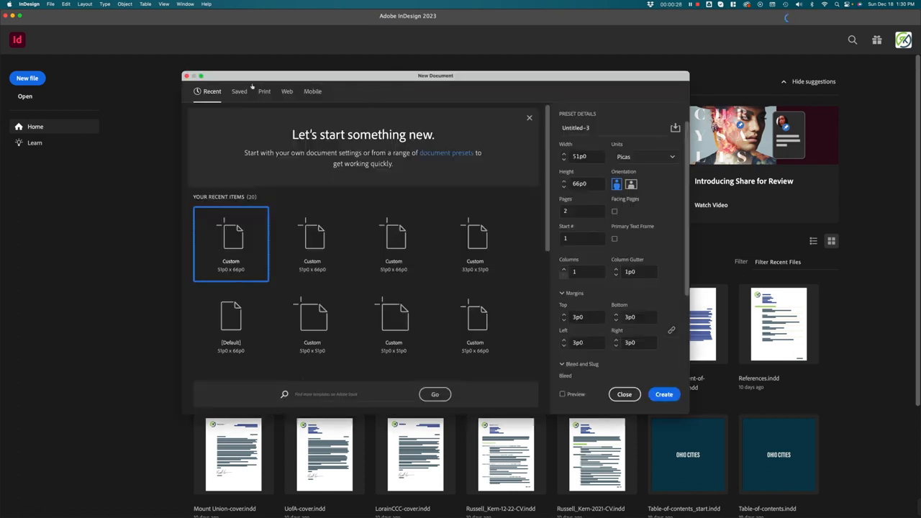
left_click(263, 91)
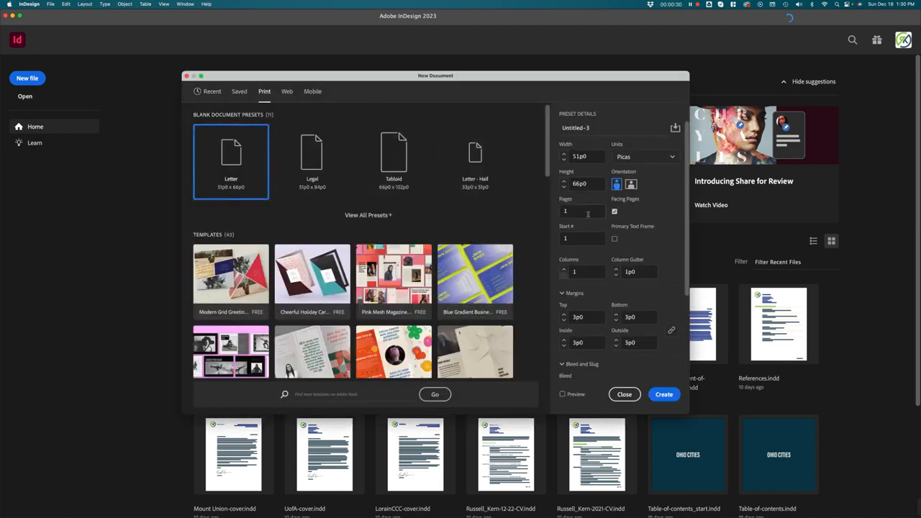
left_click_drag(580, 211, 525, 213)
type("2")
left_click(615, 211)
left_click(664, 395)
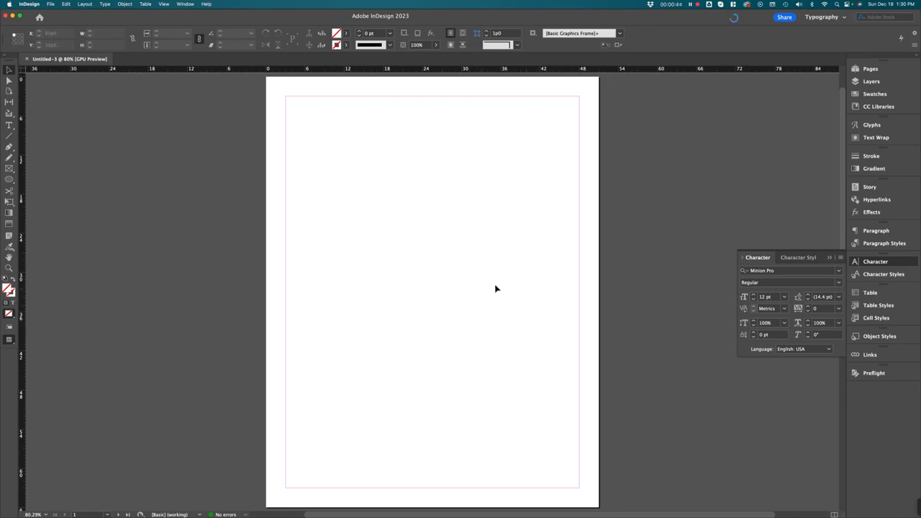
Choose the Typography workspace and show the Text Wrap panel
left_click(820, 17)
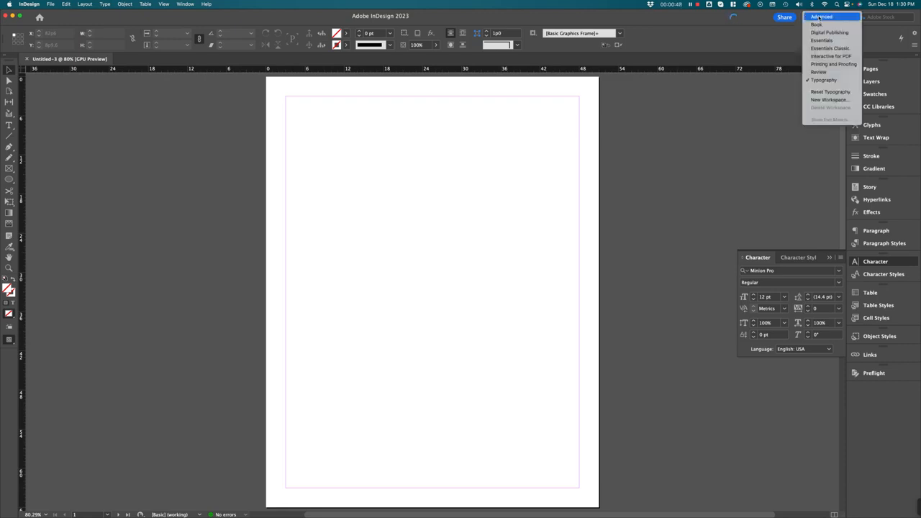
left_click(827, 80)
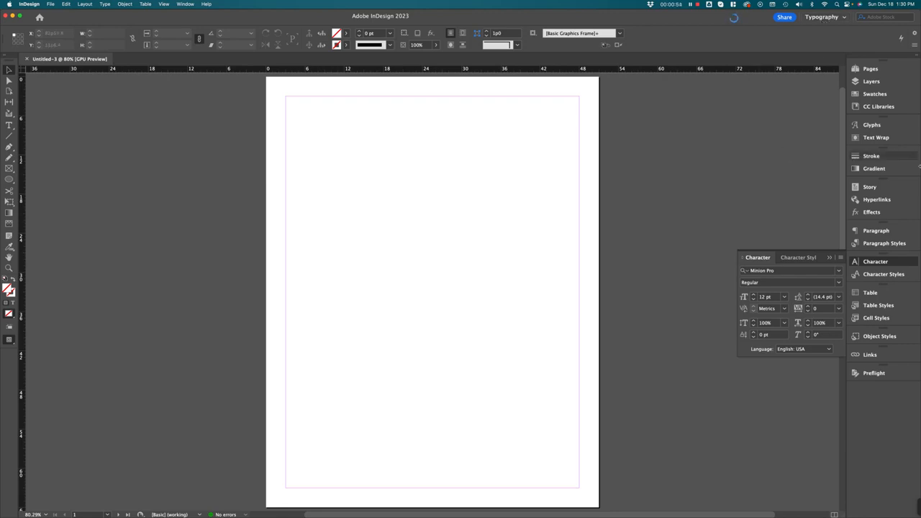
left_click(876, 139)
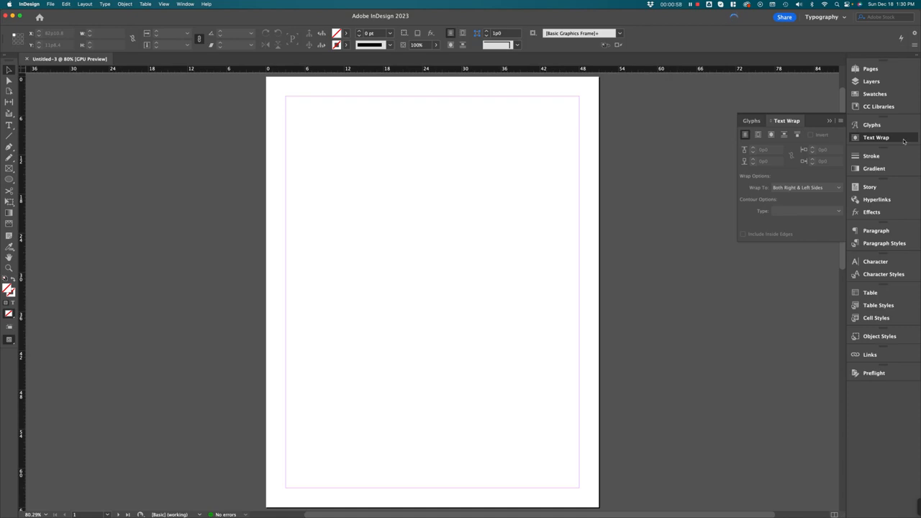
left_click(904, 141)
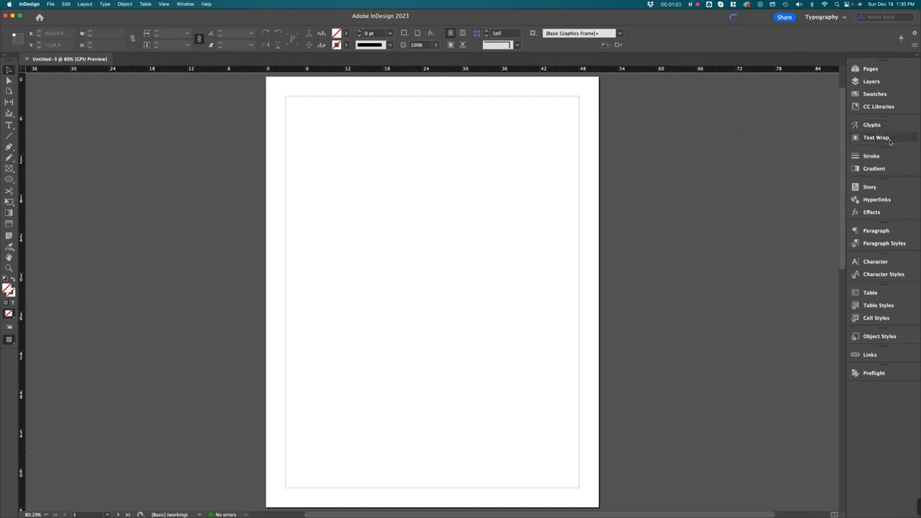
left_click(193, 4)
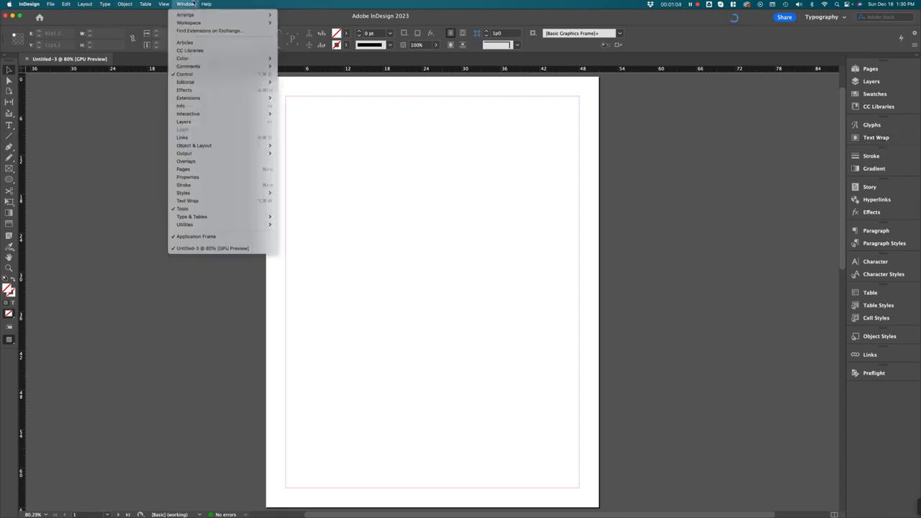
left_click(186, 201)
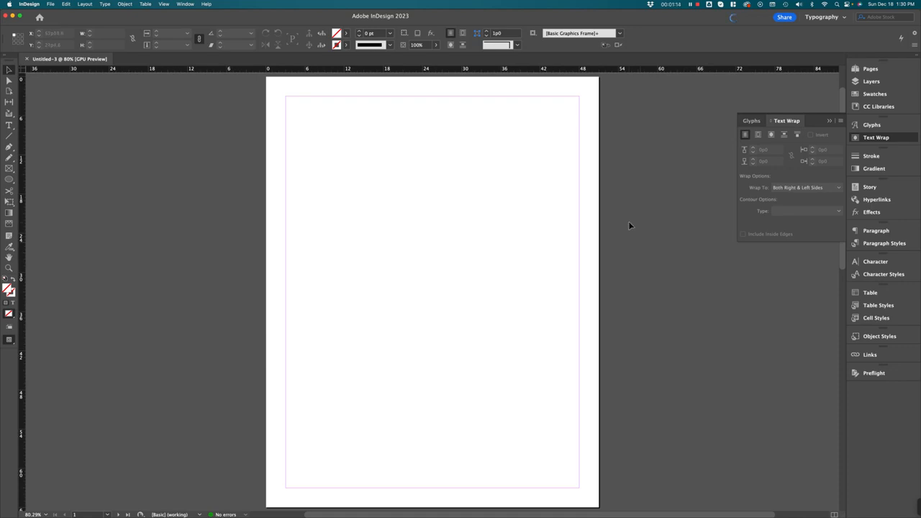
Draw a text frame filling the first page's margins and fill it with placeholder text
left_click(8, 125)
left_click_drag(288, 98, 580, 489)
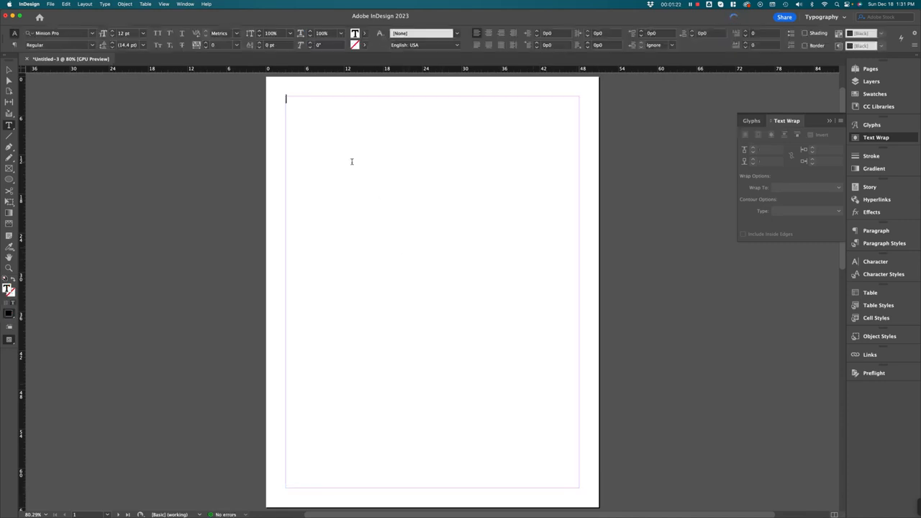
left_click(85, 5)
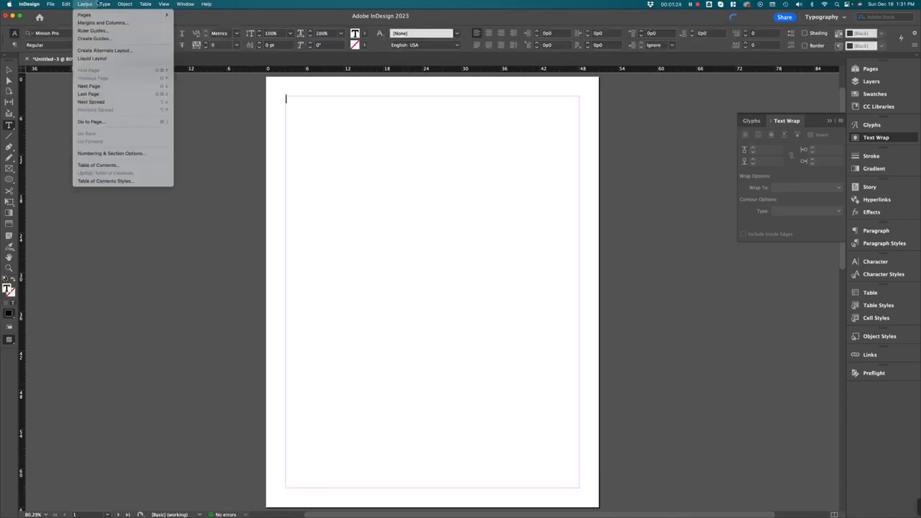
right_click(325, 125)
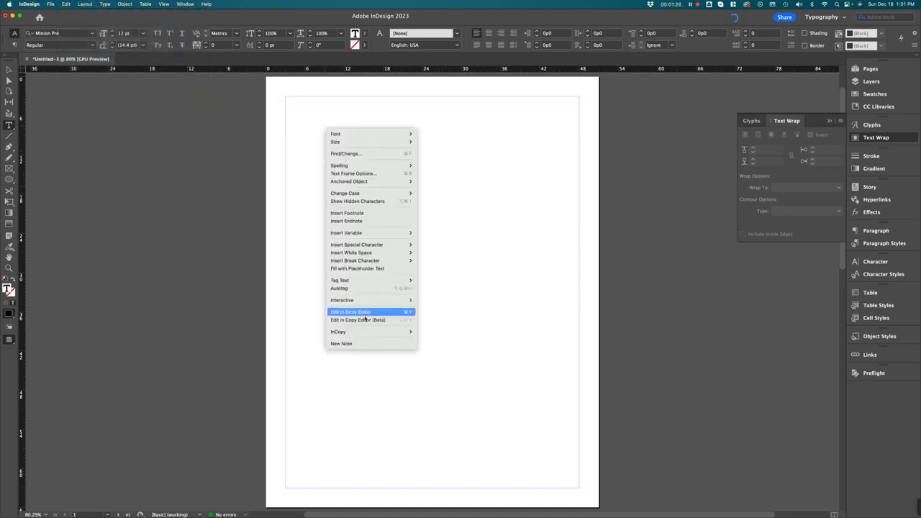
left_click(352, 270)
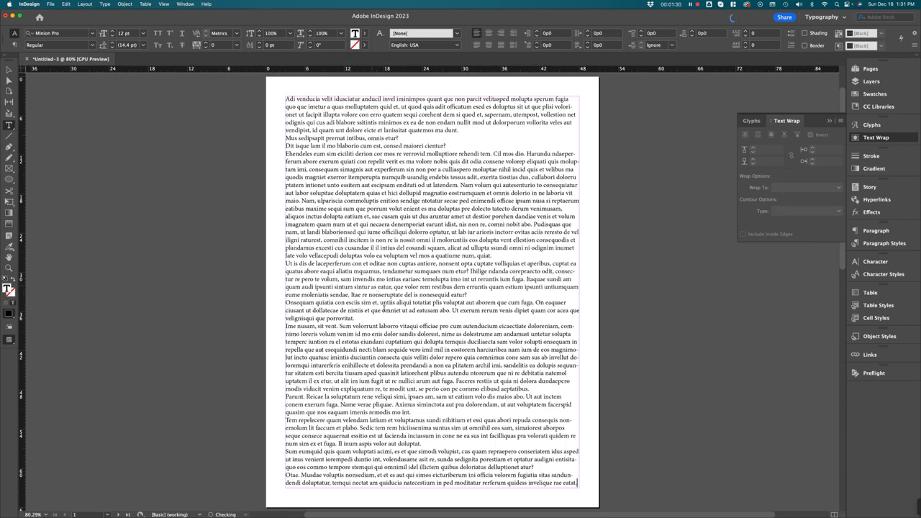
Set all the placeholder text to 10 pt with 14 pt leading
key("super+a")
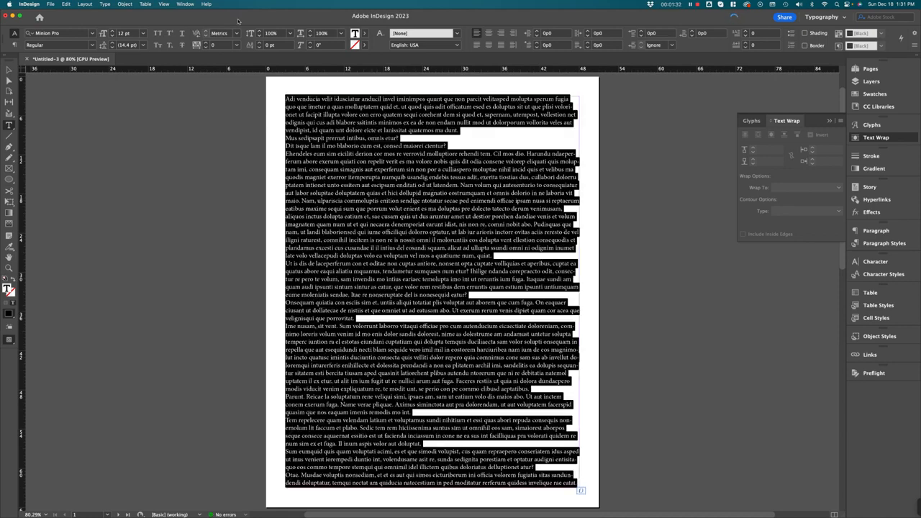
left_click(113, 36)
left_click(113, 36)
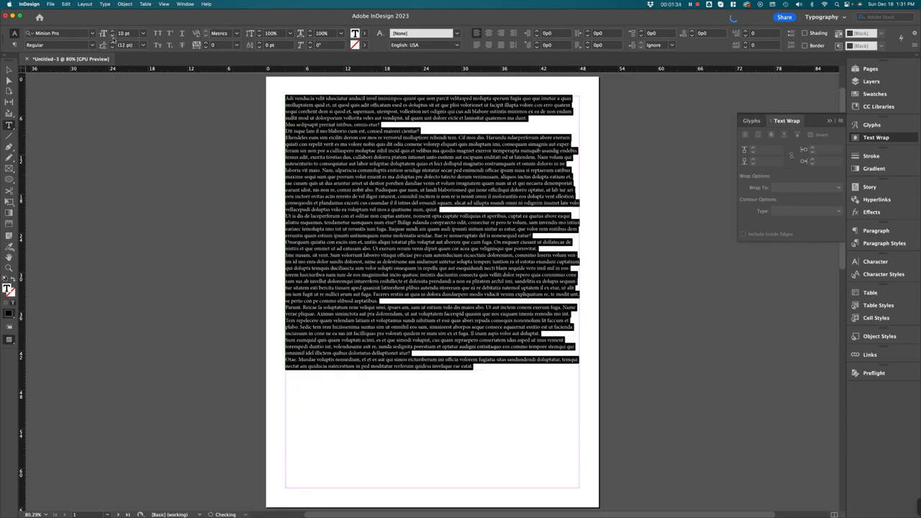
left_click(113, 41)
left_click(112, 42)
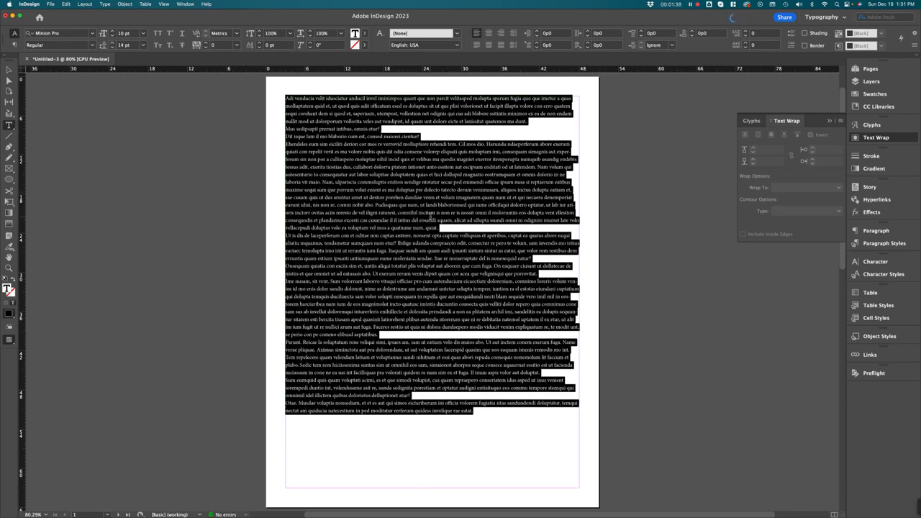
left_click(486, 415)
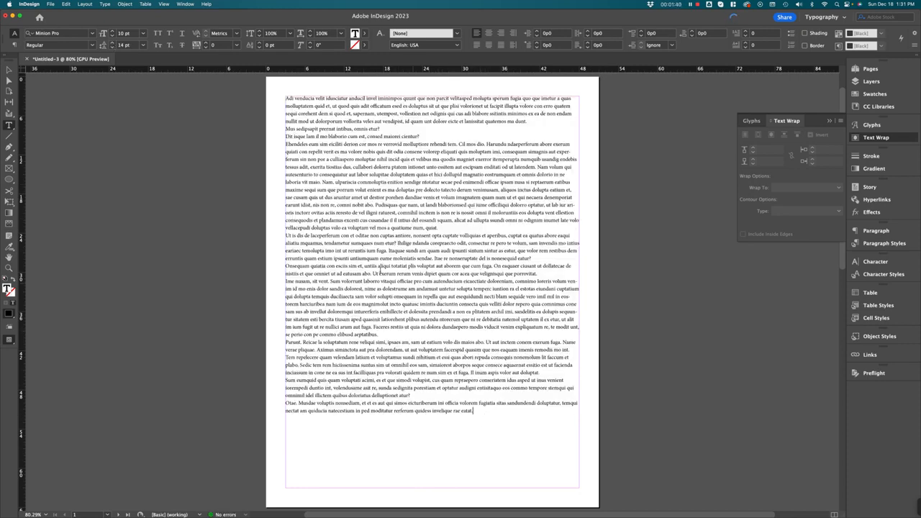
Split the text frame into 2 columns with a 1p6 gutter
right_click(375, 206)
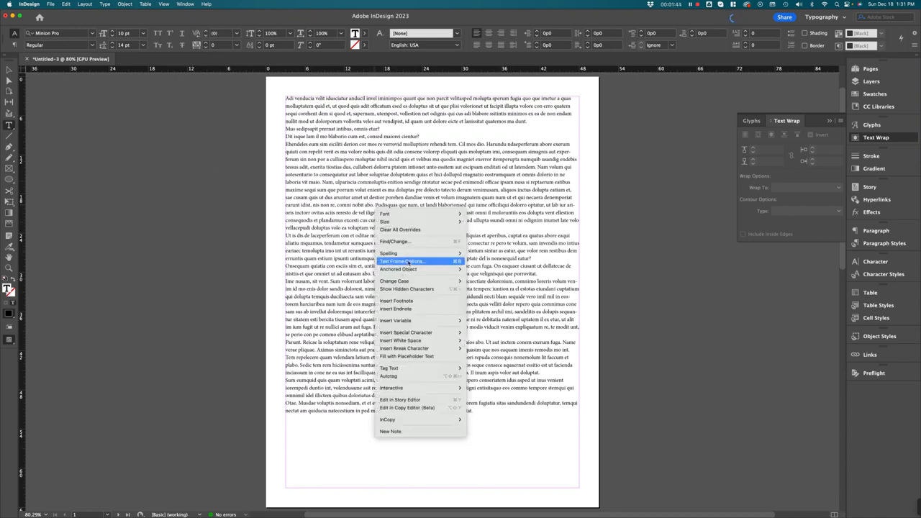
left_click(409, 262)
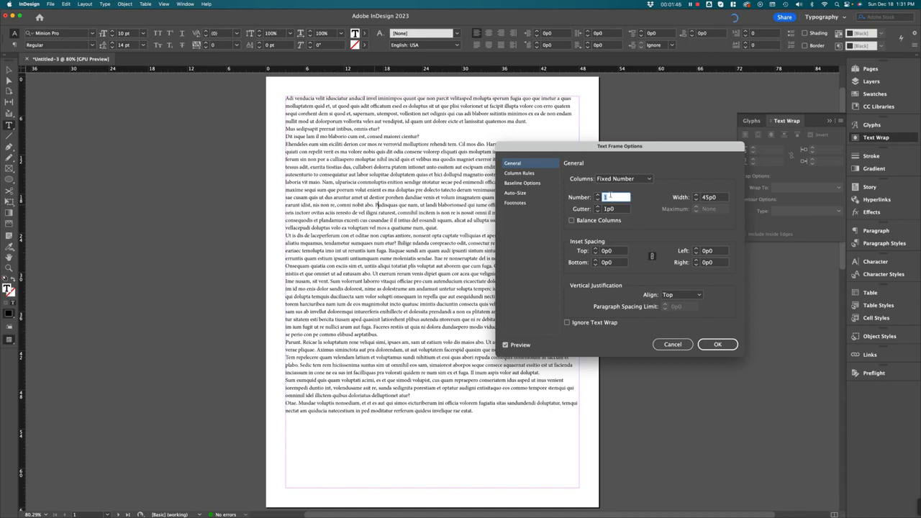
left_click(597, 195)
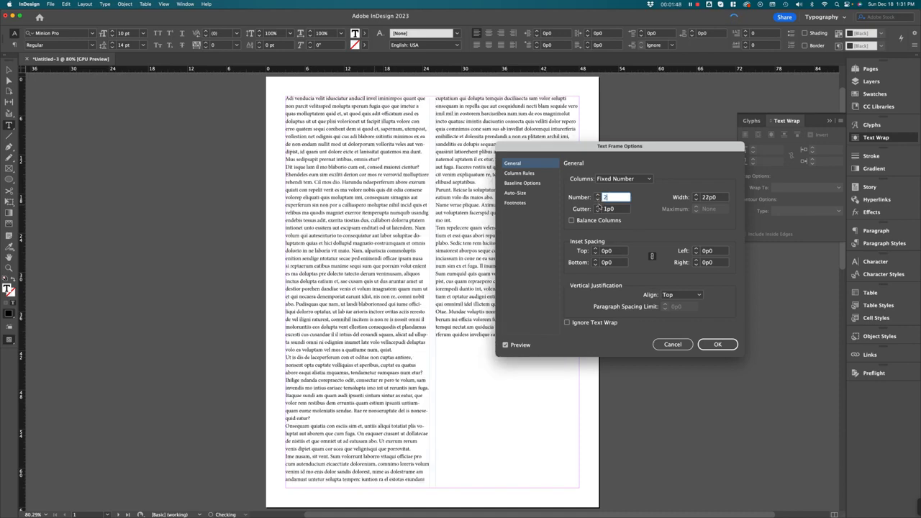
left_click(597, 207)
left_click(597, 207)
left_click(596, 206)
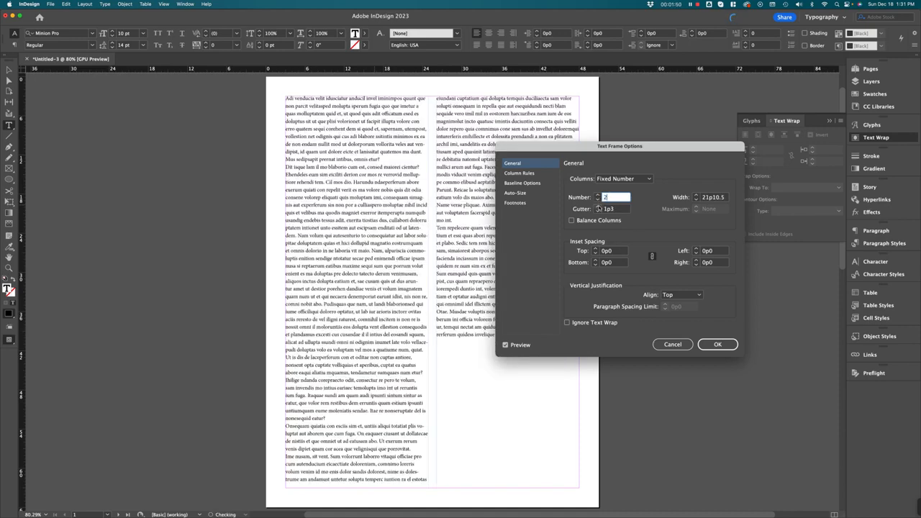
left_click(597, 207)
left_click(597, 207)
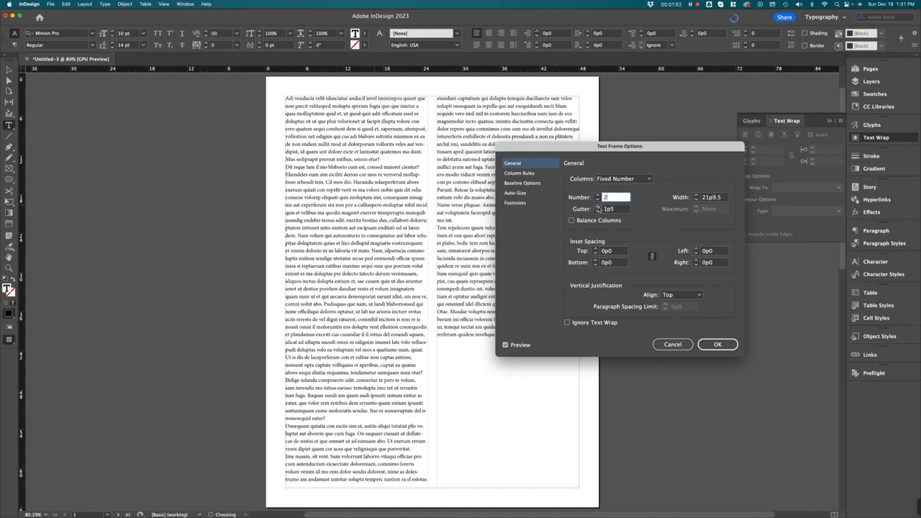
left_click(597, 206)
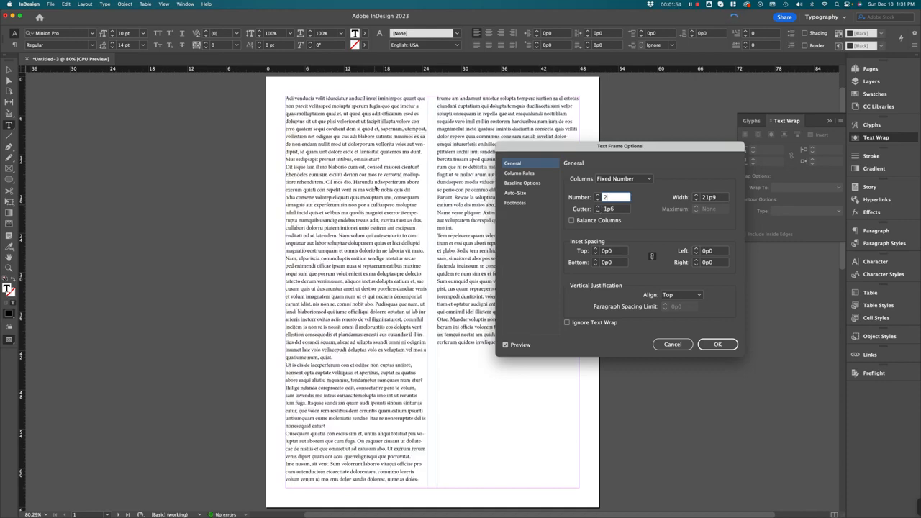
left_click(716, 344)
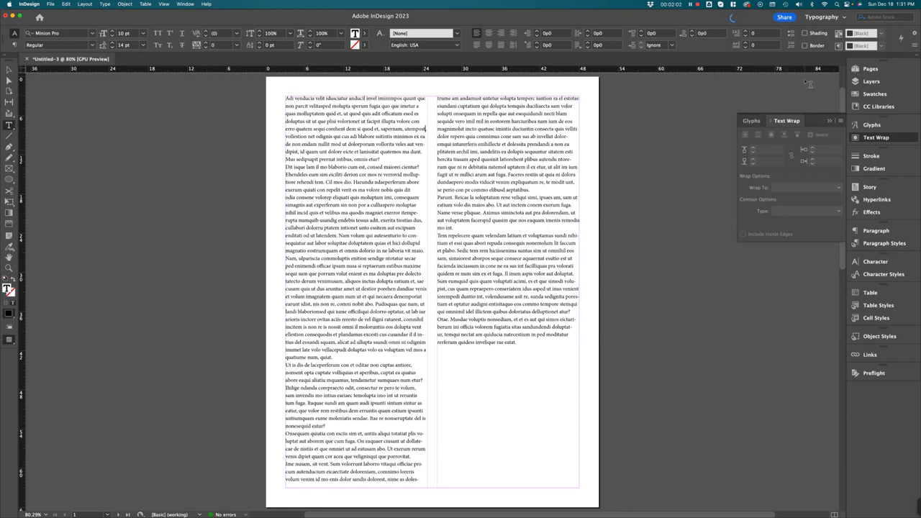
Justify all the text with the last line aligned left, and deselect the text frame
key("super+a")
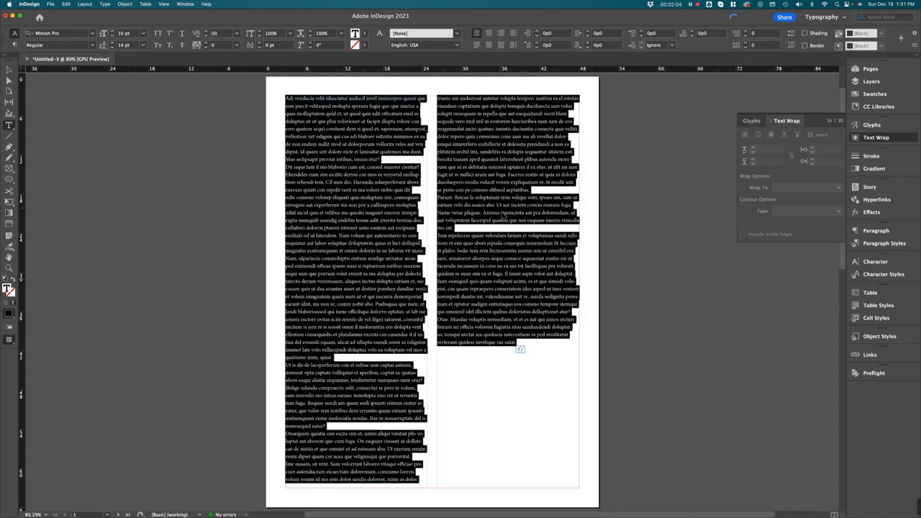
left_click(476, 45)
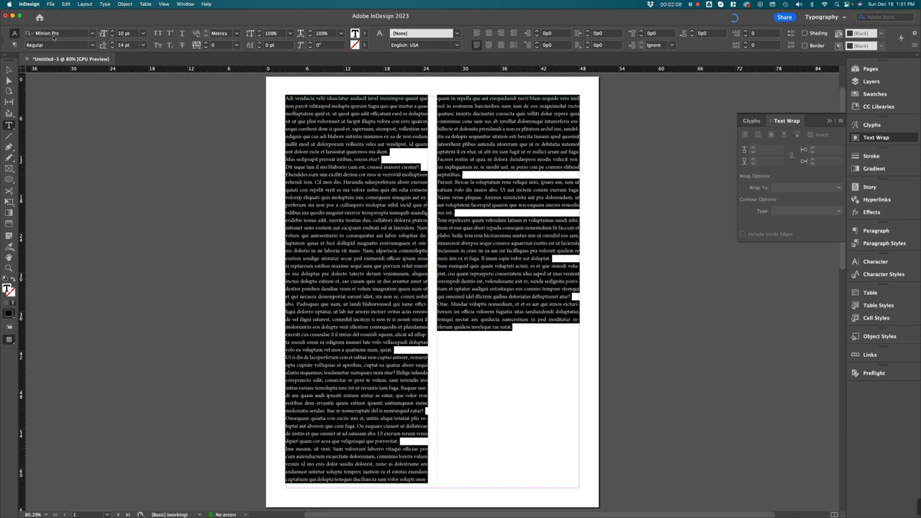
left_click(8, 70)
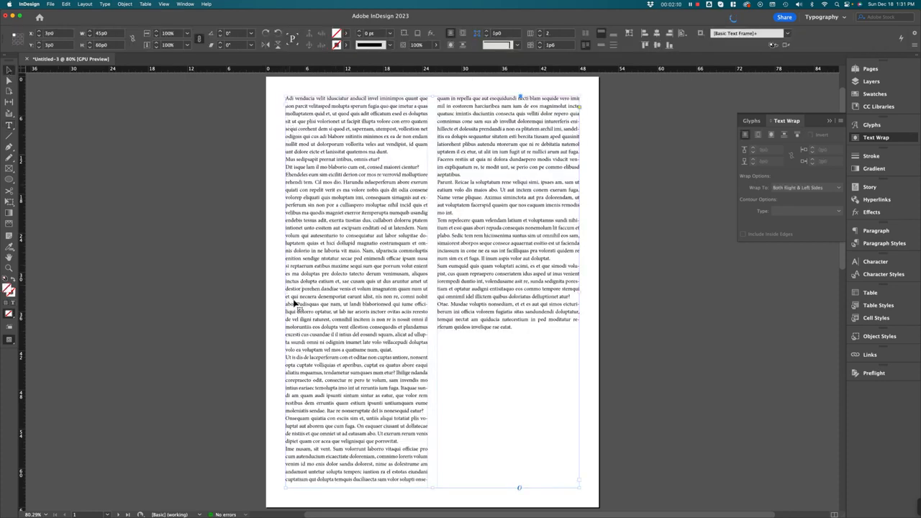
left_click(229, 278)
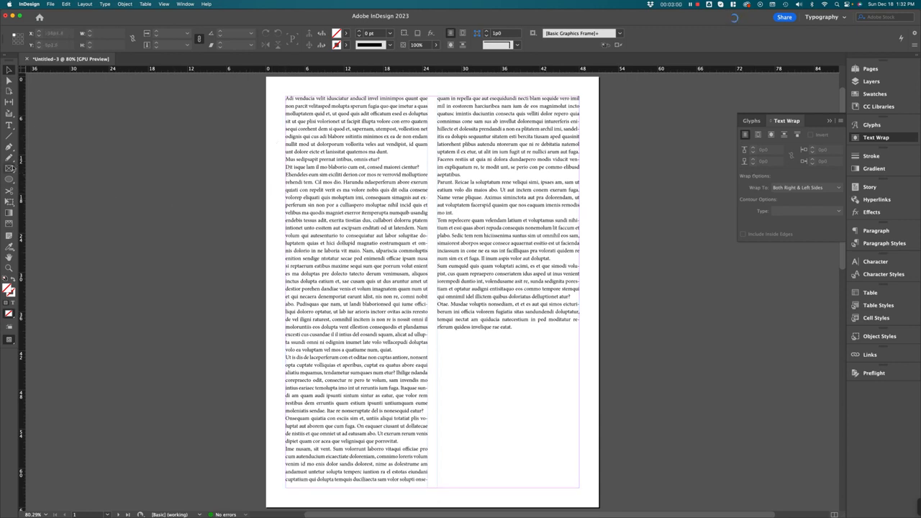
Draw a rectangle about 21p9 by 12p6 over the top of the first column and fill it with C=100 M=0 Y=0 K=0
left_click(10, 180)
left_click(10, 181)
left_click(35, 189)
left_click_drag(285, 96, 430, 182)
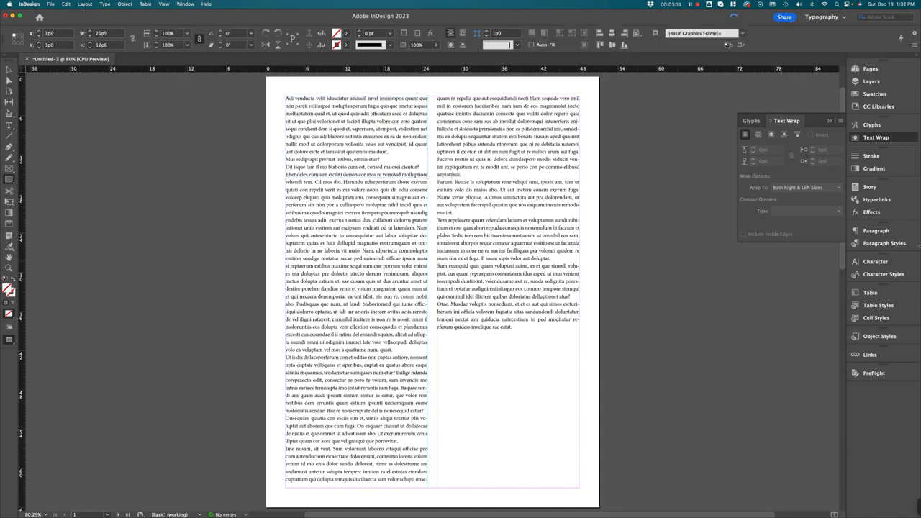
left_click(871, 95)
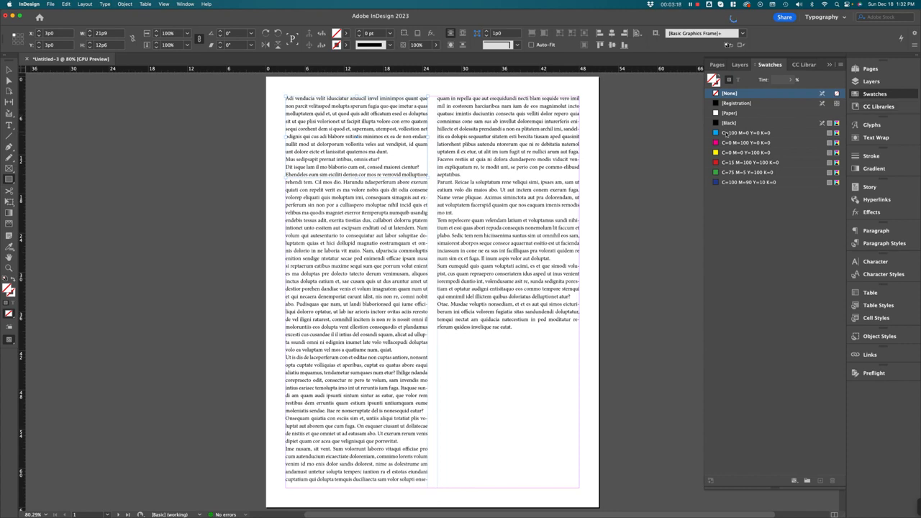
left_click(728, 133)
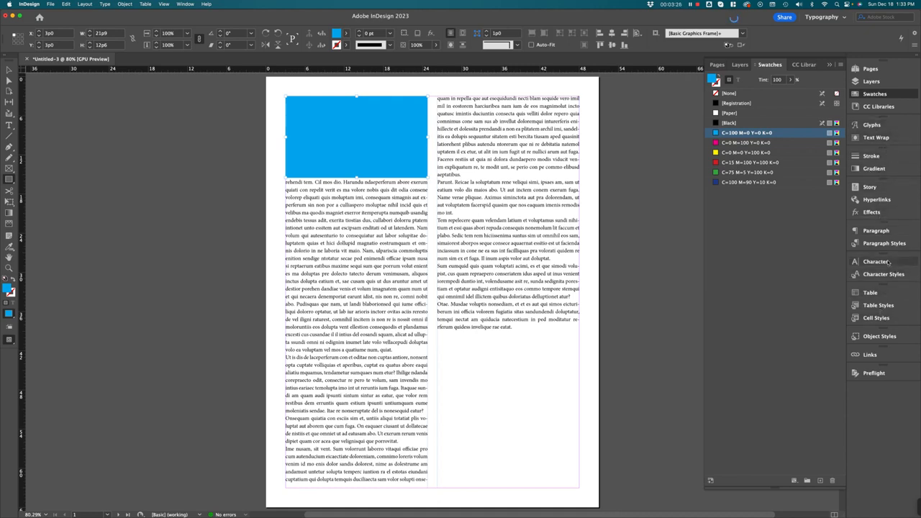
Lower the cyan rectangle's opacity to 64% and deselect it
left_click(877, 213)
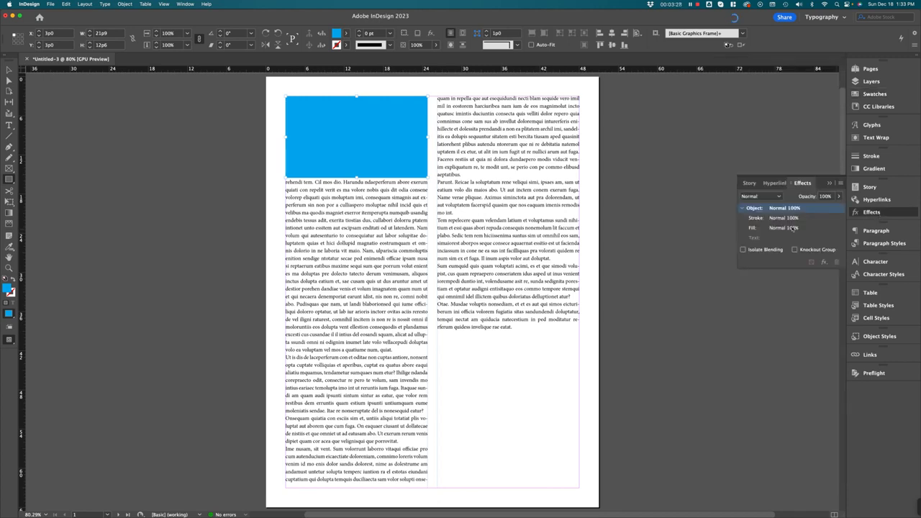
left_click(839, 196)
left_click_drag(833, 208, 823, 209)
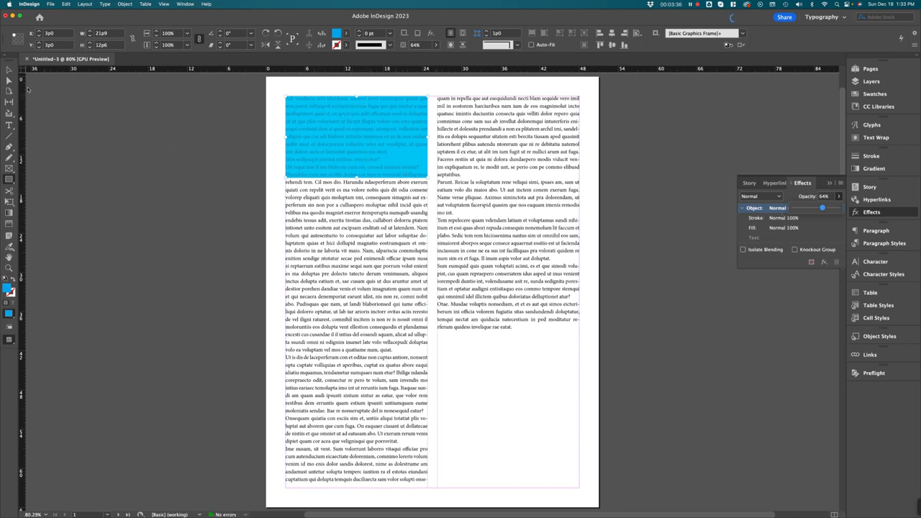
left_click(7, 72)
left_click(101, 147)
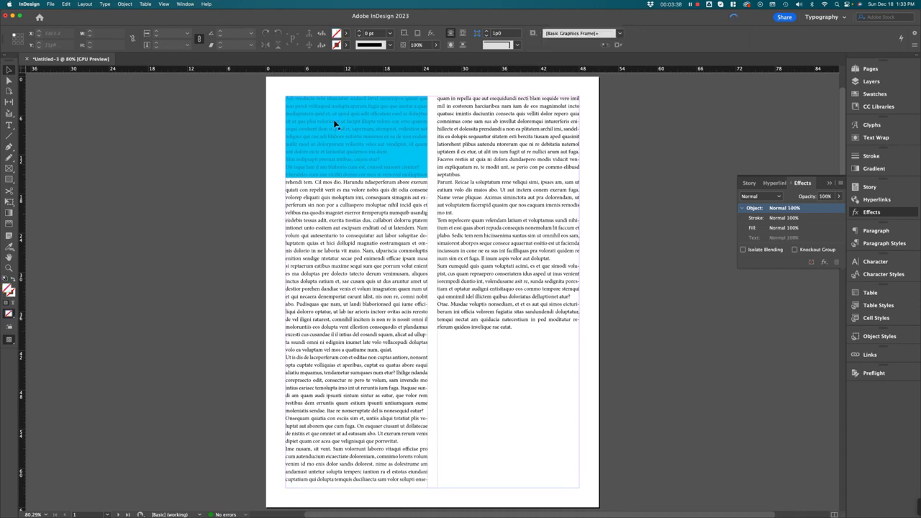
Apply the Wrap around bounding box text wrap to the cyan rectangle at the top of the first column
left_click(367, 152)
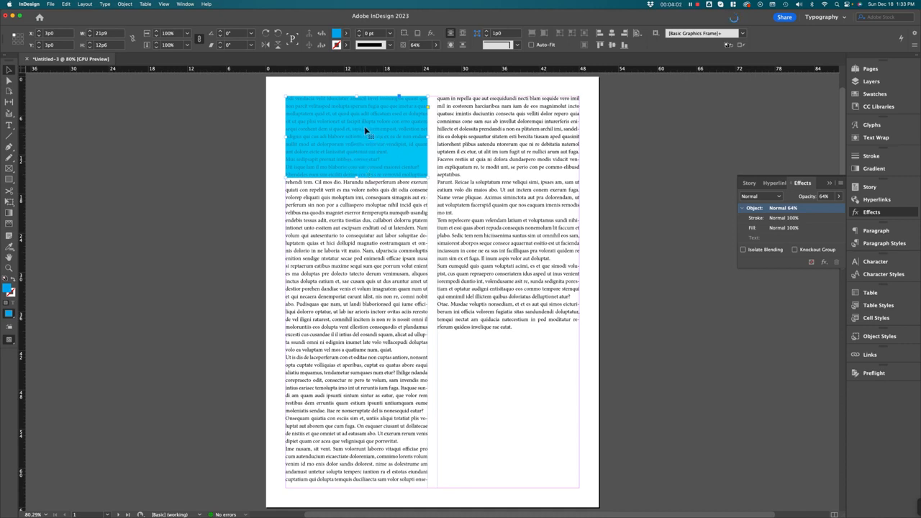
left_click(876, 137)
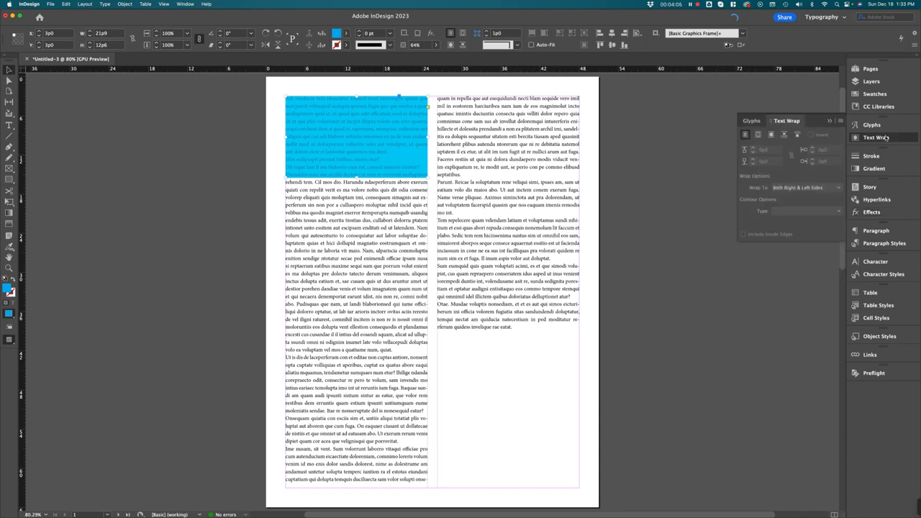
left_click(759, 137)
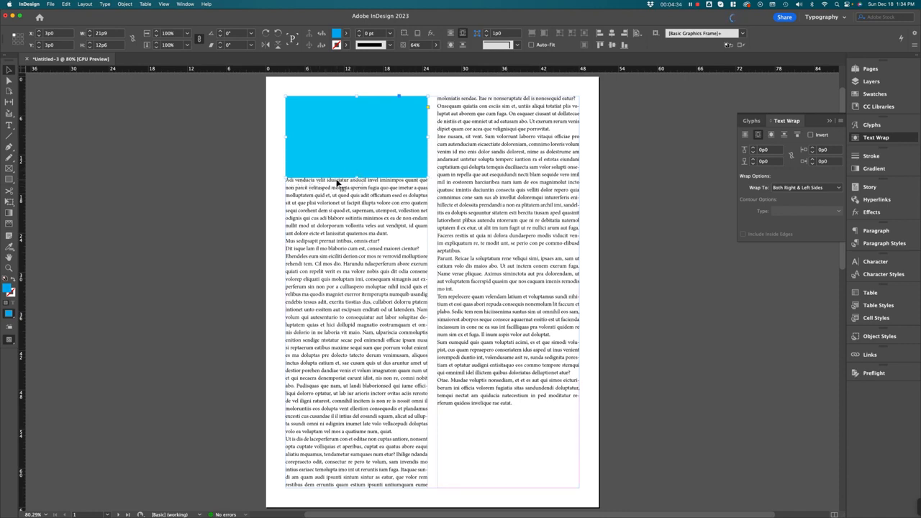
Link the rectangle's text wrap offsets and set all four sides to 0p4
left_click(791, 158)
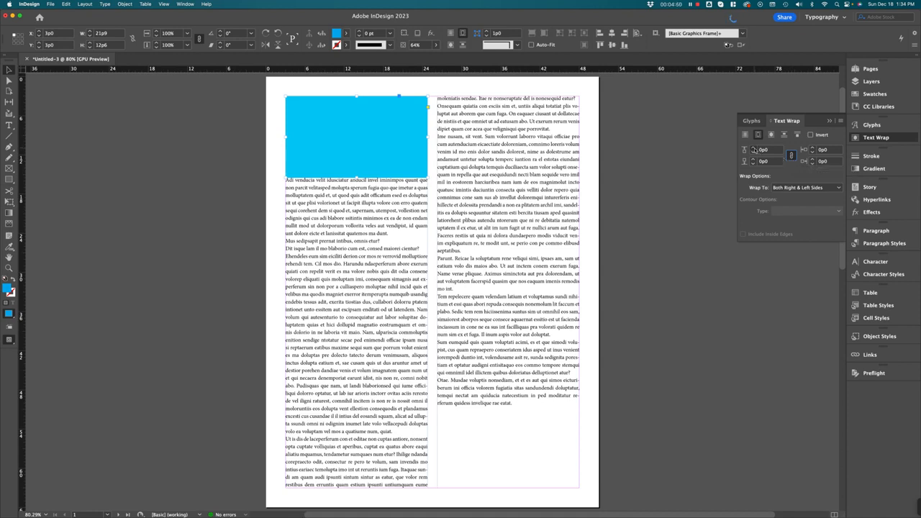
left_click(753, 148)
left_click(753, 148)
left_click(753, 148)
left_click(753, 147)
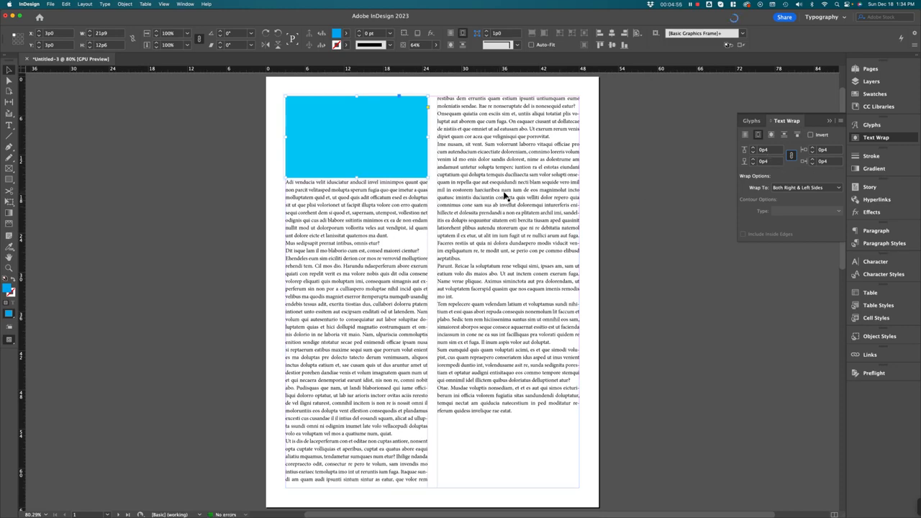
key("super+equal")
key("super+equal")
key("super+equal")
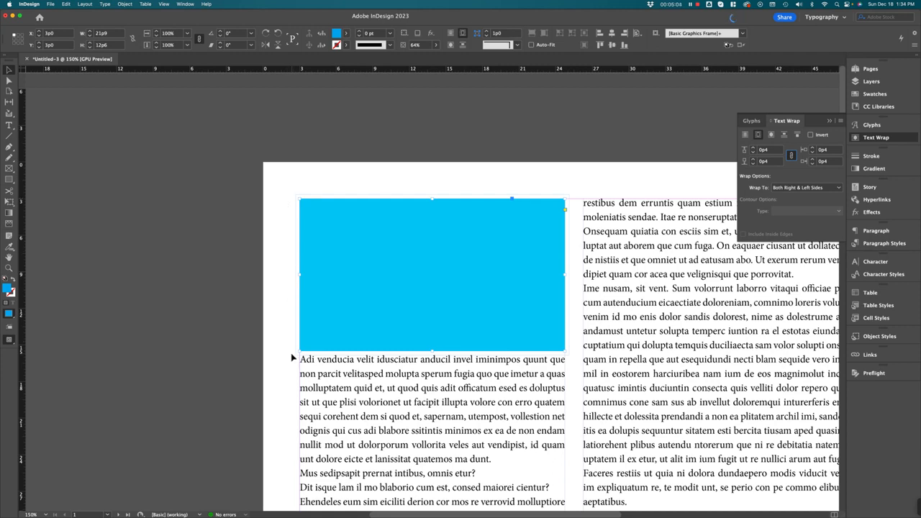
Return the rectangle's four linked text wrap offsets to 0p0
left_click(753, 153)
left_click(754, 153)
left_click(754, 153)
left_click(754, 152)
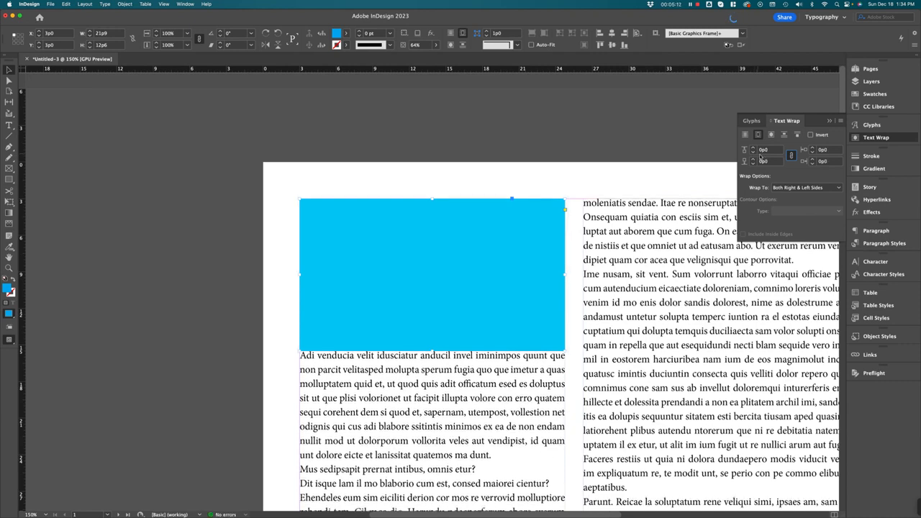
Unlink the rectangle's text wrap offsets and set only the bottom offset to 1p6
left_click(792, 157)
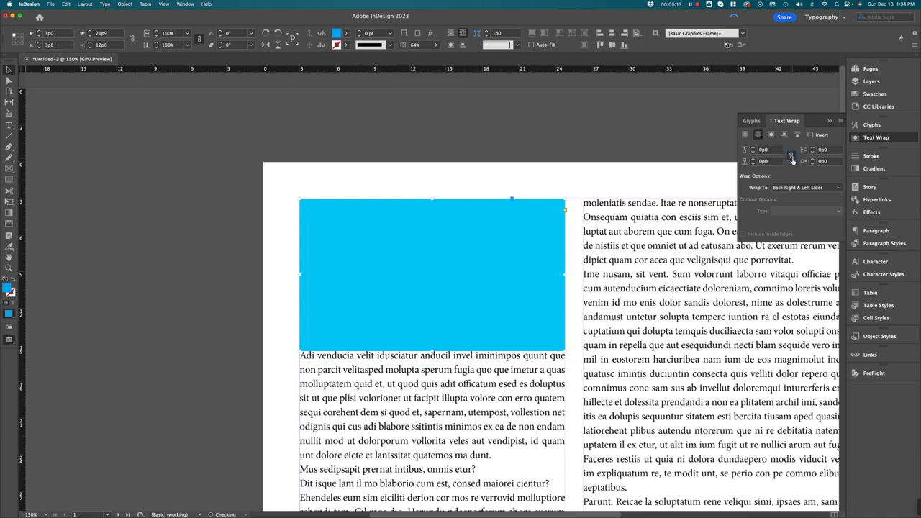
left_click(754, 159)
left_click(754, 159)
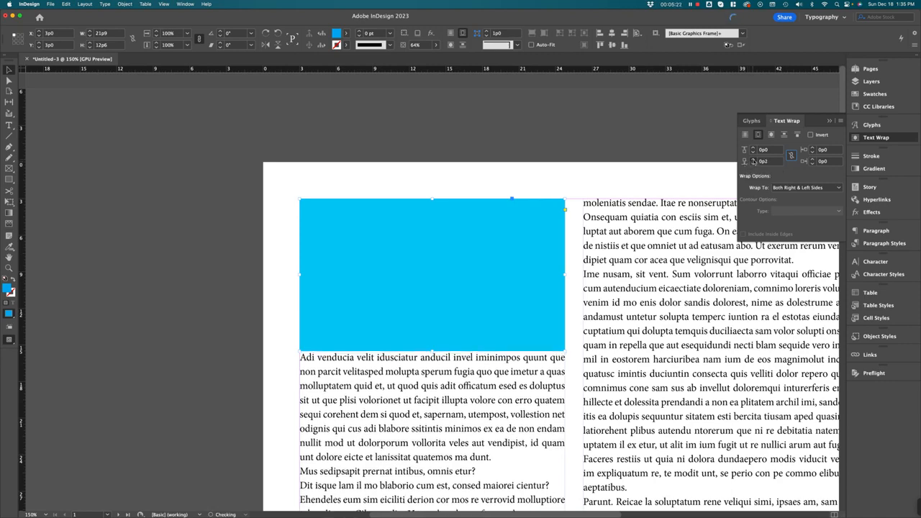
left_click(754, 159)
left_click(754, 159)
left_click(754, 159)
left_click(753, 159)
left_click(754, 159)
left_click(754, 159)
left_click(754, 159)
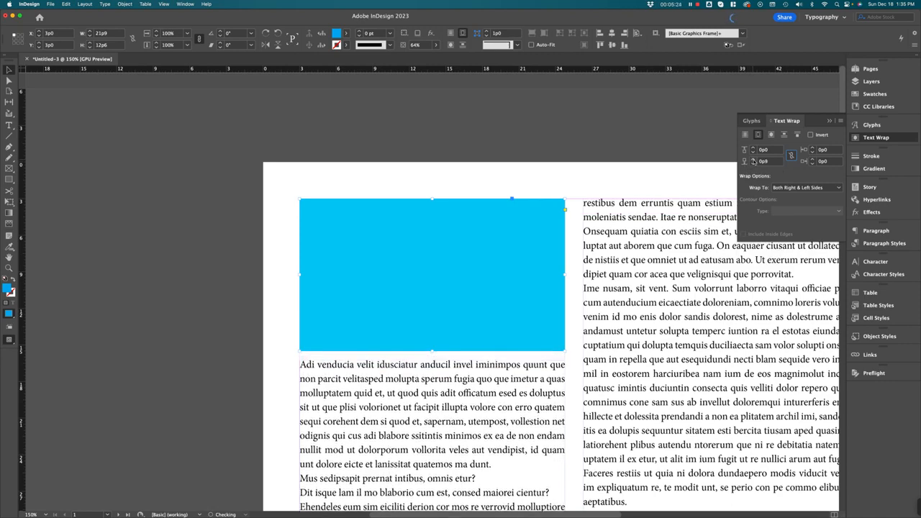
left_click(754, 159)
left_click(754, 159)
left_click(753, 159)
left_click(753, 159)
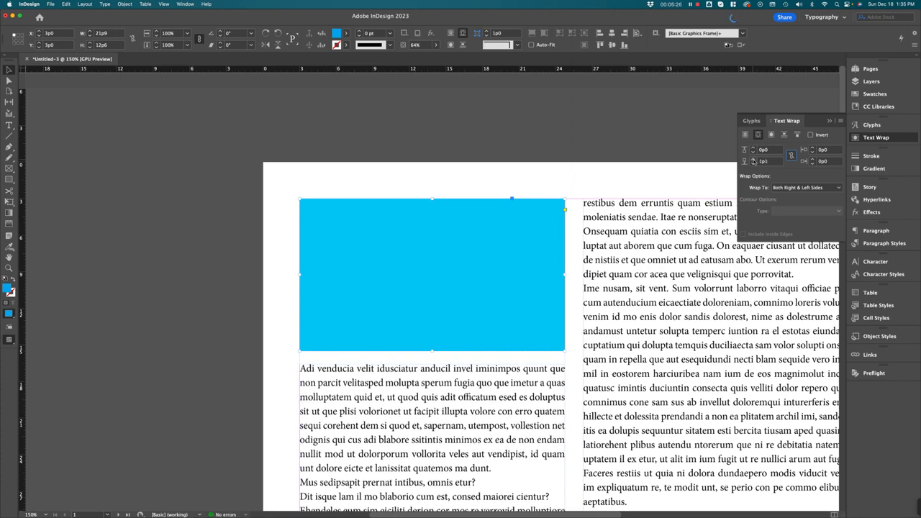
left_click(753, 161)
left_click(754, 161)
left_click(753, 161)
left_click(754, 161)
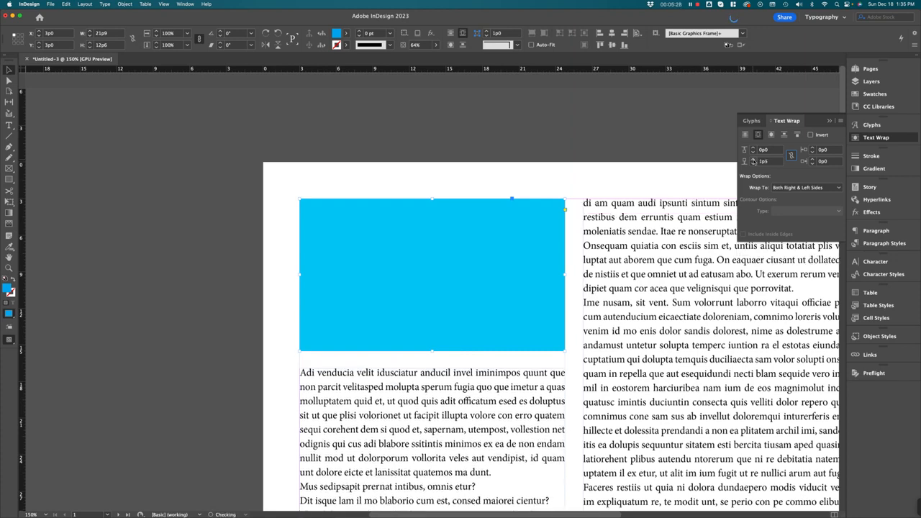
left_click(753, 161)
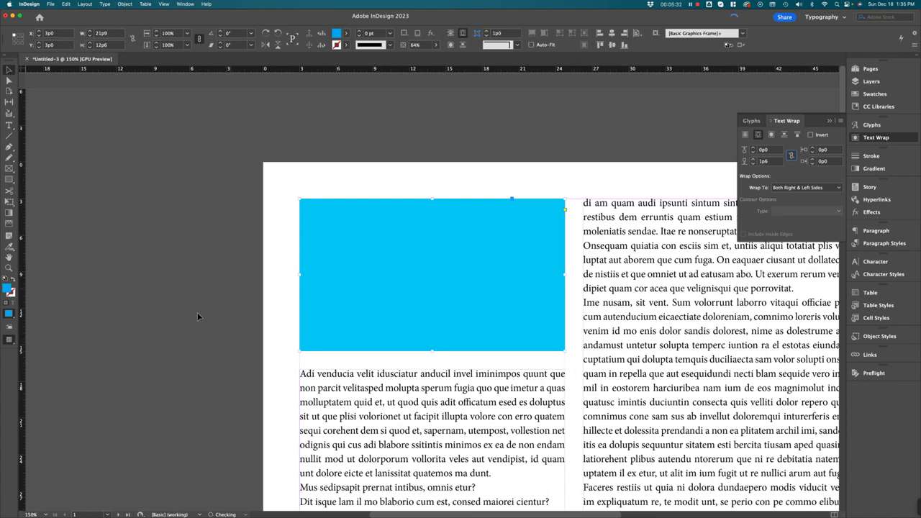
Switch the page to the preview screen mode and deselect the rectangle to check the gap above the text
key("w")
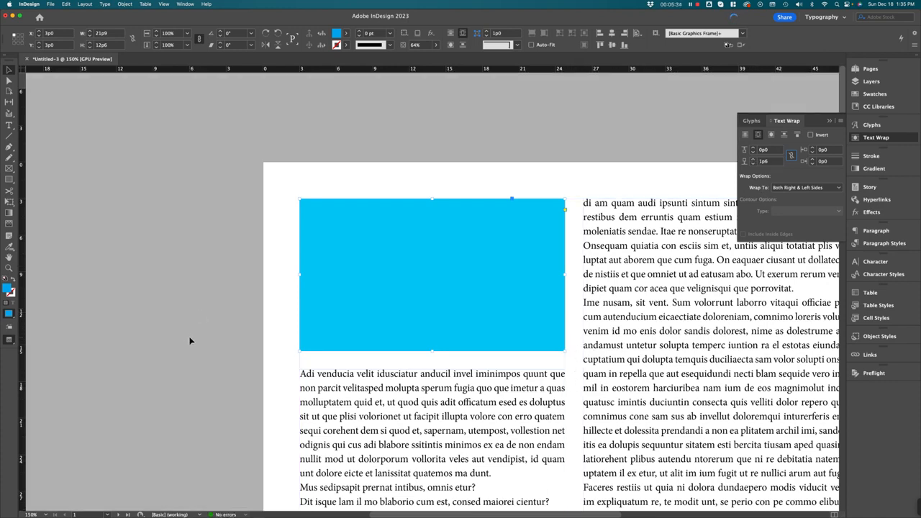
left_click(253, 372)
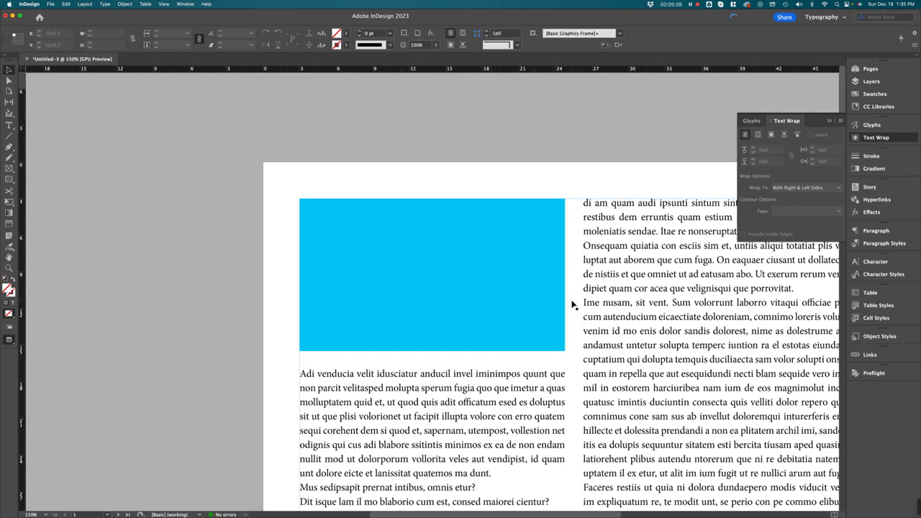
key("super+minus")
key("super+minus")
left_click_drag(553, 312, 445, 313)
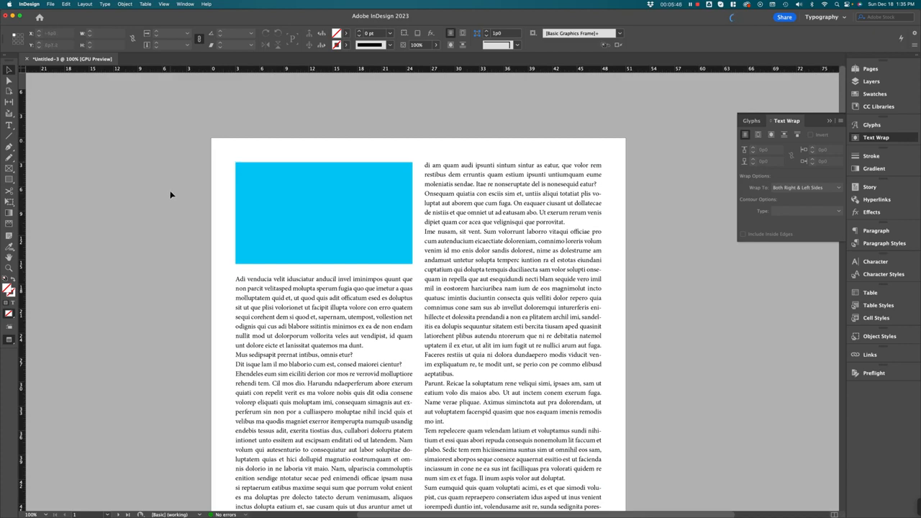
key("super+minus")
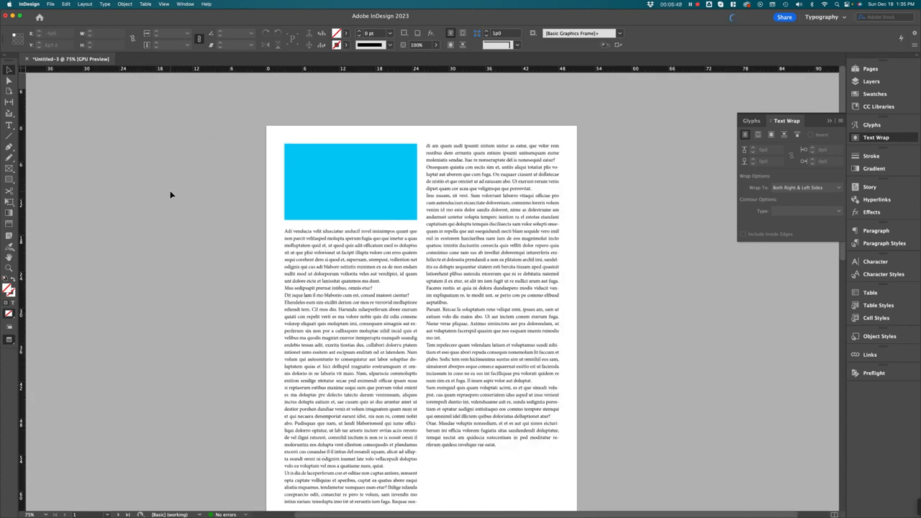
Reset the cyan rectangle's bottom text wrap offset to 0p0 and deselect it
left_click(367, 181)
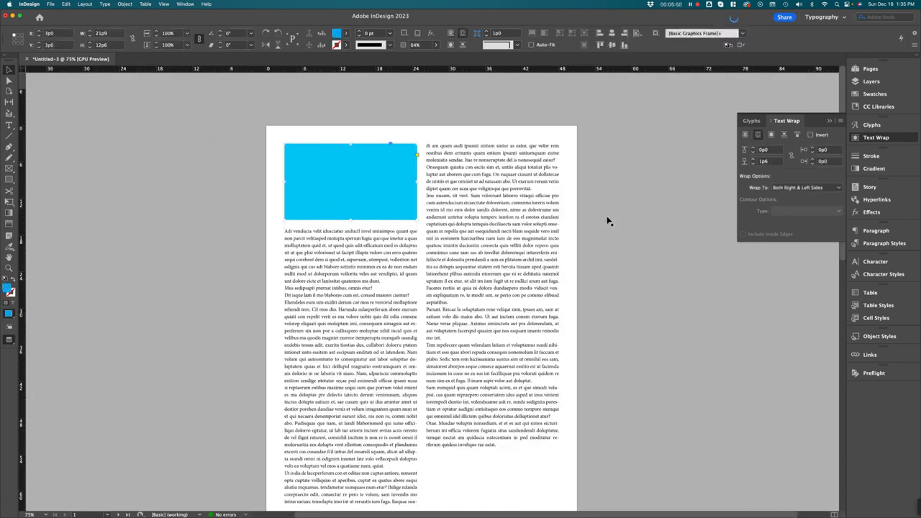
left_click(770, 162)
key("Return")
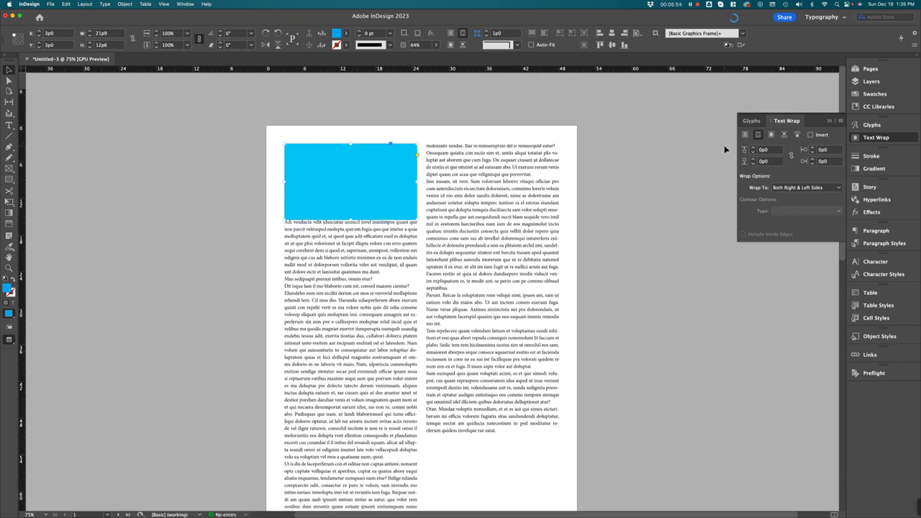
left_click(717, 206)
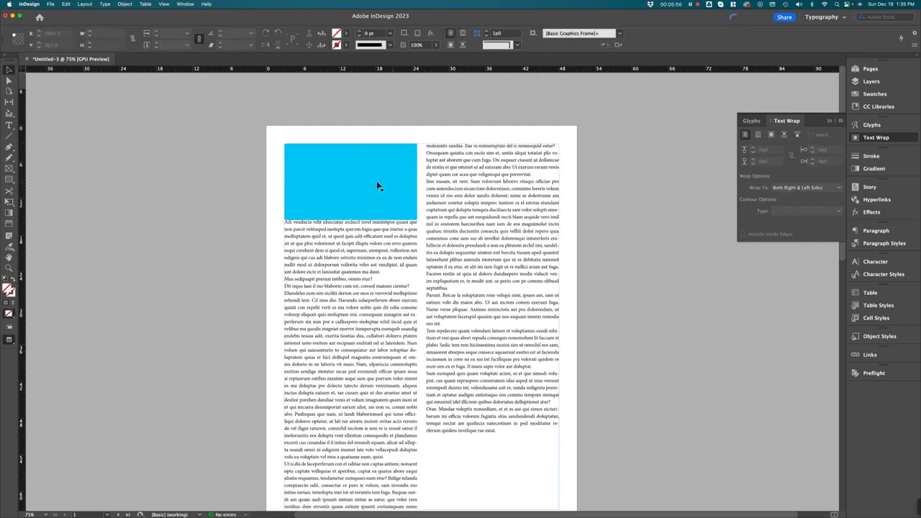
Move the rectangle across the column gutter to about X 14p6, Y 27p6, and set all four linked text wrap offsets to 1p6
left_click_drag(350, 173, 420, 324)
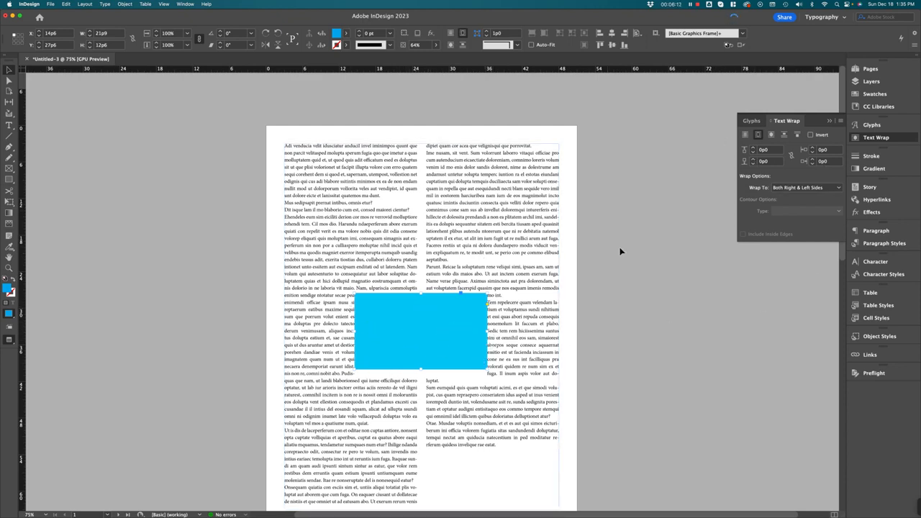
left_click(791, 154)
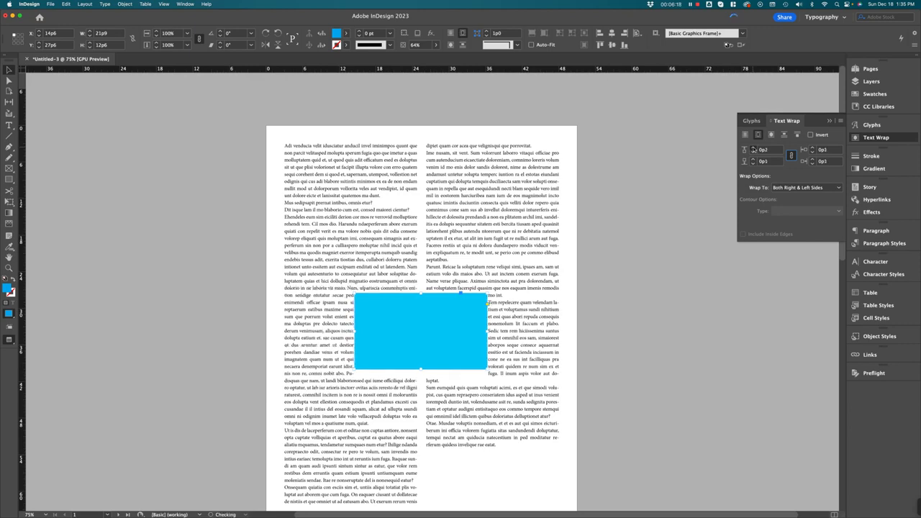
left_click(753, 149)
left_click(753, 148)
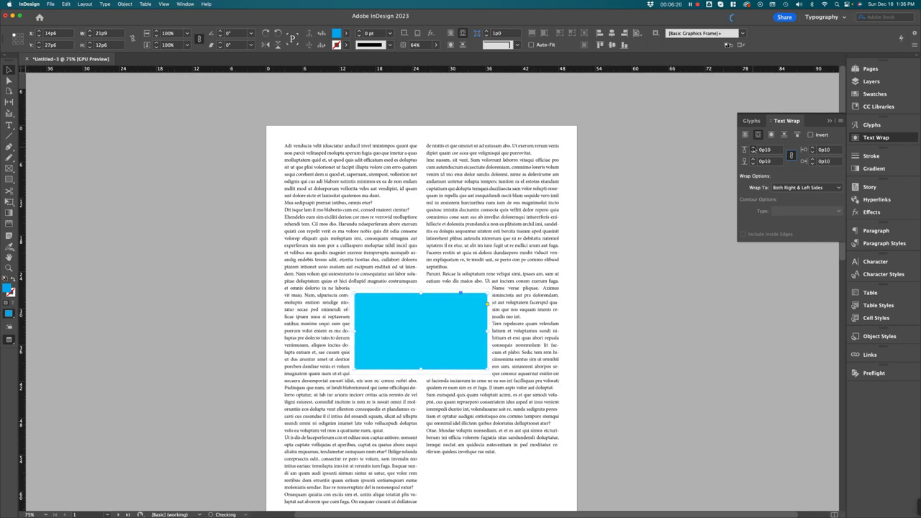
left_click(753, 148)
left_click(753, 149)
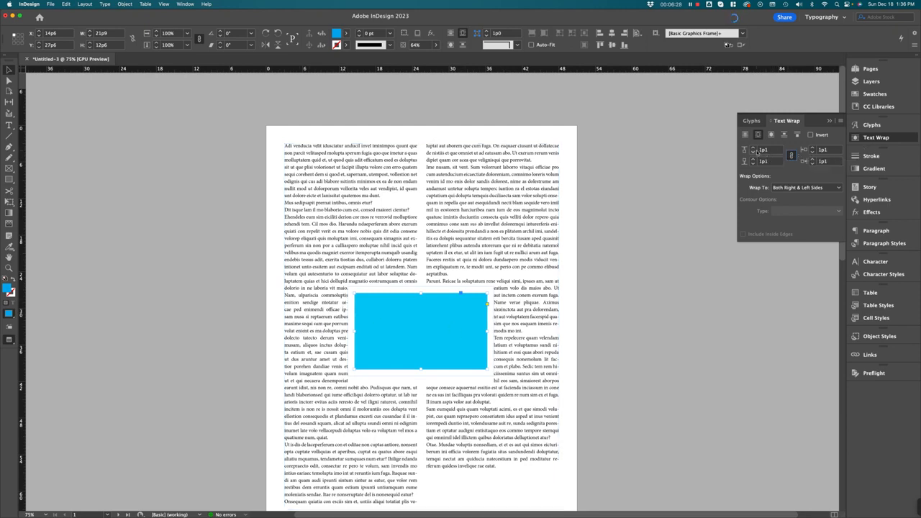
left_click(754, 147)
left_click(754, 148)
left_click(753, 147)
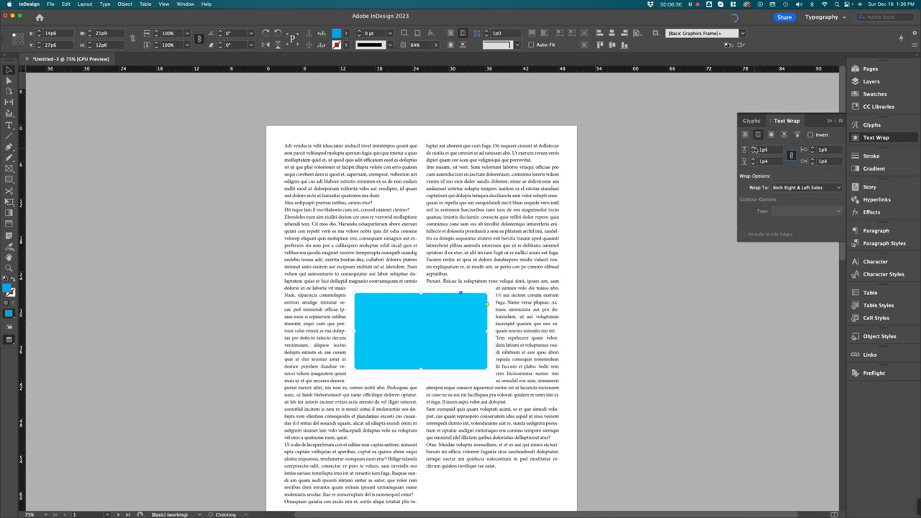
left_click(753, 148)
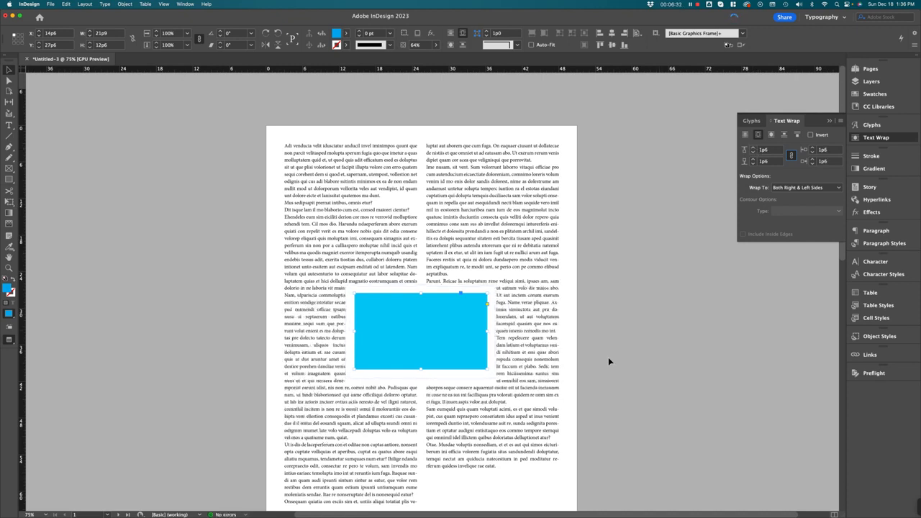
Examine how the text in both columns flows around the rectangle and its wrap boundary
left_click(677, 373)
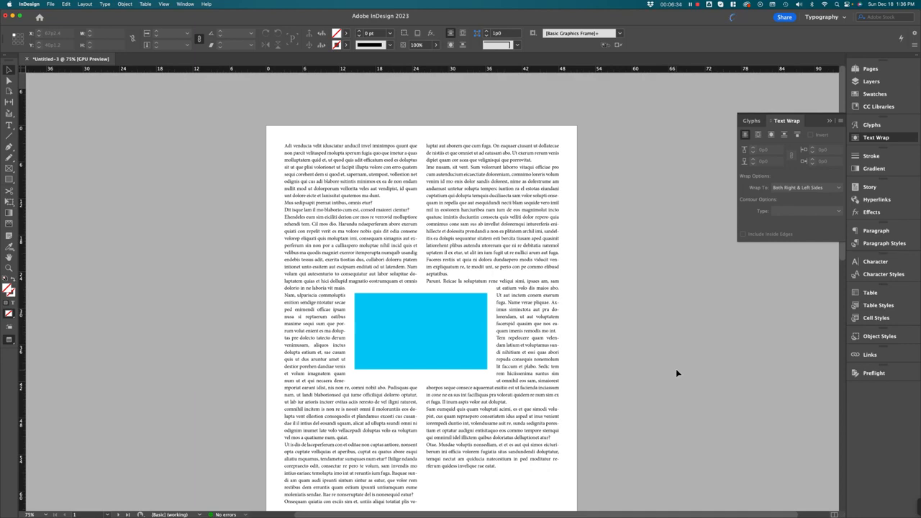
key("super+equal")
key("super+equal")
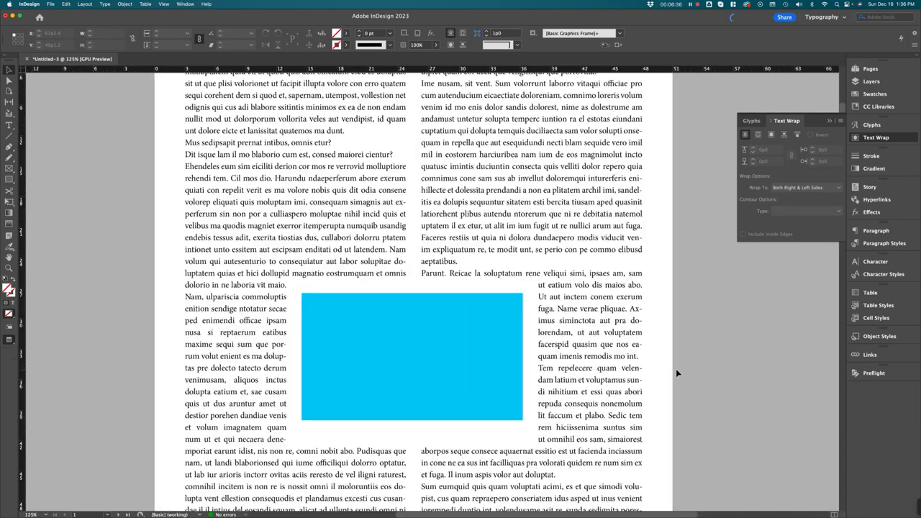
left_click_drag(599, 365, 597, 334)
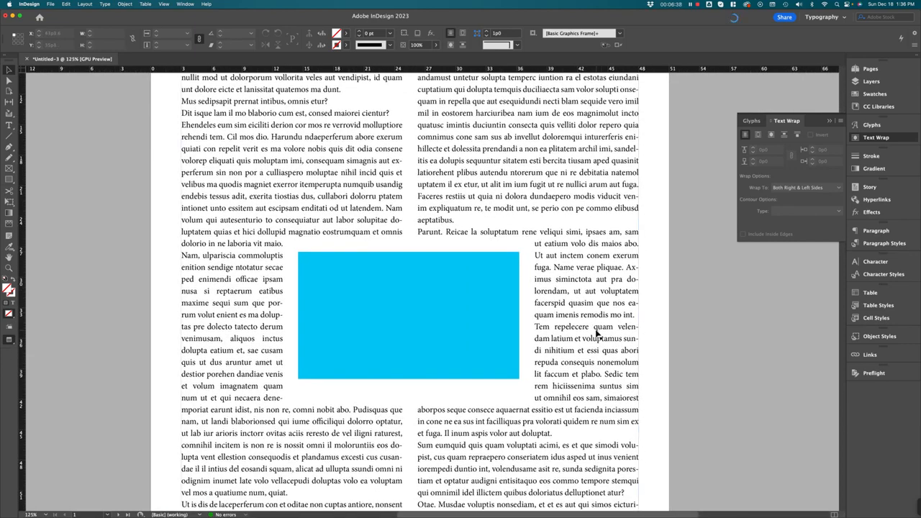
left_click(421, 306)
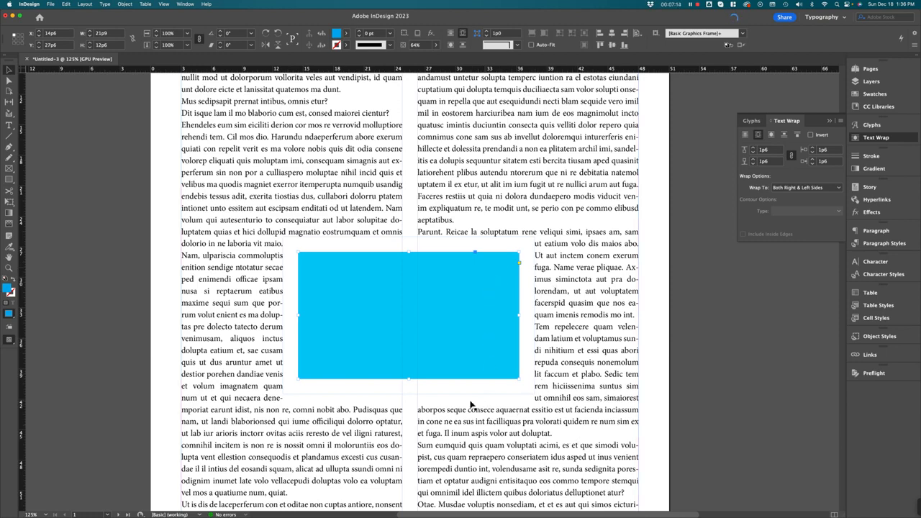
left_click(547, 326)
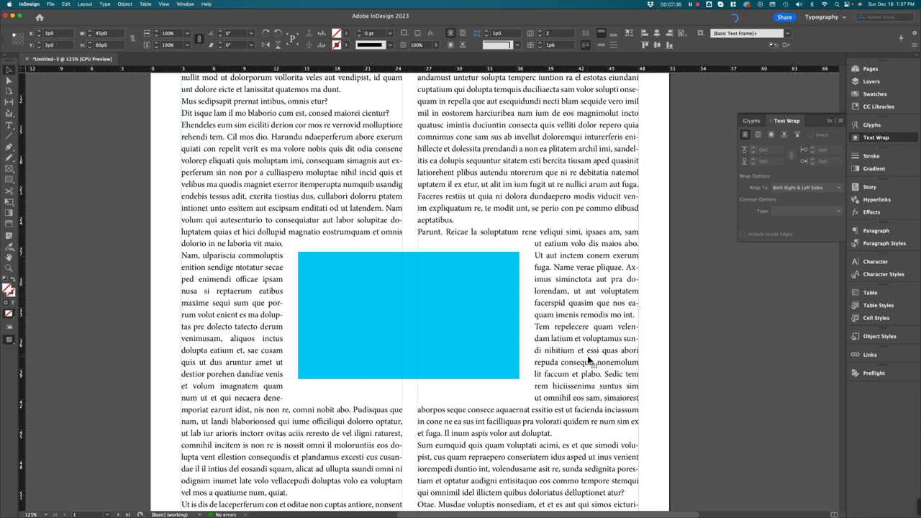
Unlink the rectangle's text wrap offsets and lower only the bottom offset to 0p11, checking the spacing with the rectangle deselected
left_click(450, 343)
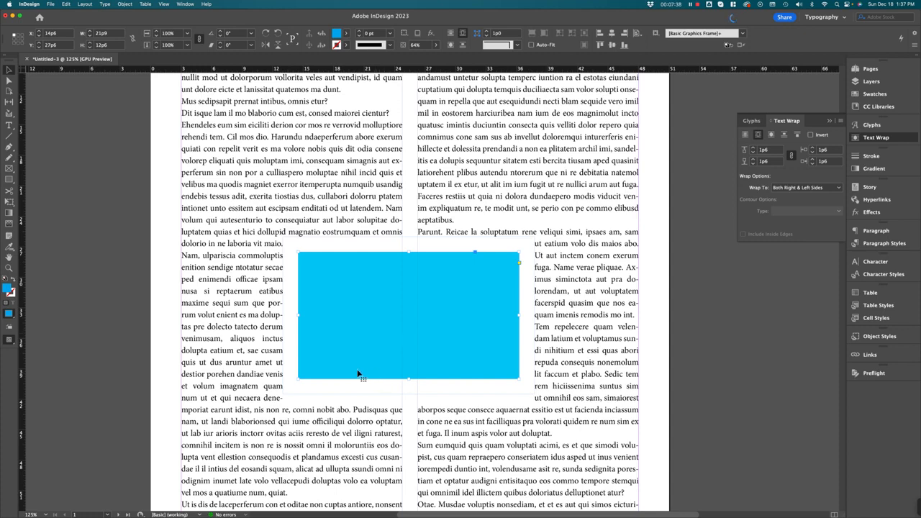
left_click(791, 156)
left_click(753, 164)
left_click(754, 165)
left_click(754, 164)
left_click(754, 164)
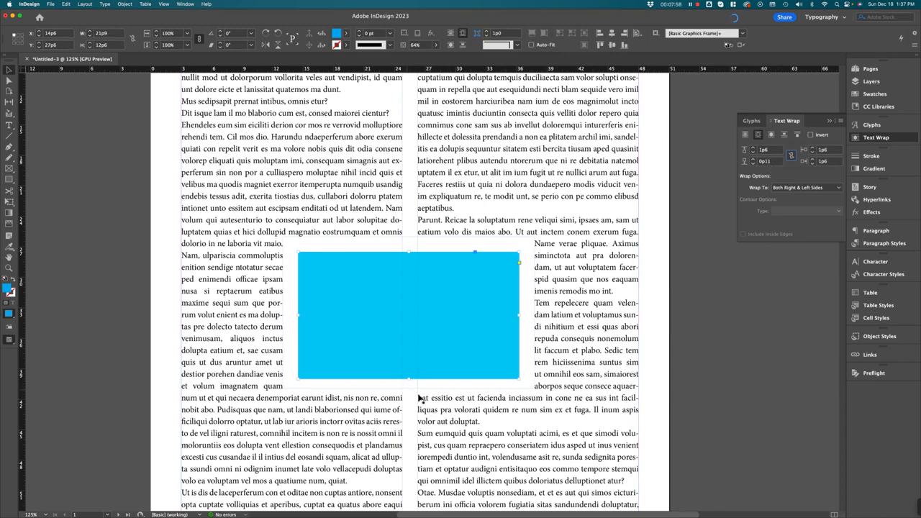
left_click(719, 384)
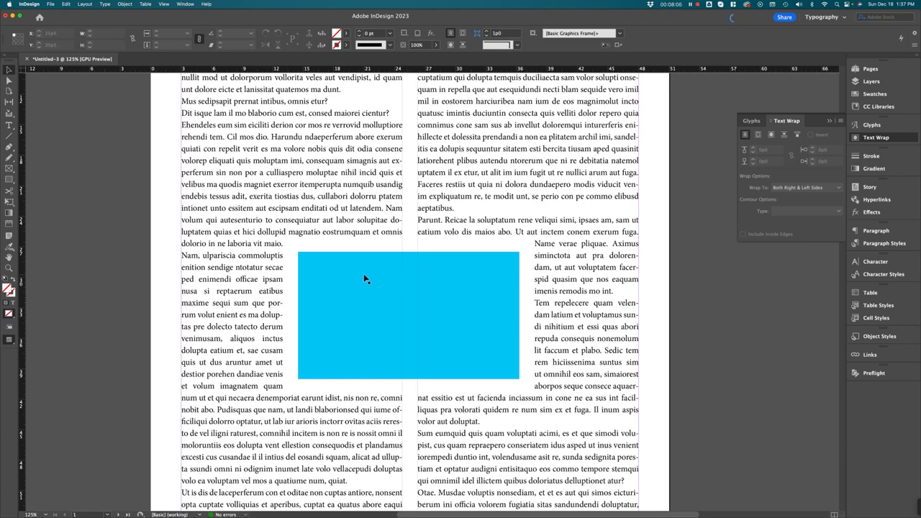
left_click(455, 289)
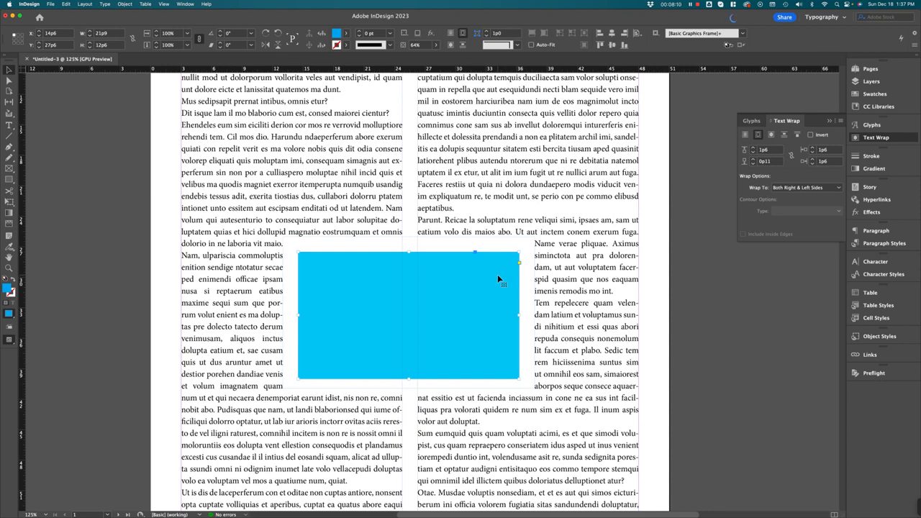
Nudge the rectangle up to Y 27p5 and deselect it to check the text wrap on the whole page
key("Up")
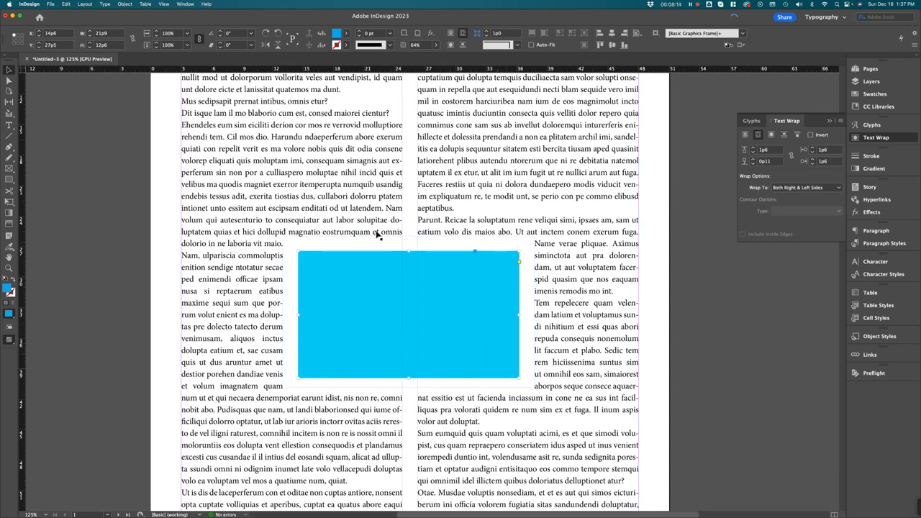
key("super+0")
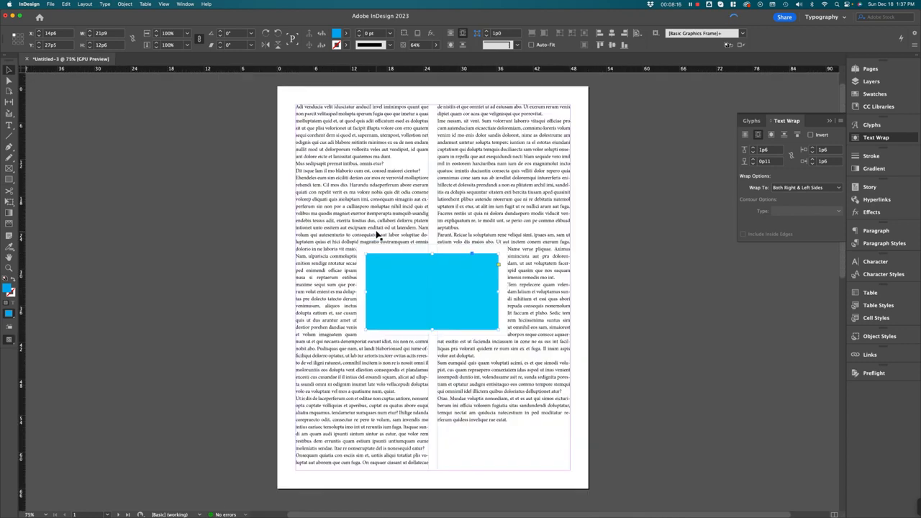
left_click(628, 397)
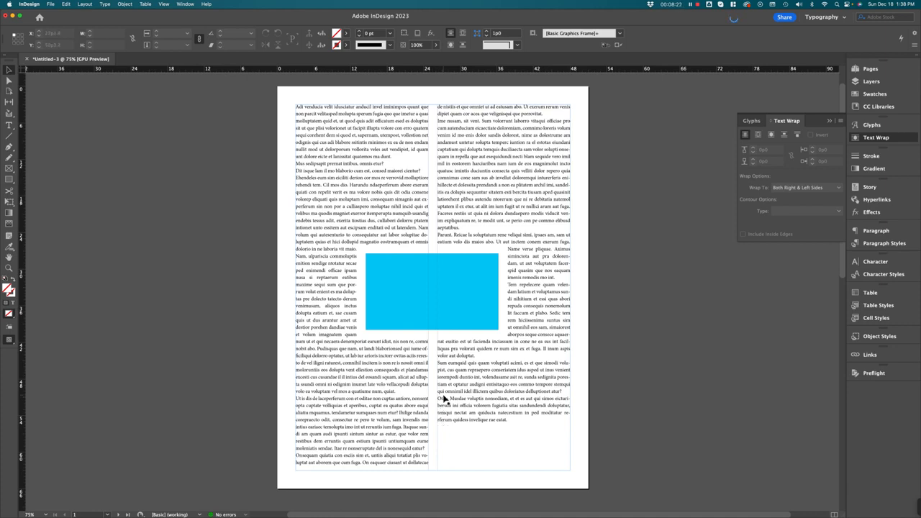
Try the Jump Object text wrap on the rectangle and switch it to Jump to Next Column
left_click(479, 291)
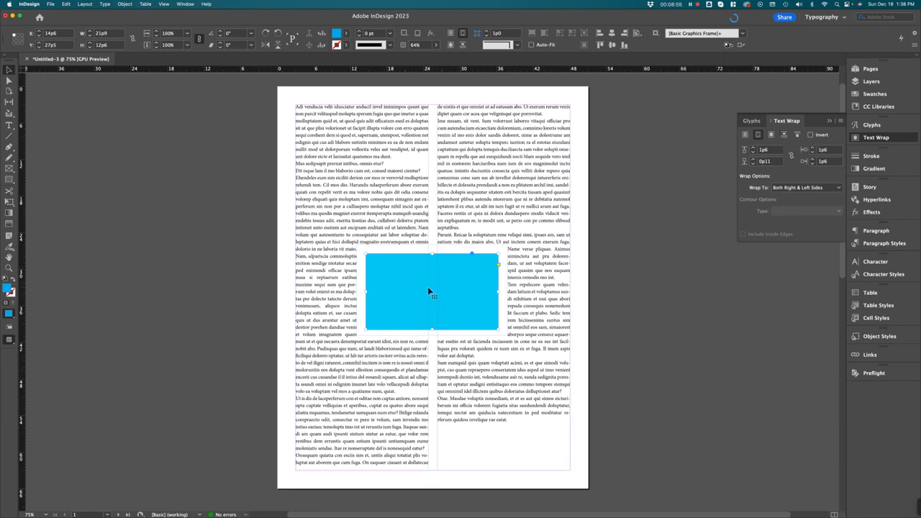
left_click(784, 135)
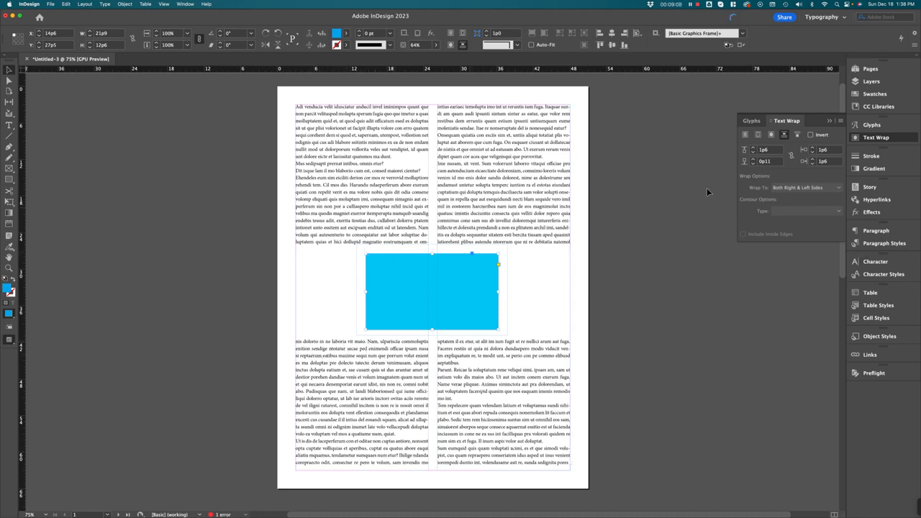
left_click(796, 134)
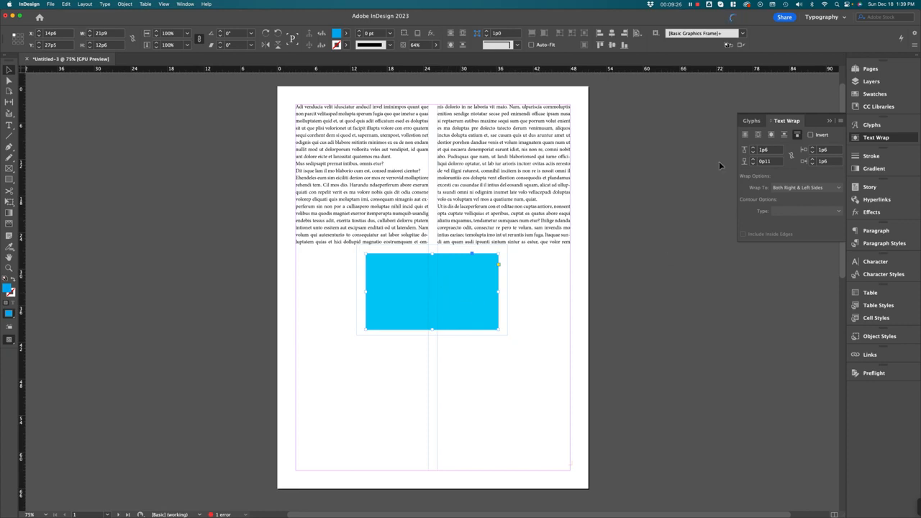
Link the rectangle's text wrap offsets at 1p0 and move it into the first column at about X 3p0, Y 26p9, checking the result deselected
left_click(792, 156)
left_click(753, 153)
left_click(619, 328)
left_click_drag(451, 288, 390, 288)
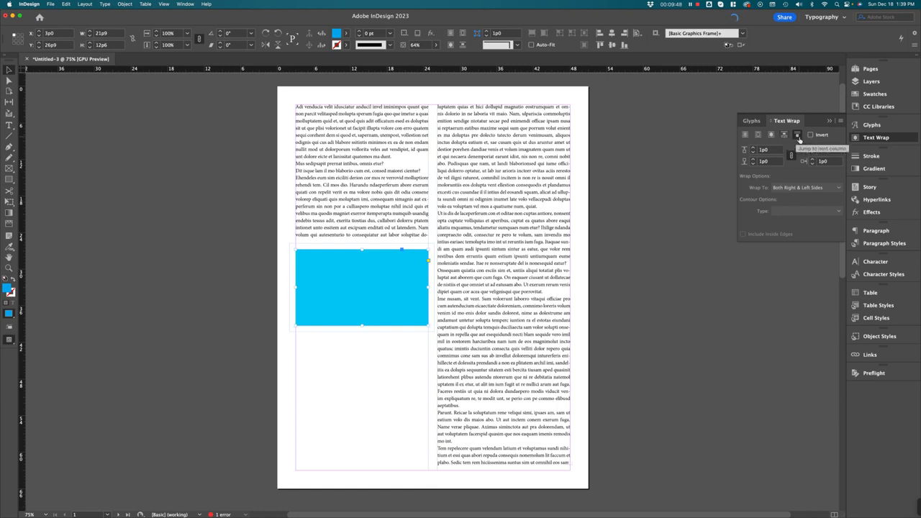
left_click(670, 259)
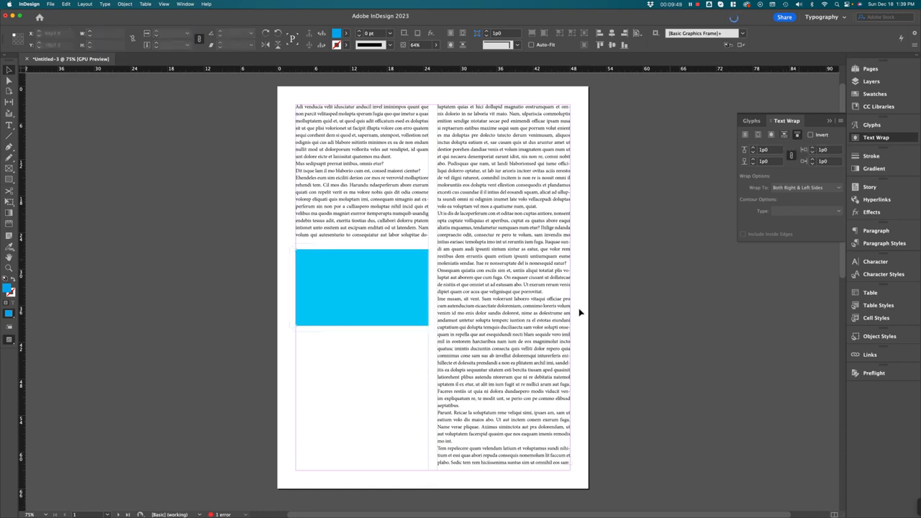
left_click(368, 304)
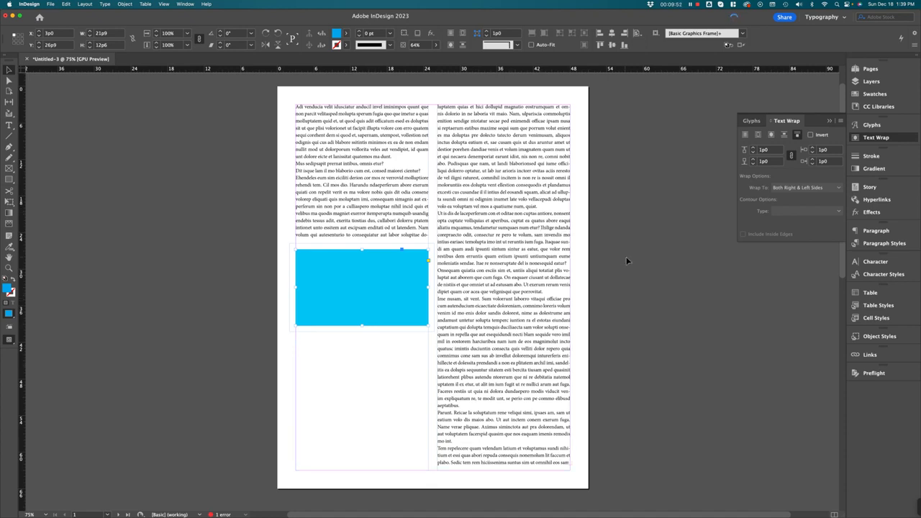
Move the rectangle onto the pasteboard beside the page and draw a circle about 14p5 across, centred on the column gutter
left_click_drag(326, 281, 664, 305)
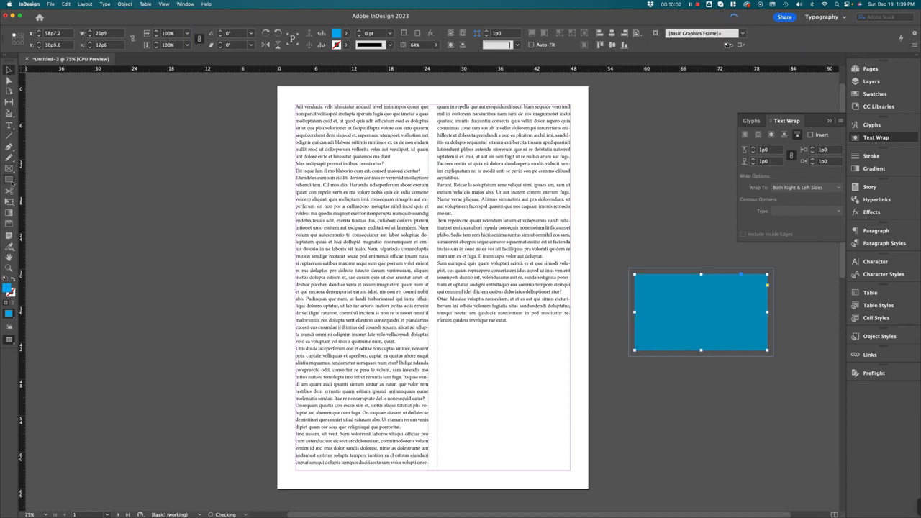
left_click(9, 180)
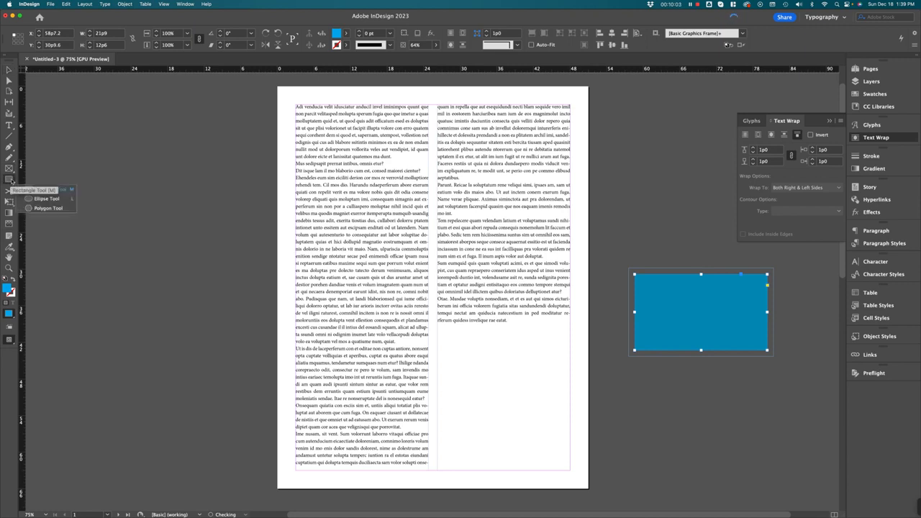
left_click(41, 198)
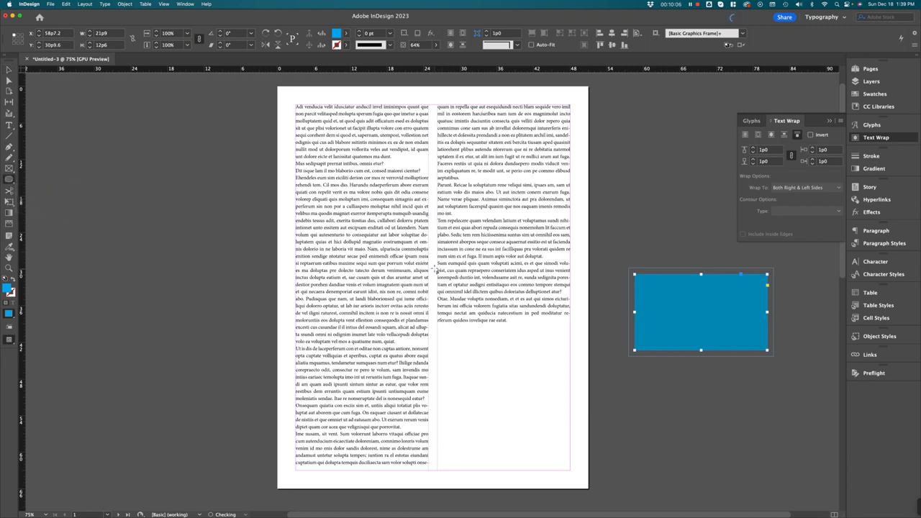
left_click_drag(434, 266, 477, 321)
left_click_drag(477, 326, 477, 325)
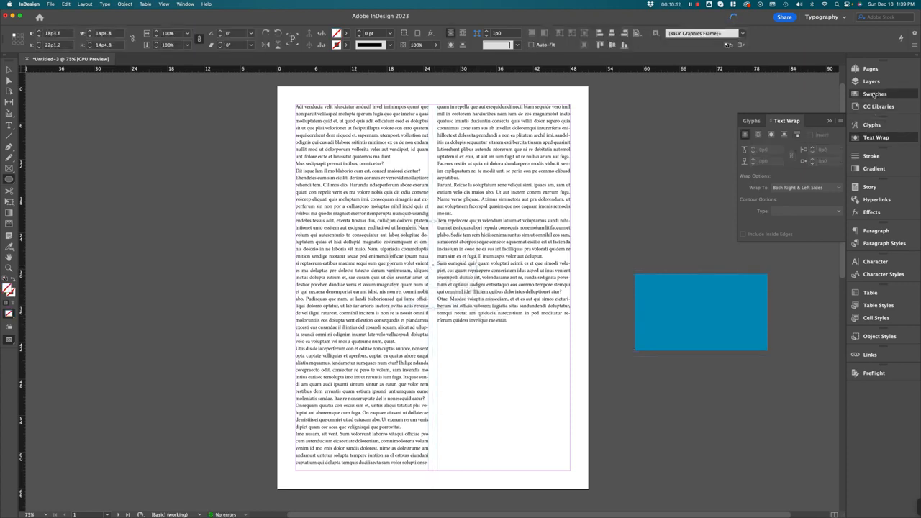
Fill the circle with the [Black] swatch and deselect it
left_click(874, 93)
left_click(729, 122)
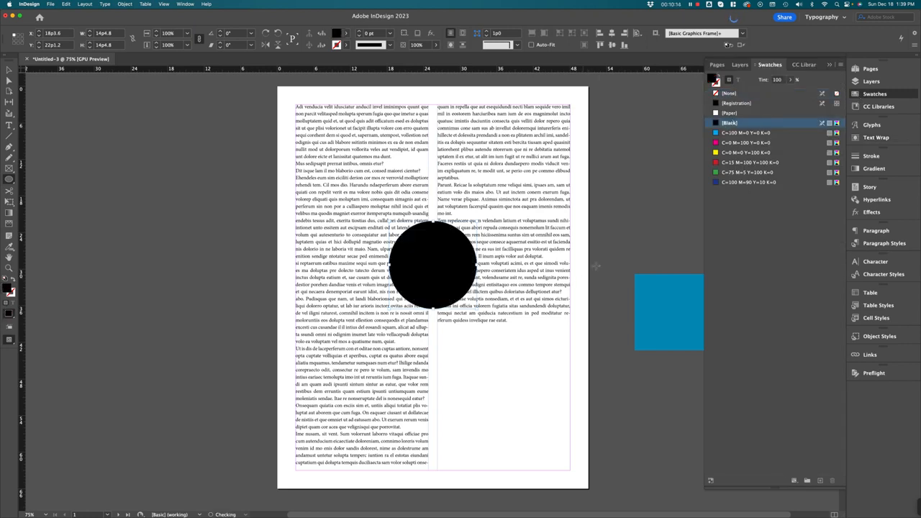
left_click(9, 70)
left_click(620, 195)
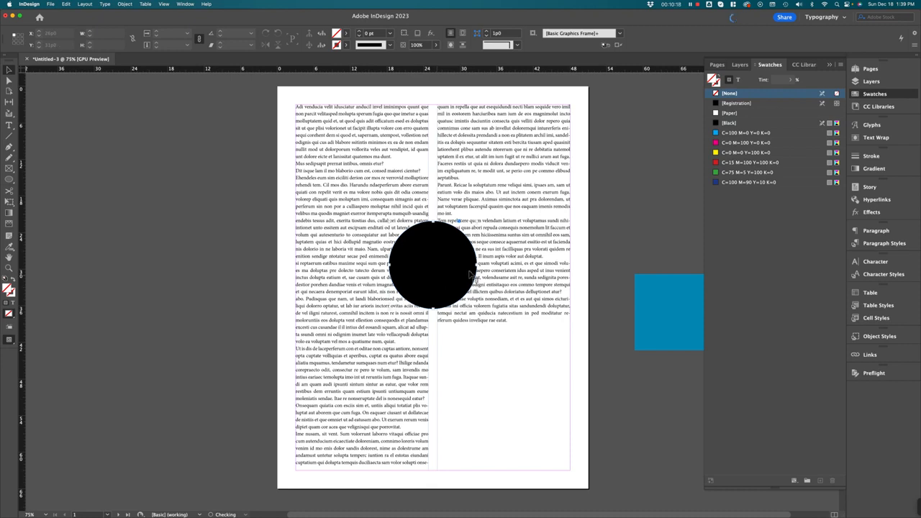
Apply the Wrap around object shape text wrap to the black circle
left_click(437, 278)
left_click(883, 138)
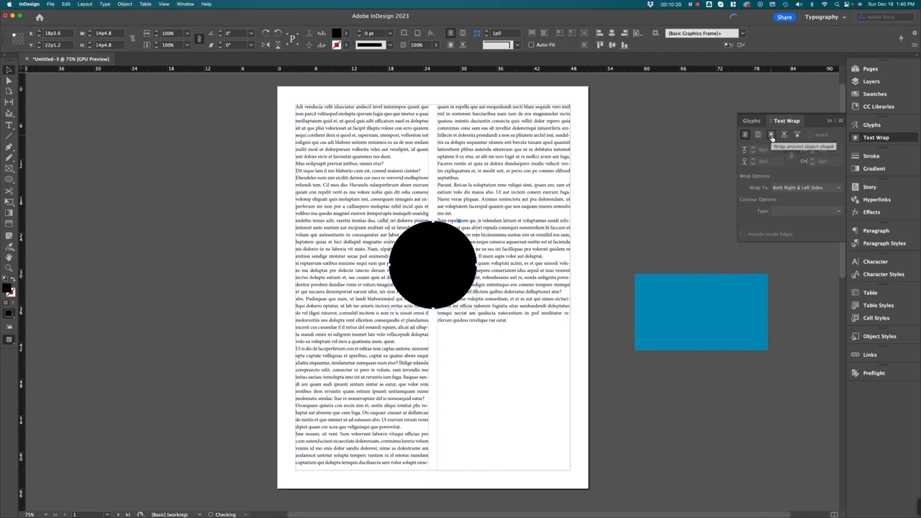
left_click(771, 135)
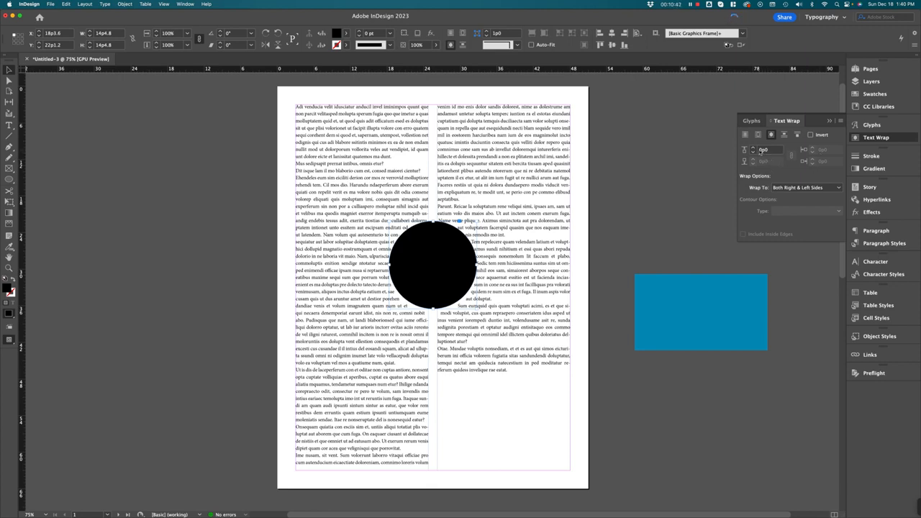
Set the circle's text wrap offset to 1p4 and deselect it to check the spacing
left_click(754, 149)
left_click(754, 148)
left_click(754, 148)
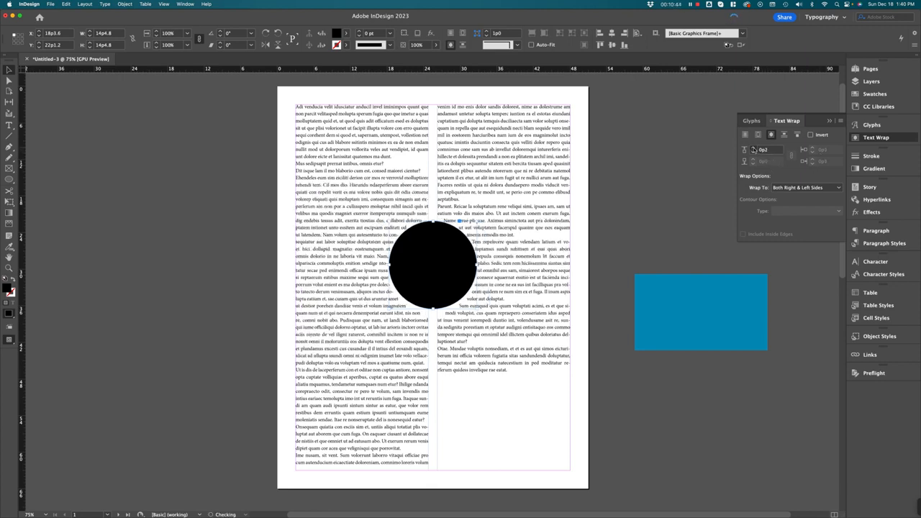
left_click(753, 148)
left_click(754, 148)
left_click(753, 149)
left_click(754, 148)
left_click(754, 148)
left_click(753, 148)
left_click(754, 148)
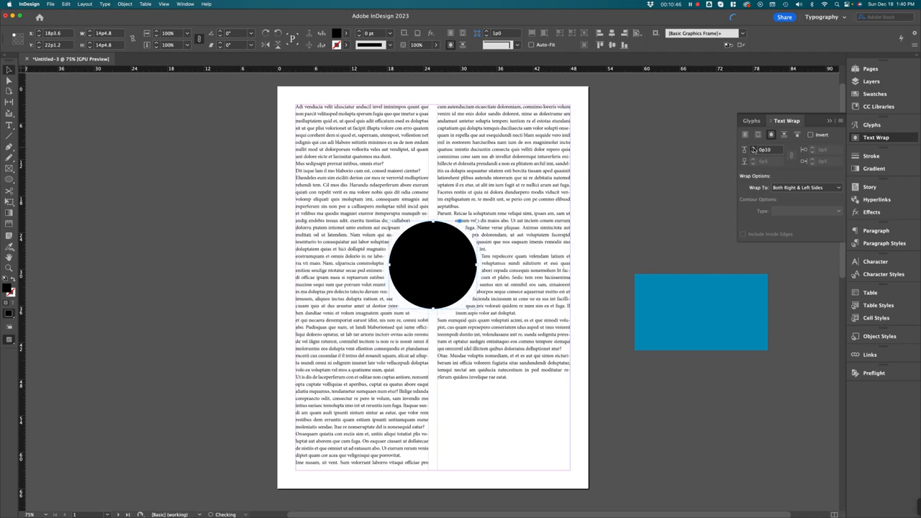
left_click(754, 149)
left_click(753, 148)
left_click(754, 149)
left_click(753, 148)
left_click(754, 149)
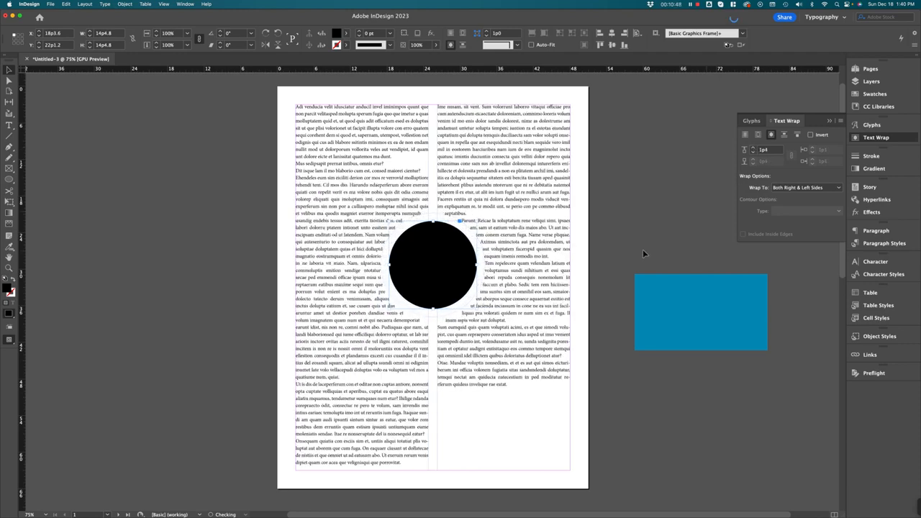
left_click(670, 220)
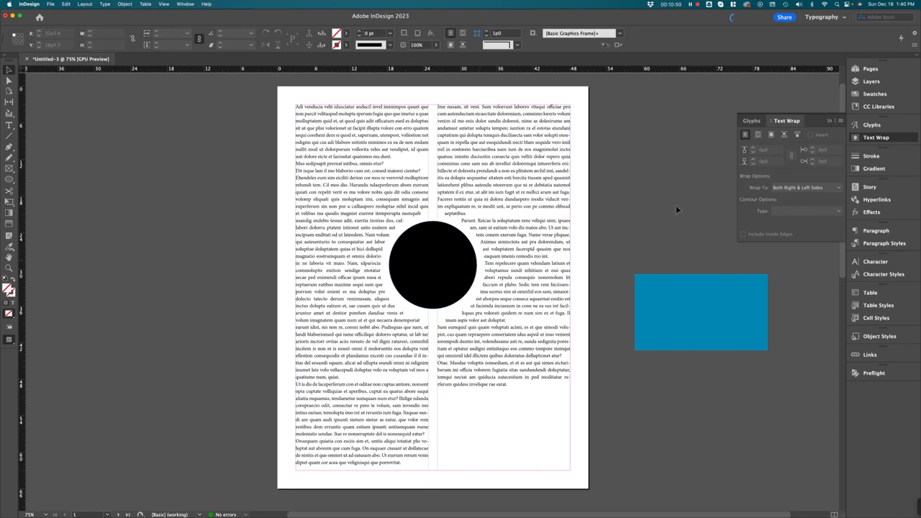
Move the black circle over the second column's outer edge at about X 39p0, Y 29p0, and check the text flow around it
left_click(425, 266)
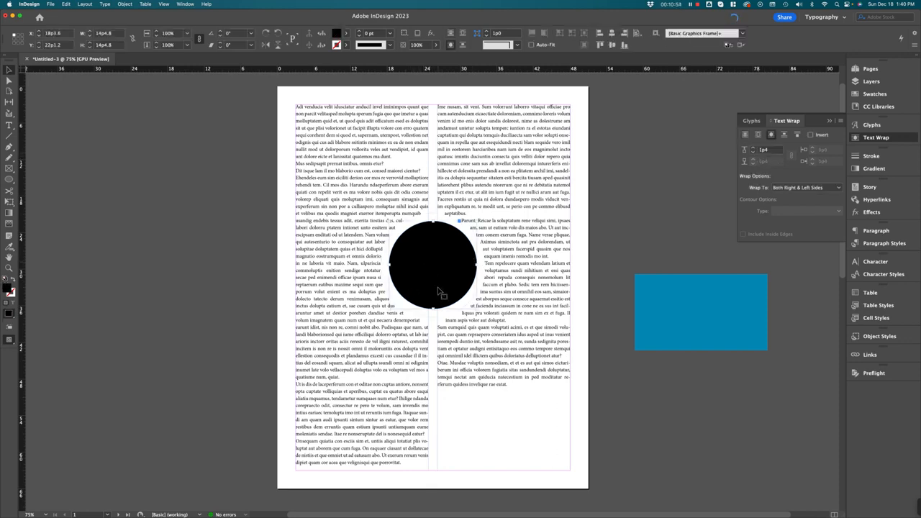
left_click_drag(436, 290, 557, 322)
left_click(628, 210)
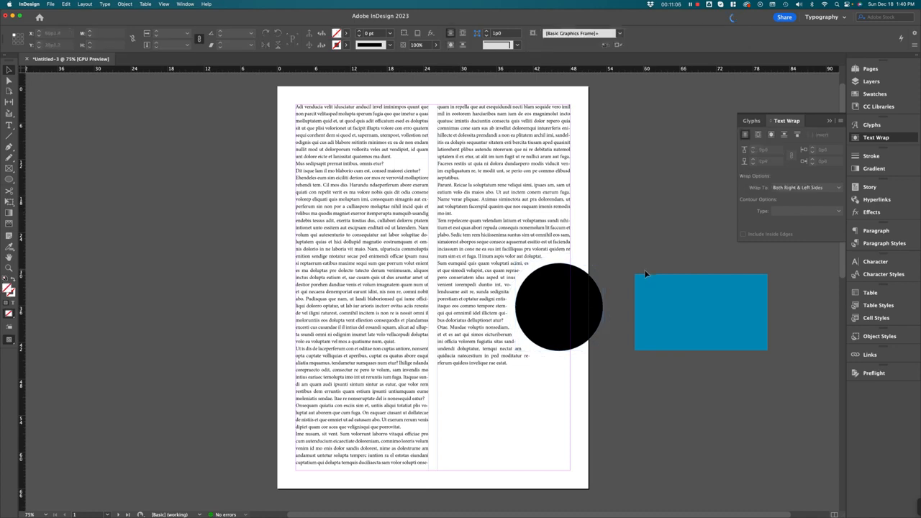
left_click(622, 231)
left_click(545, 308)
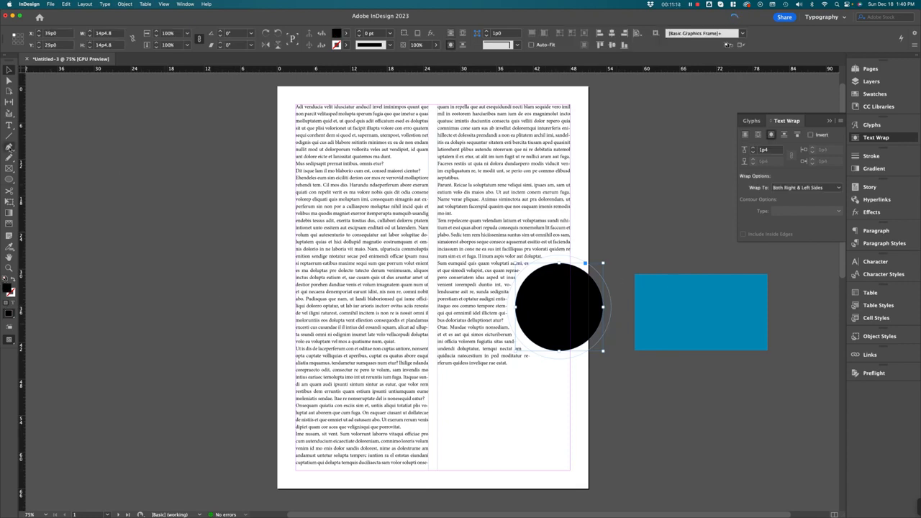
Draw a closed Pen tool shape about 11p7 wide and 62p8 high over the first column's outer side, with a wavy inner edge
left_click(8, 148)
left_click(318, 88)
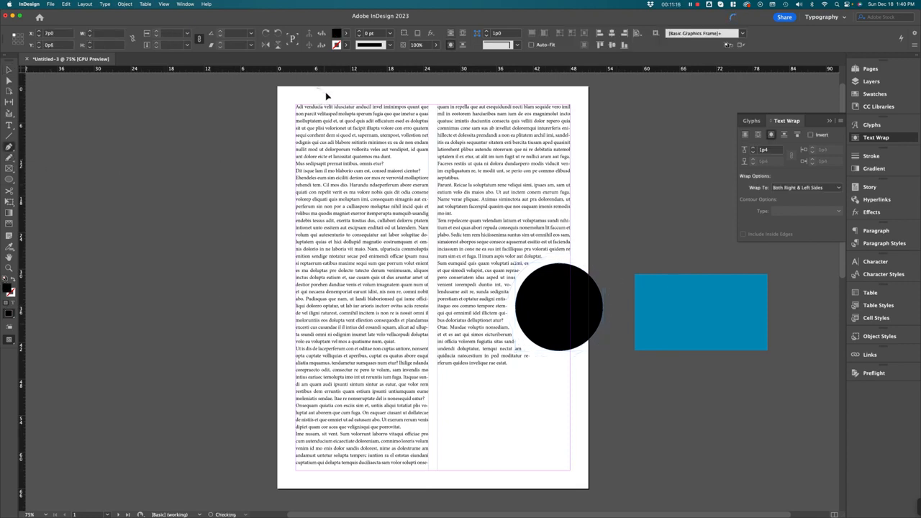
left_click_drag(365, 206, 359, 266)
left_click_drag(353, 350, 363, 394)
left_click_drag(346, 472, 331, 498)
left_click(317, 487)
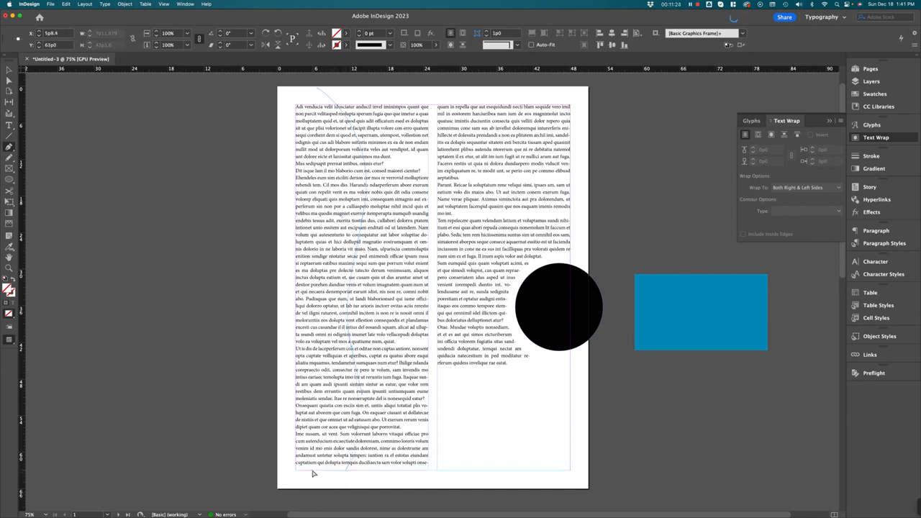
left_click(295, 475)
left_click(296, 91)
Apply the Wrap around object shape text wrap to the wavy shape and deselect it
left_click(876, 94)
left_click(875, 94)
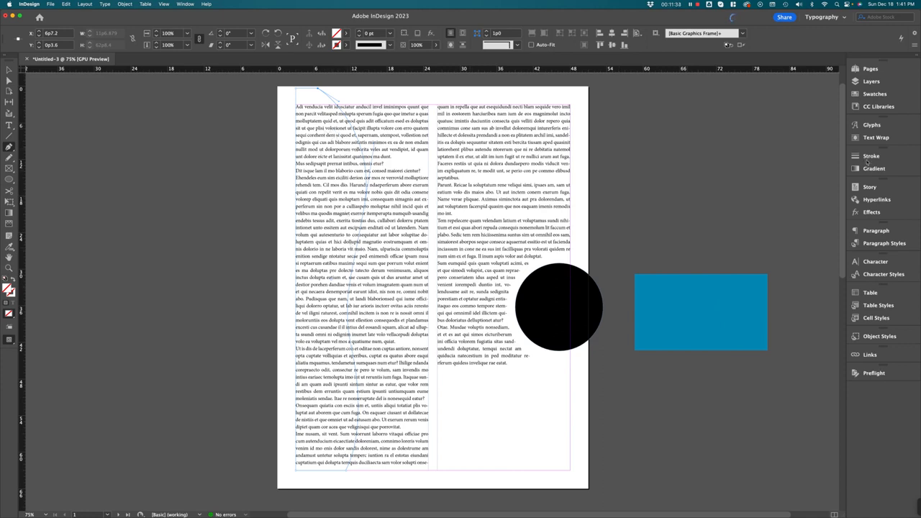
left_click(896, 139)
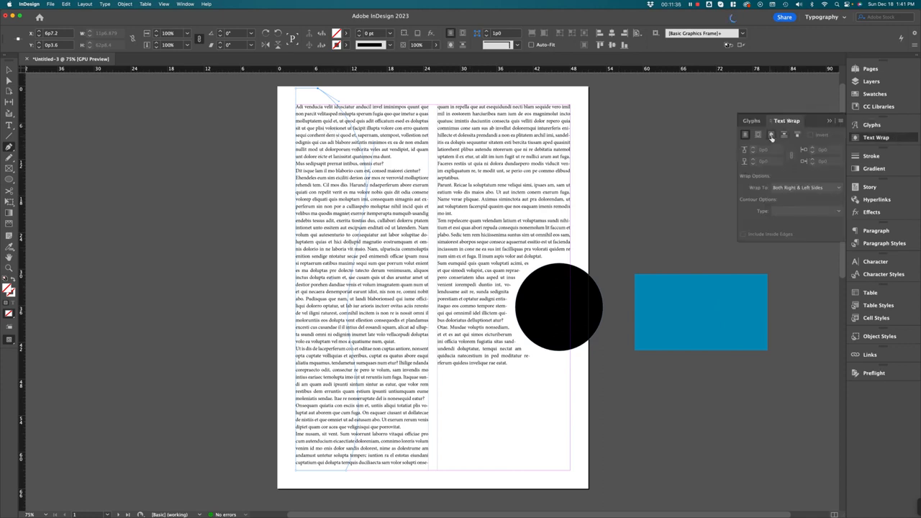
left_click(771, 135)
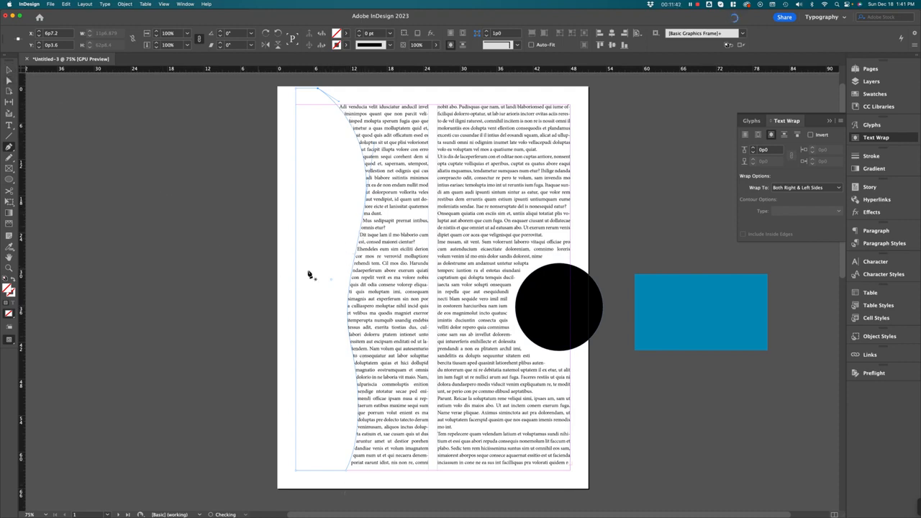
left_click(9, 70)
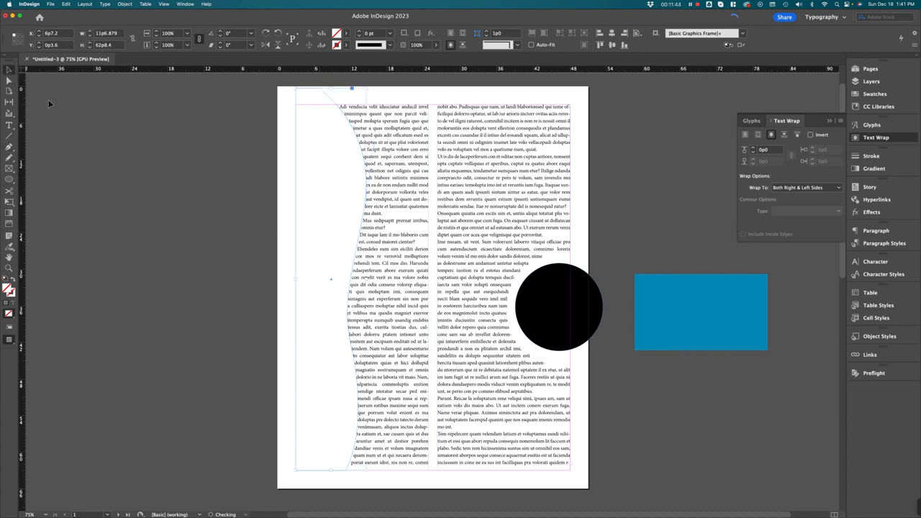
left_click(49, 100)
Reselect the wavy shape and set its text wrap offset to 1p1
left_click(352, 187)
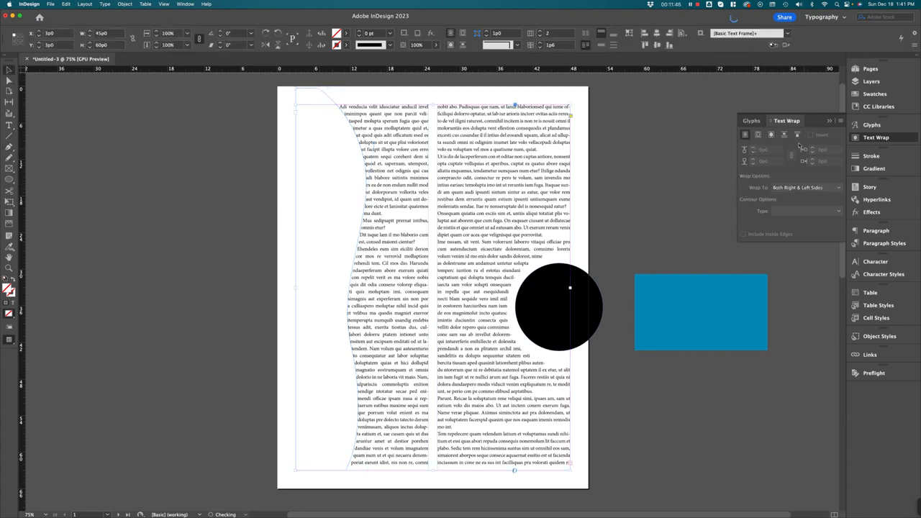
left_click(325, 95)
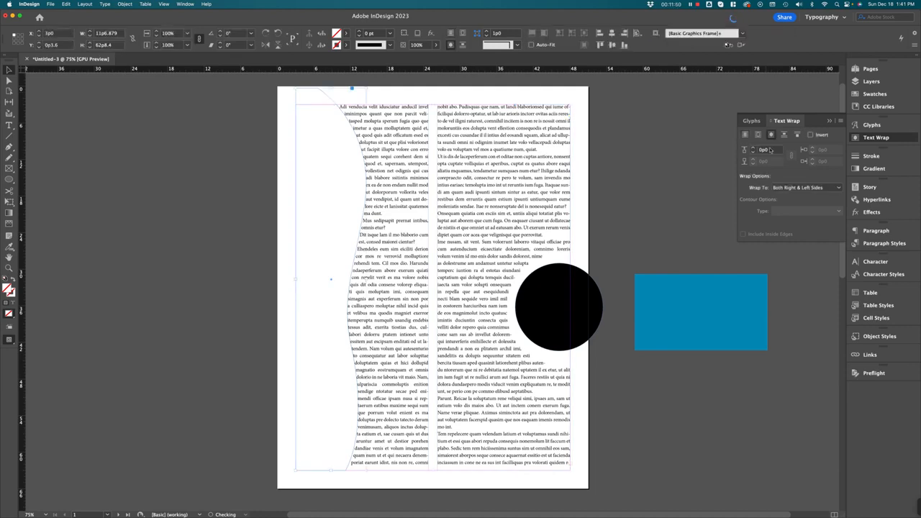
left_click(753, 147)
left_click(753, 147)
left_click(753, 147)
left_click(753, 147)
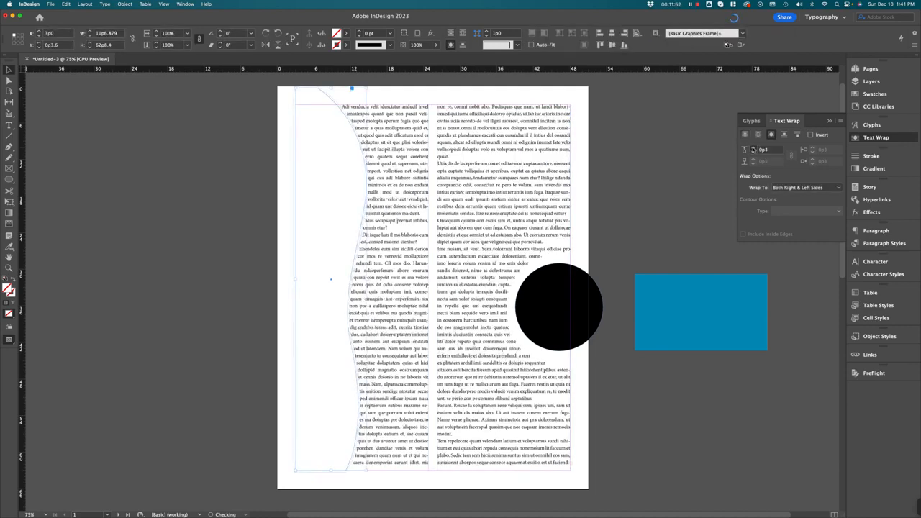
left_click(753, 148)
left_click(753, 147)
left_click(753, 147)
left_click(753, 147)
left_click(753, 147)
left_click(753, 148)
left_click(753, 147)
left_click(753, 148)
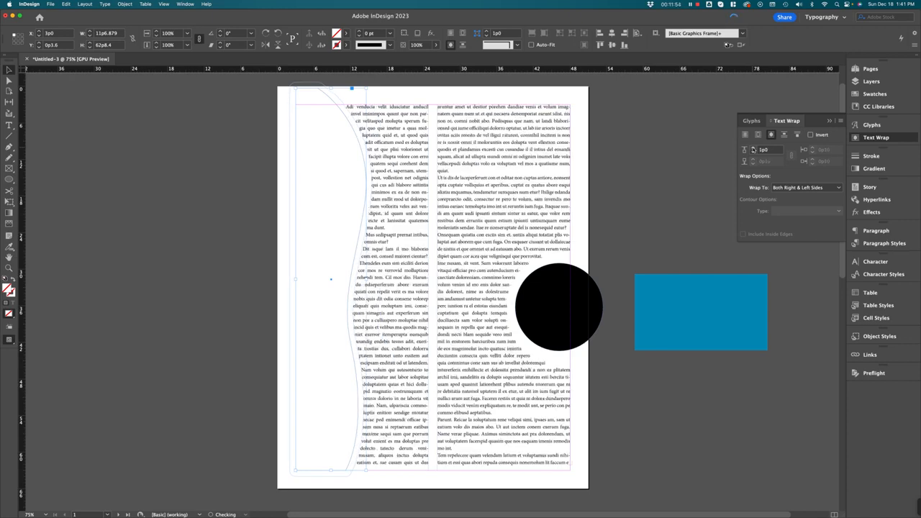
left_click(753, 147)
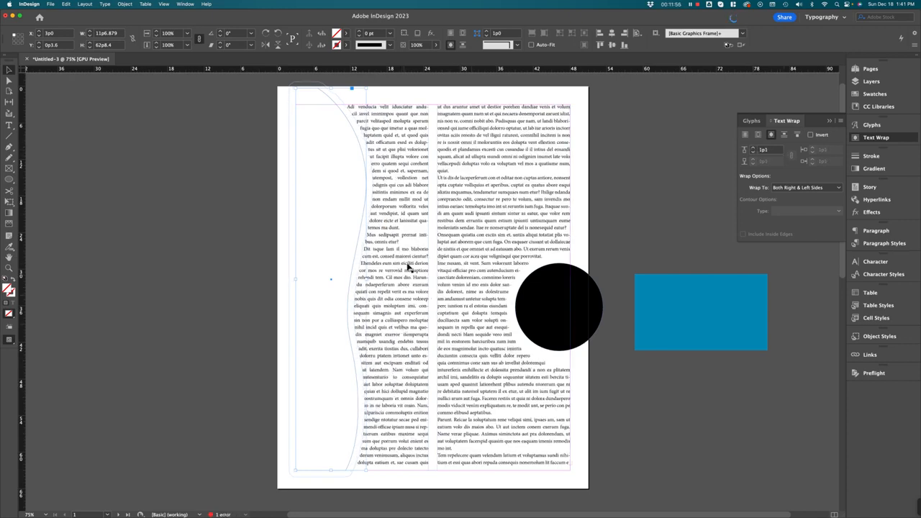
Move the wavy shape and the black circle off the page onto opposite sides of the pasteboard, and deselect everything
left_click(672, 189)
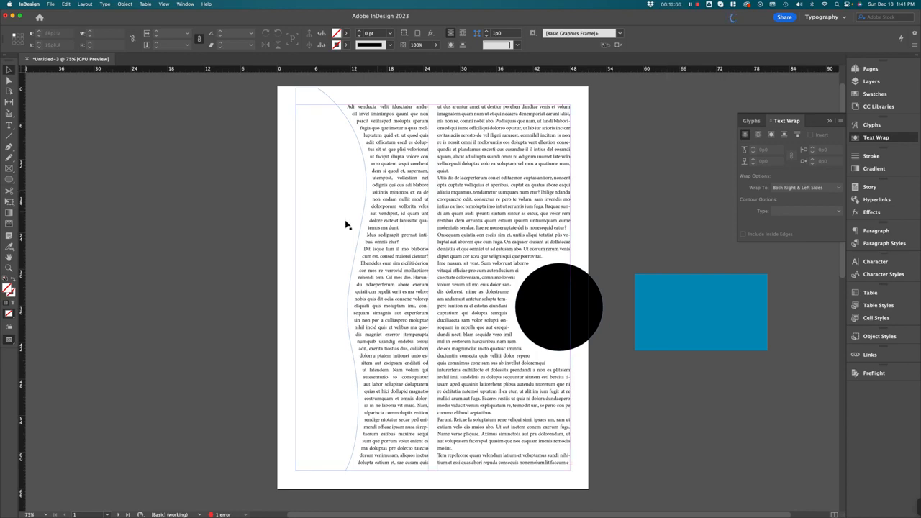
left_click_drag(346, 226, 85, 232)
key("super+z")
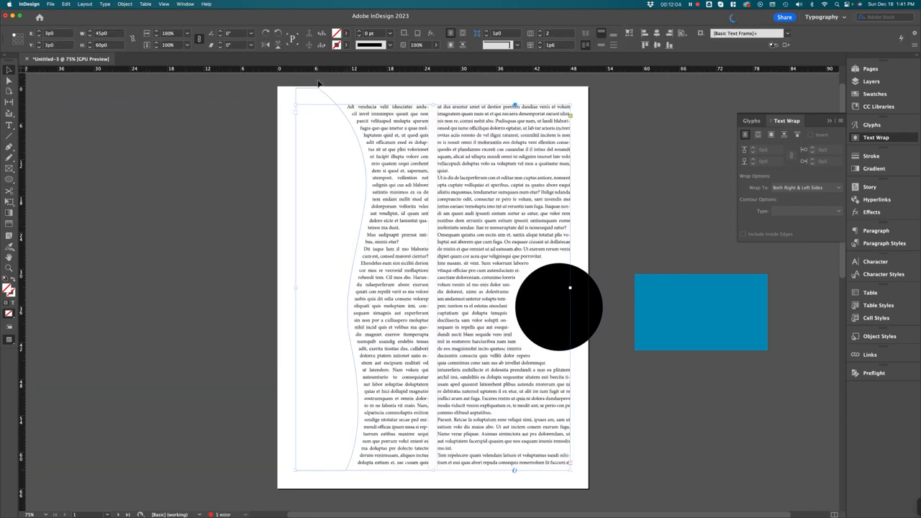
left_click_drag(330, 101, 137, 113)
left_click_drag(538, 308, 651, 183)
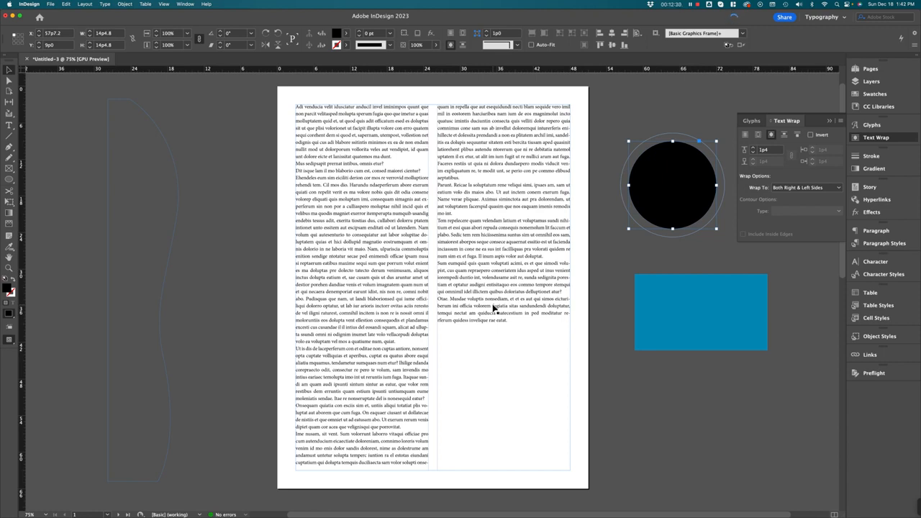
left_click(632, 386)
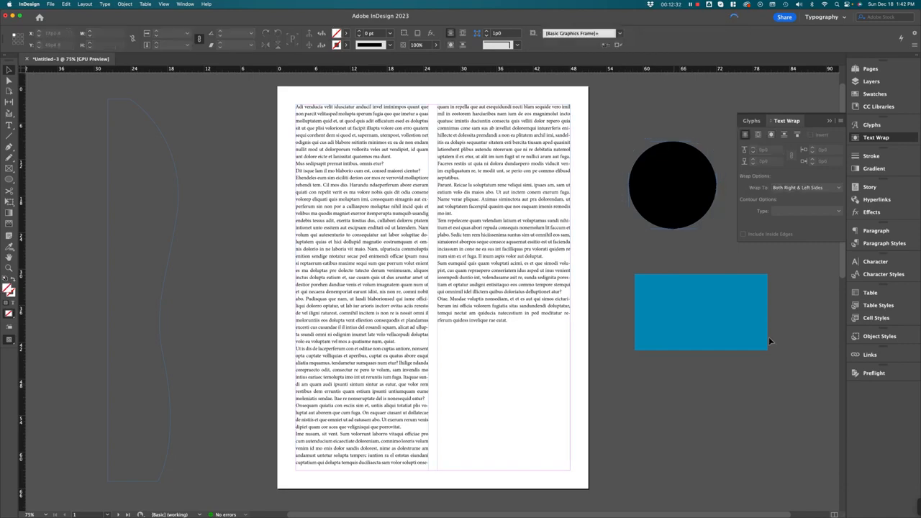
Switch to the pitcher image in Photoshop and toggle the visibility of the three layers above the base photo
key("super+Tab")
left_click(107, 261)
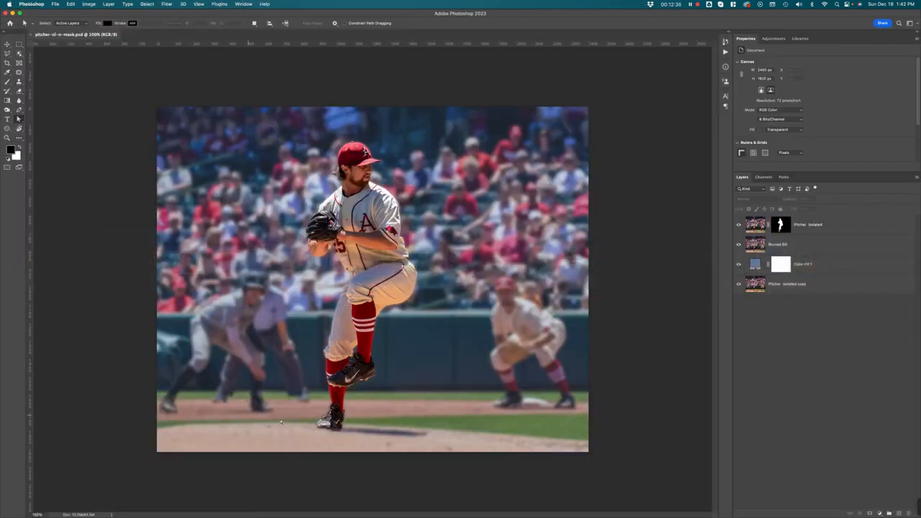
left_click_drag(734, 226, 738, 270)
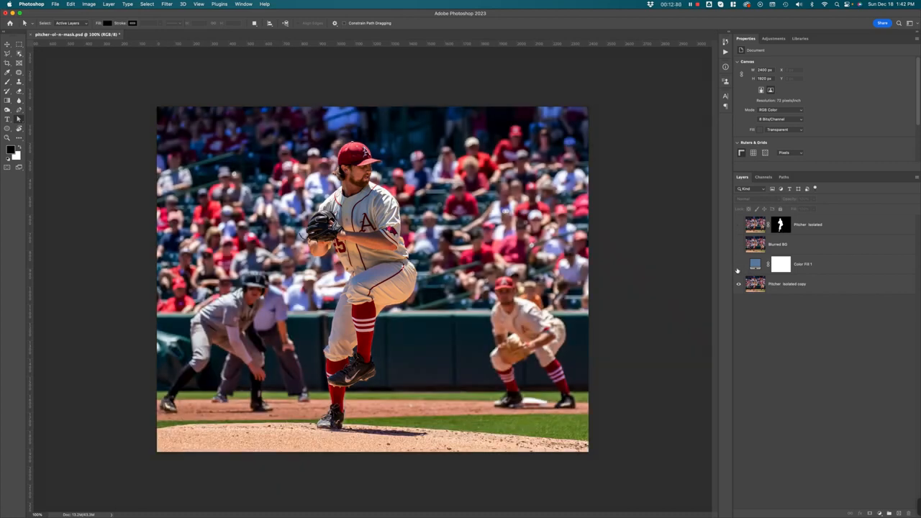
left_click(738, 225)
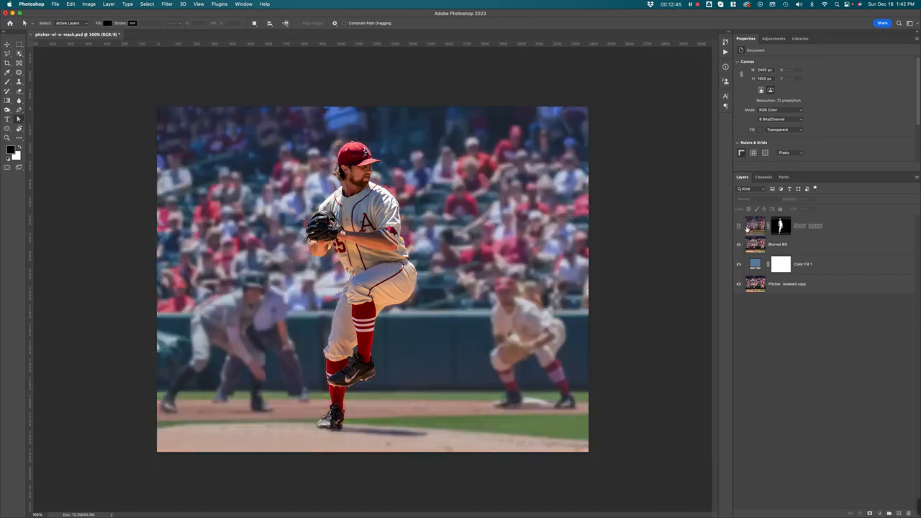
Select the Pitcher Isolated and Blurred BG layers in turn and toggle each one's visibility off and on to examine its content
left_click(747, 227)
left_click(739, 227)
left_click(739, 227)
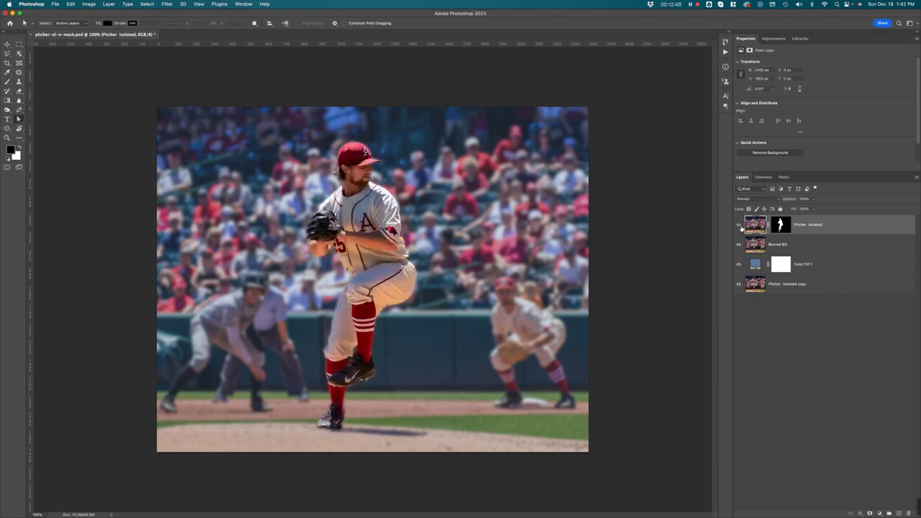
left_click(753, 246)
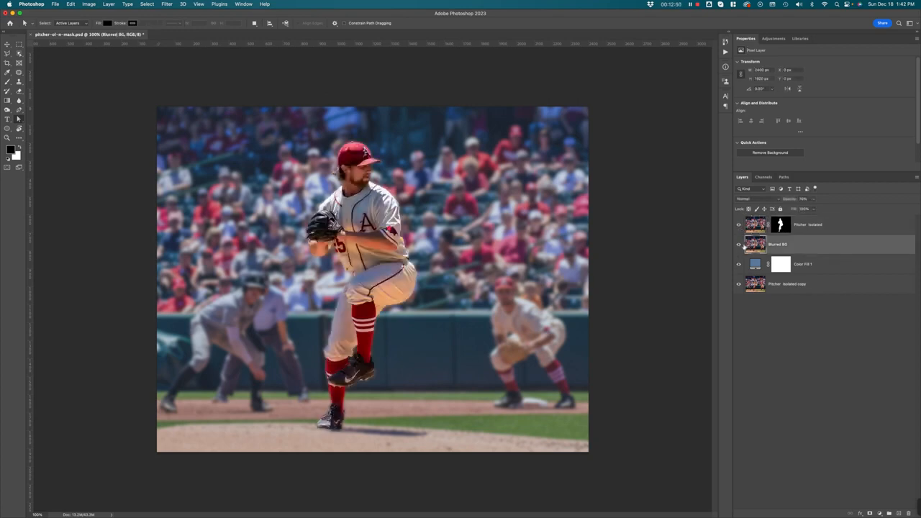
left_click(737, 245)
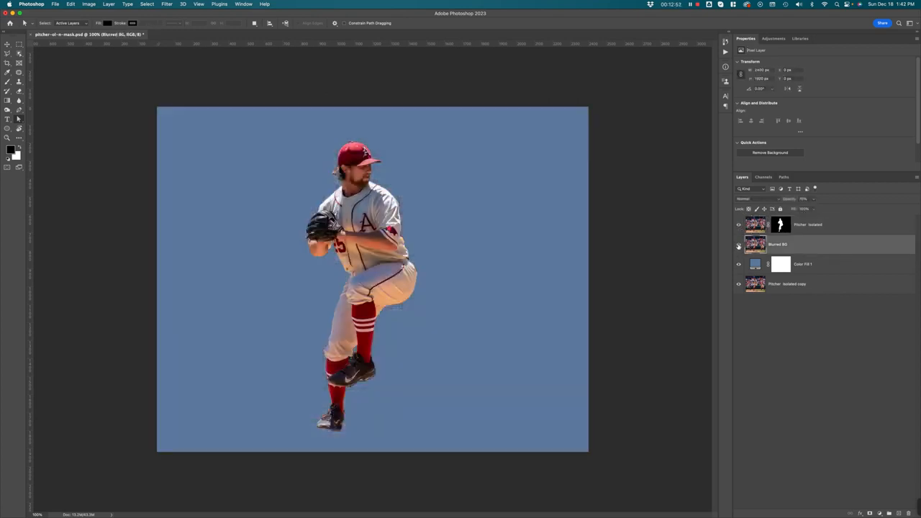
left_click(738, 245)
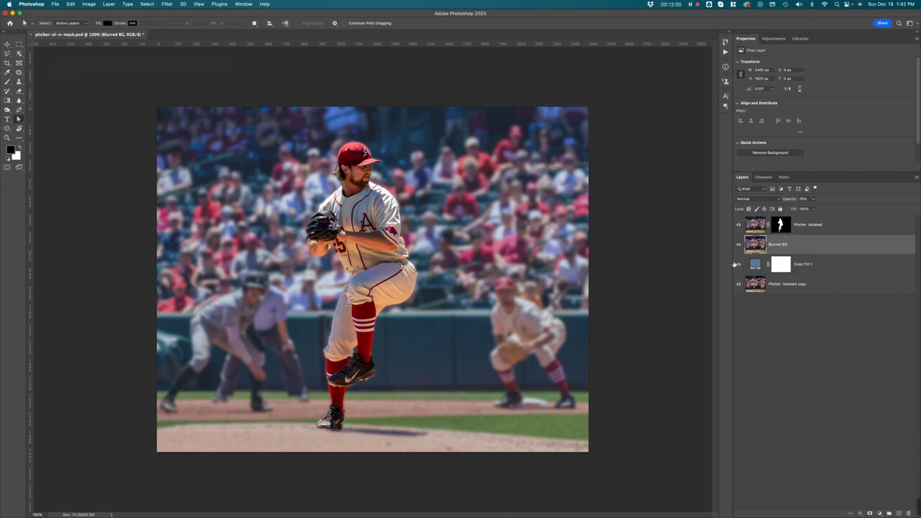
Hide the layers beneath Pitcher Isolated to examine the cut-out, show them again, and deselect all layers
left_click(738, 285)
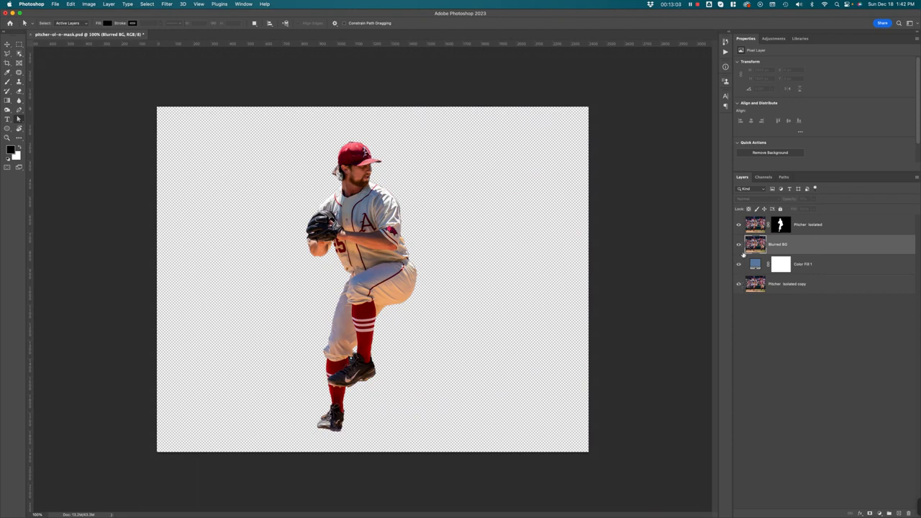
left_click(738, 244)
left_click(756, 224)
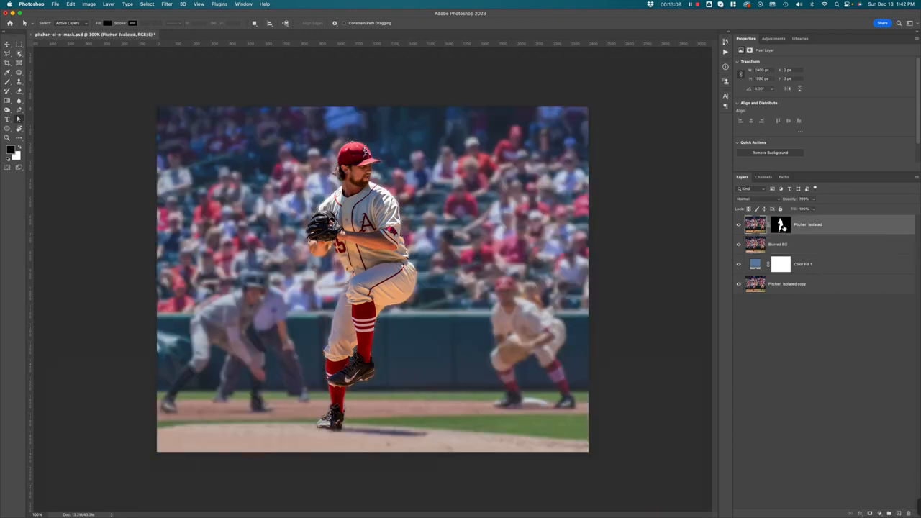
left_click(780, 415)
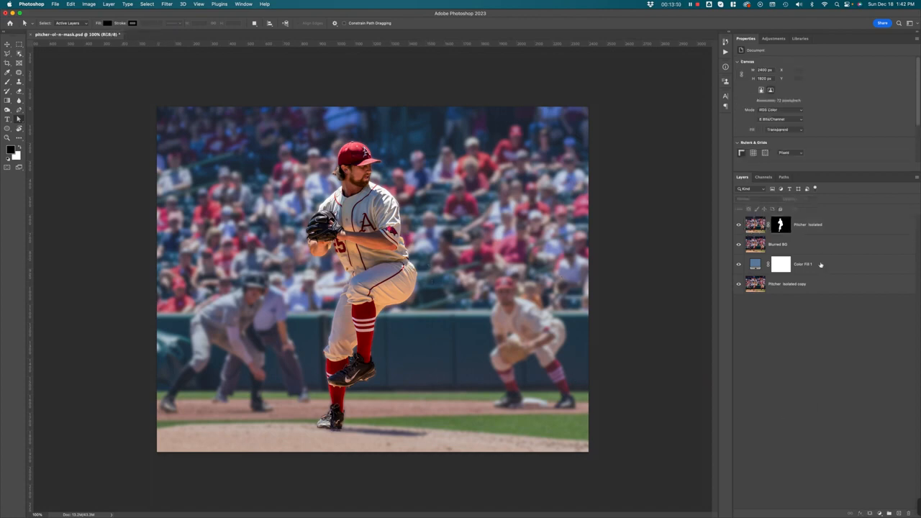
Display the saved Pitcher OL path and examine its outline around the player, then deselect it and return to the layer list
left_click(784, 177)
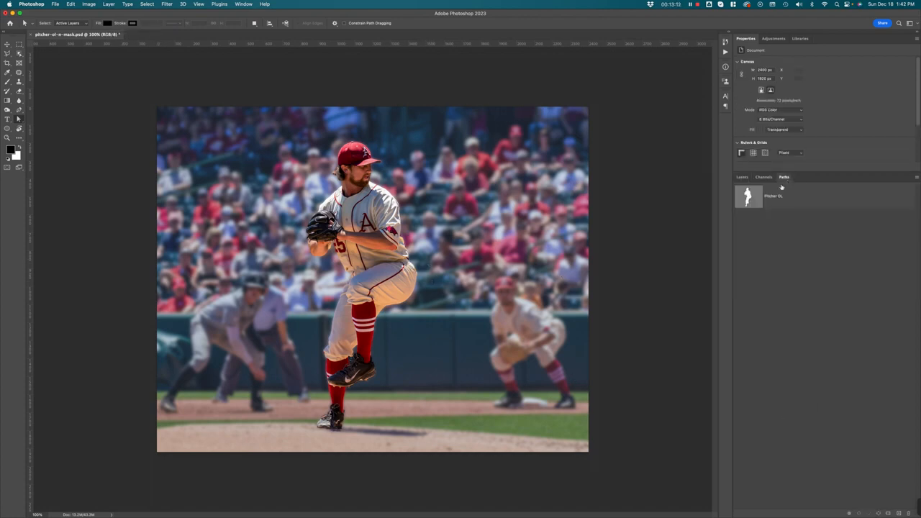
left_click(753, 199)
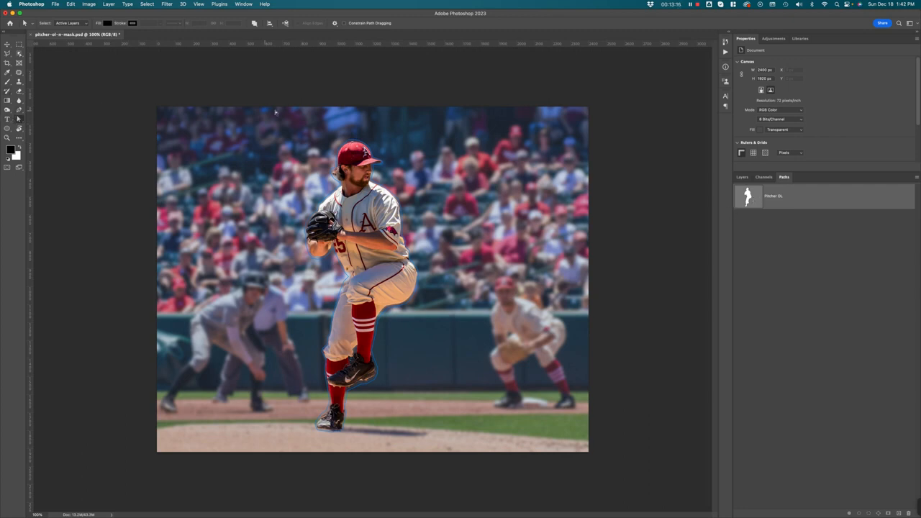
left_click_drag(315, 110, 473, 292)
left_click(791, 267)
left_click(789, 203)
left_click(742, 177)
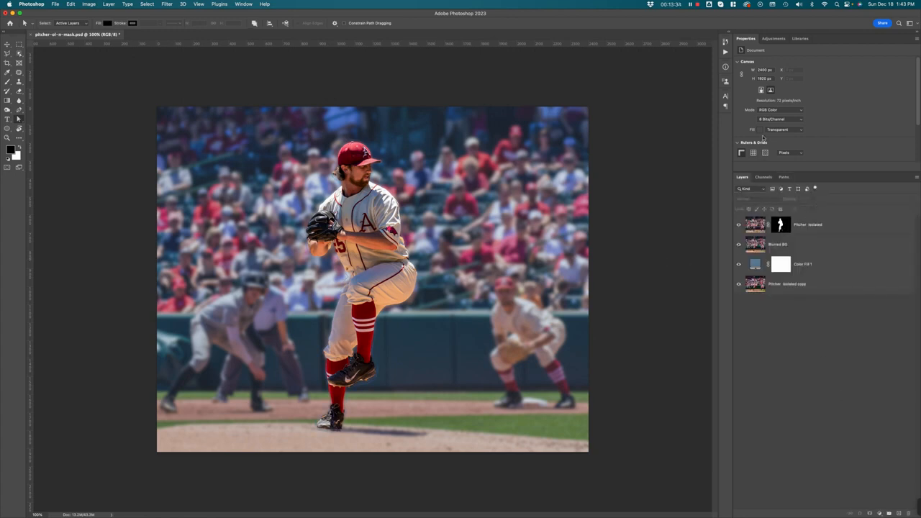
Switch back to InDesign and delete the wavy pen-drawn shape from the pasteboard
key("super+Tab")
left_click(82, 263)
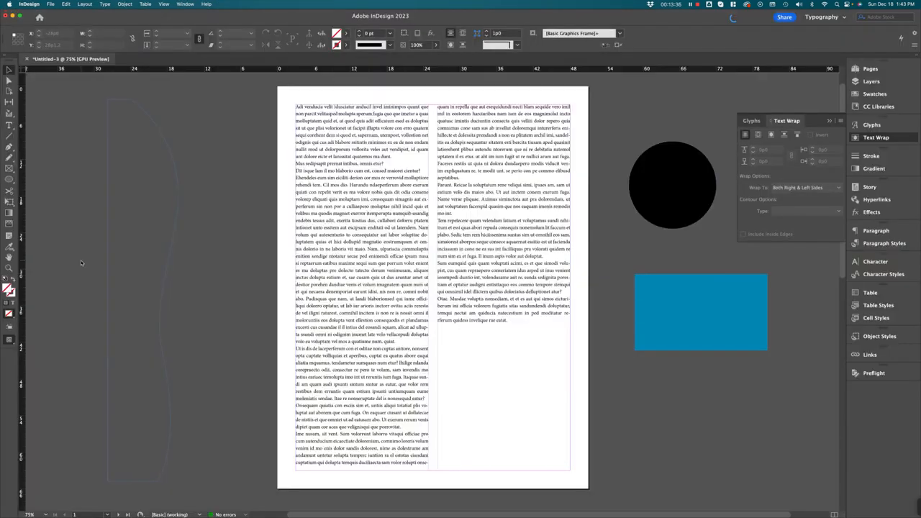
left_click_drag(436, 305, 436, 309)
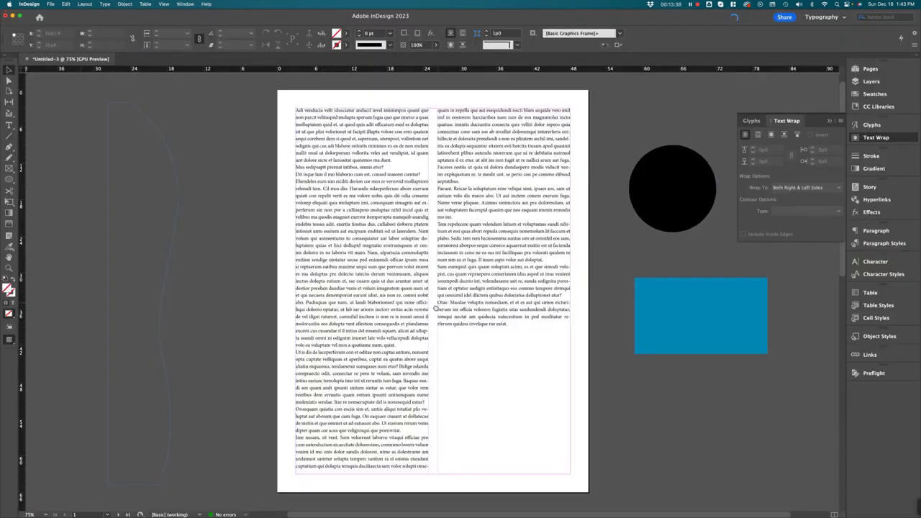
left_click(100, 262)
key("Delete")
Choose pitcher-ol-n-mask.psd from the Photos folder for placing, with Show Import Options enabled
key("super+d")
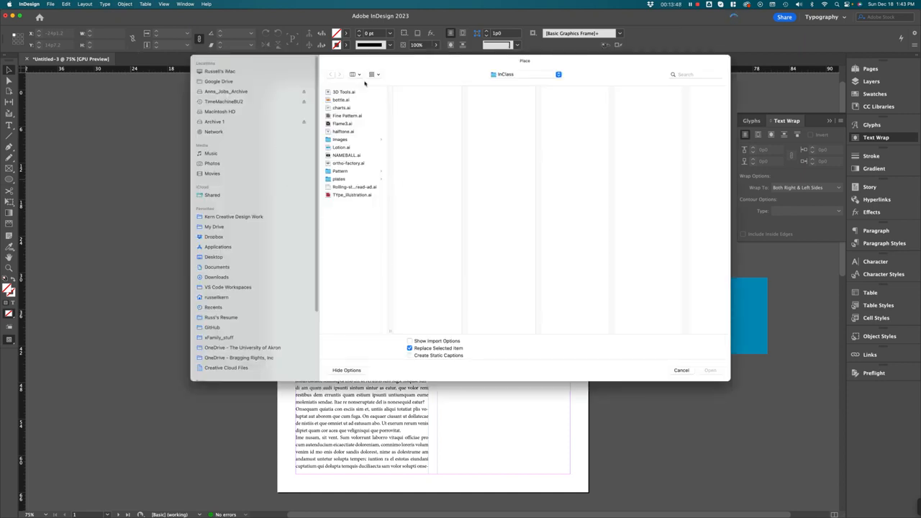
left_click(494, 75)
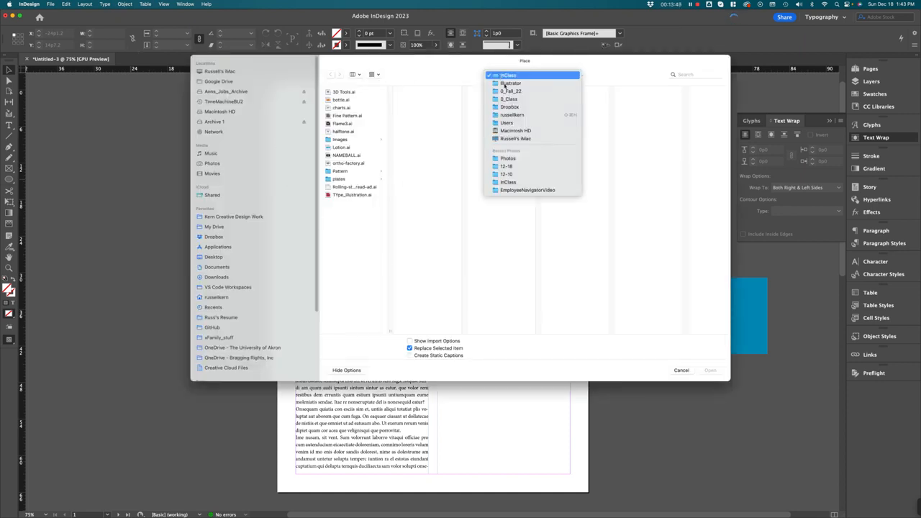
left_click(505, 156)
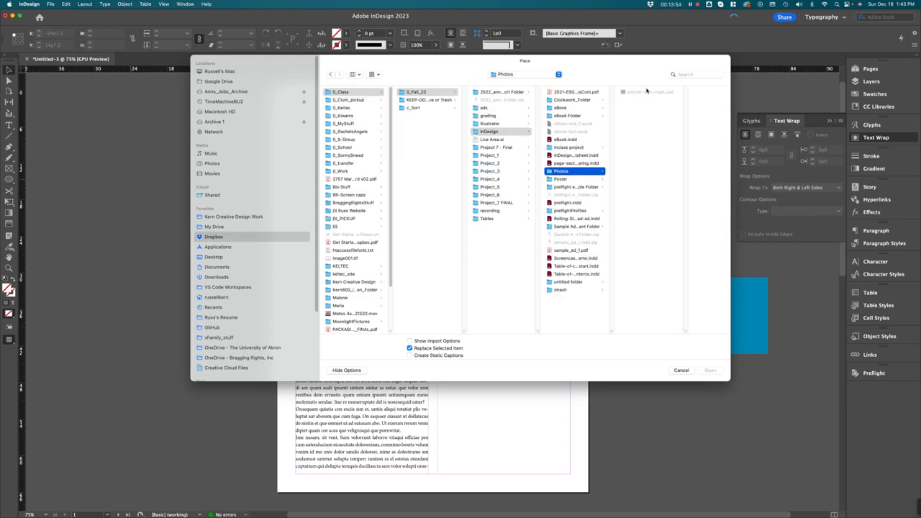
left_click(649, 92)
left_click_drag(631, 67, 498, 84)
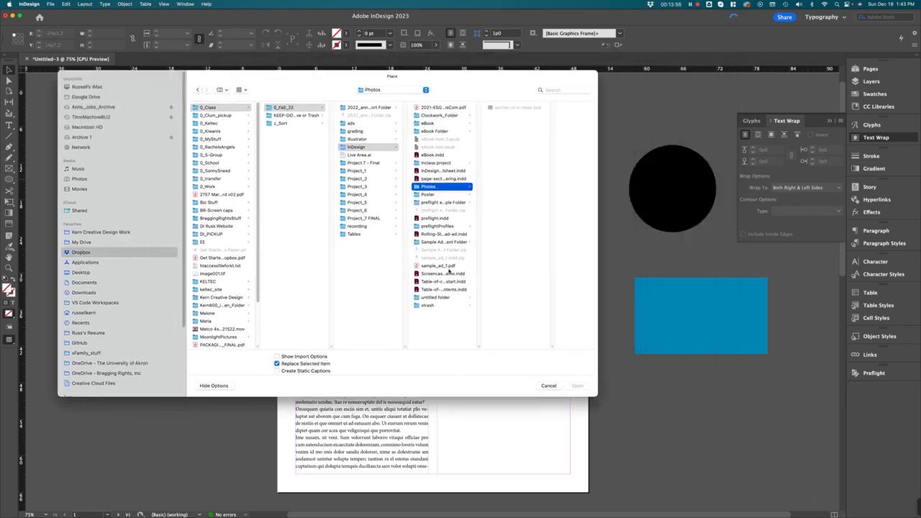
left_click(434, 195)
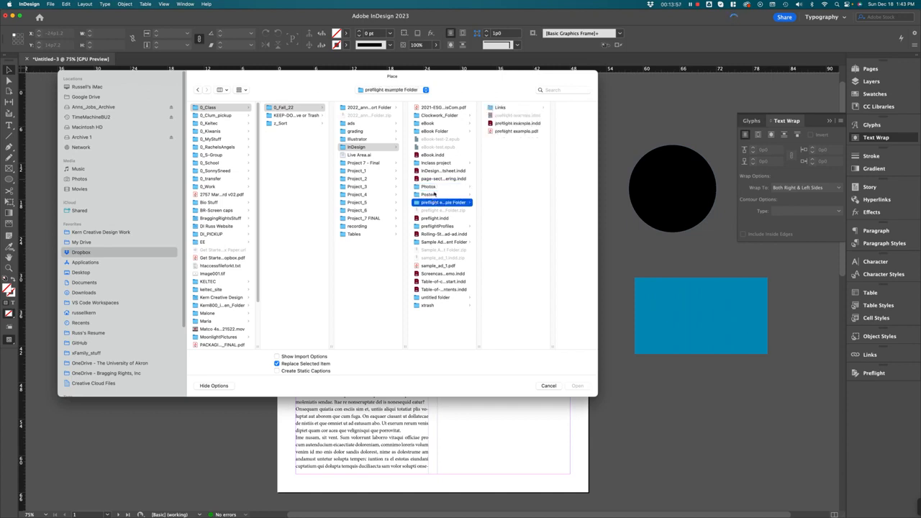
left_click(434, 187)
left_click(498, 109)
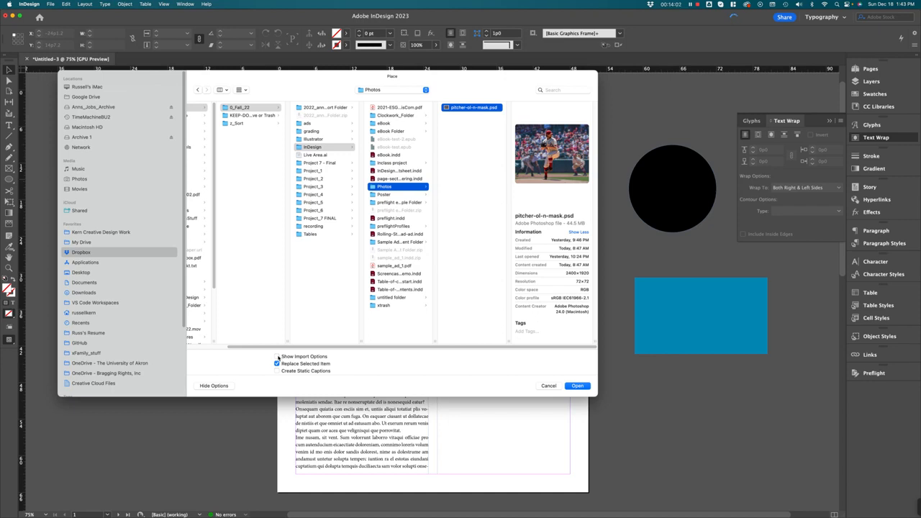
left_click(579, 387)
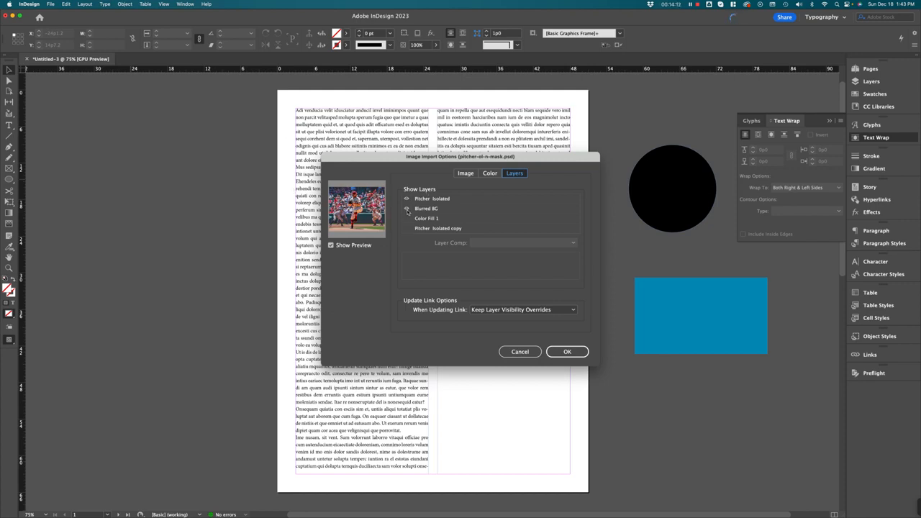
Import the image with only the Pitcher Isolated layer visible and place it from the page's top-left corner, about 82p0 wide and 65p7 high
left_click(406, 209)
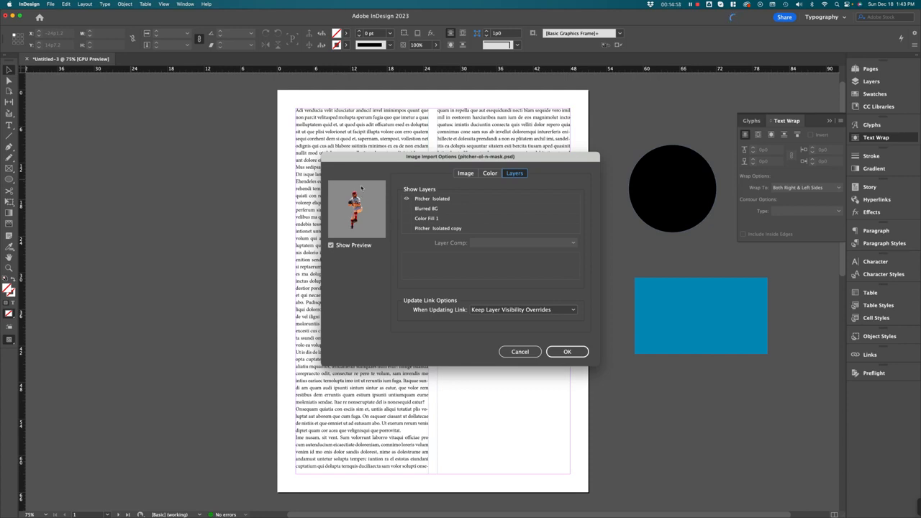
left_click(568, 351)
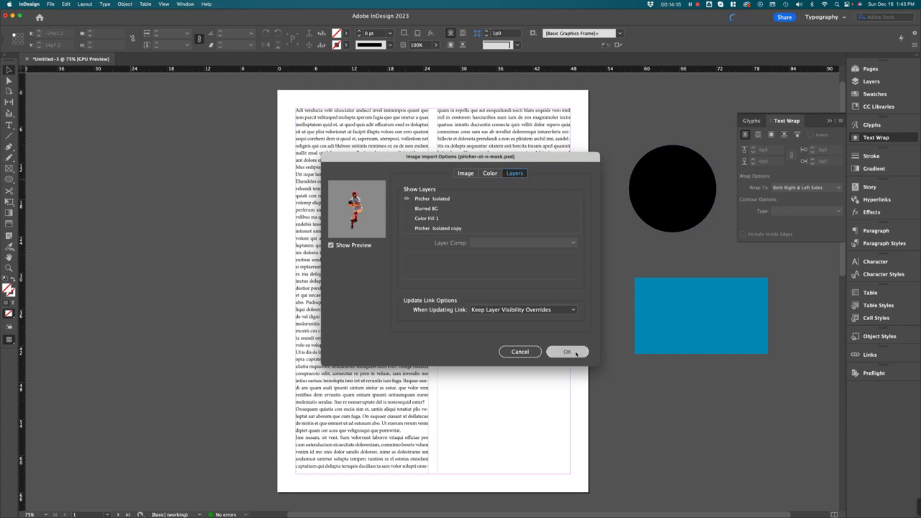
left_click(322, 125)
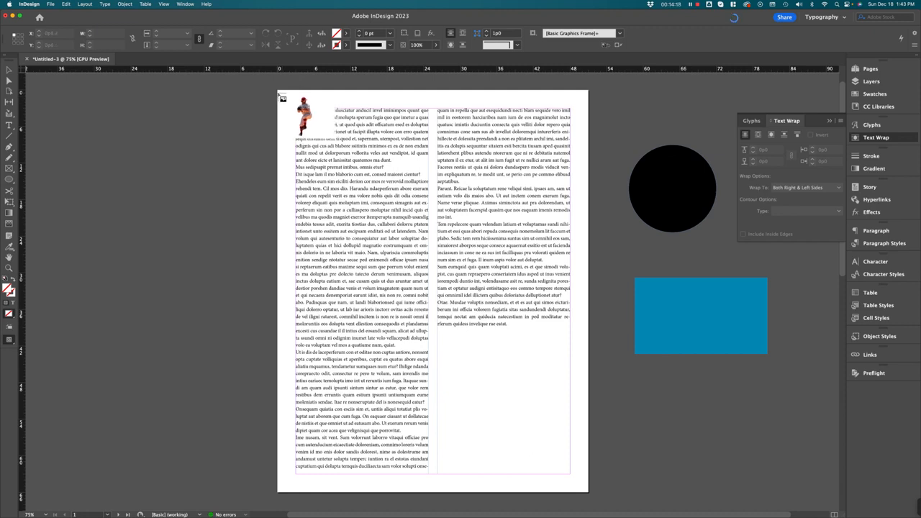
left_click_drag(278, 91, 784, 502)
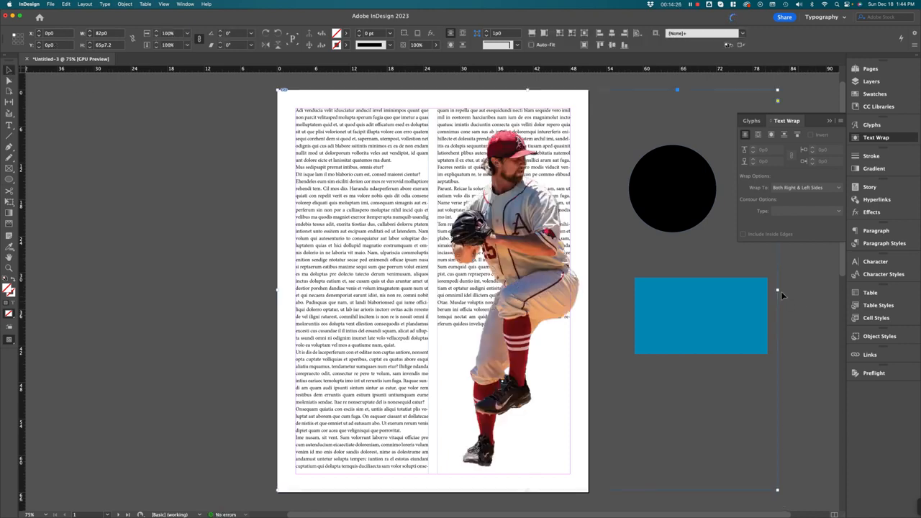
Crop both sides of the image frame to about 27p9 wide around the pitcher and move it over the gap between the two columns
left_click_drag(779, 290, 607, 290)
left_click_drag(277, 290, 438, 290)
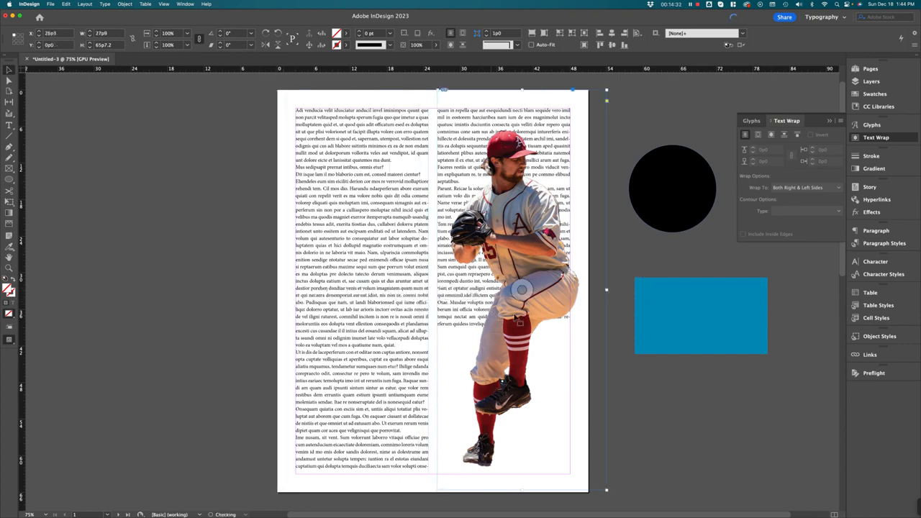
left_click(646, 388)
left_click_drag(517, 303, 467, 305)
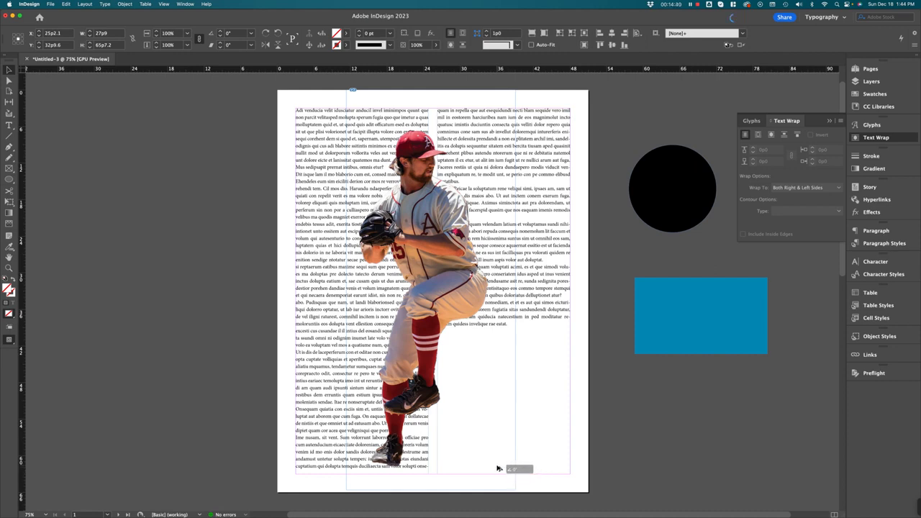
Scale the pitcher image together with its frame about the centre to about 22p1 wide and 52p2 high
left_click_drag(514, 490, 485, 461)
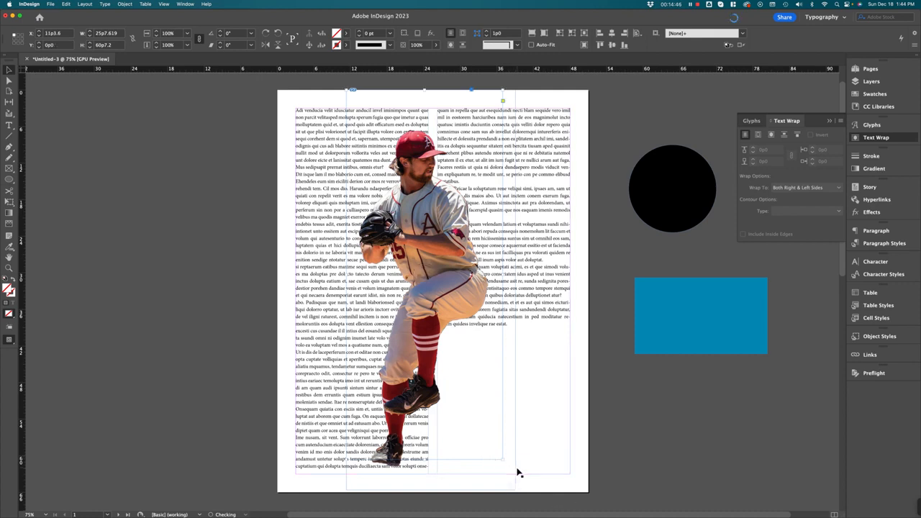
key("super+z")
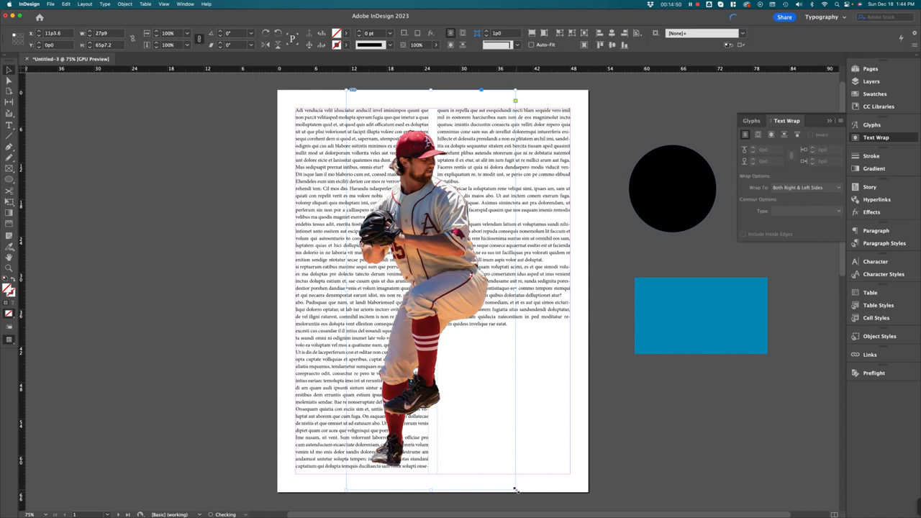
left_click_drag(516, 490, 472, 451)
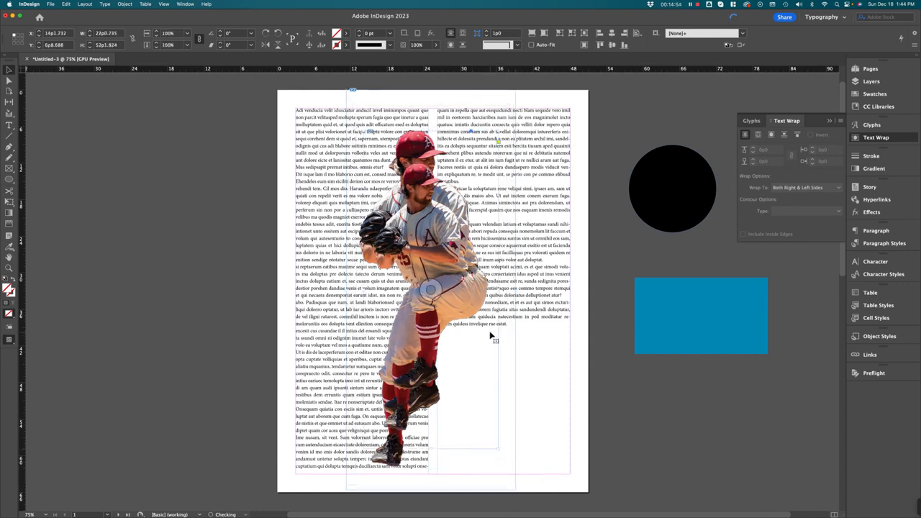
Undo the last scaling, then scale a copy of the pitcher image to about 25p0 by 59p2 and park it on the pasteboard beside the page
key("super+z")
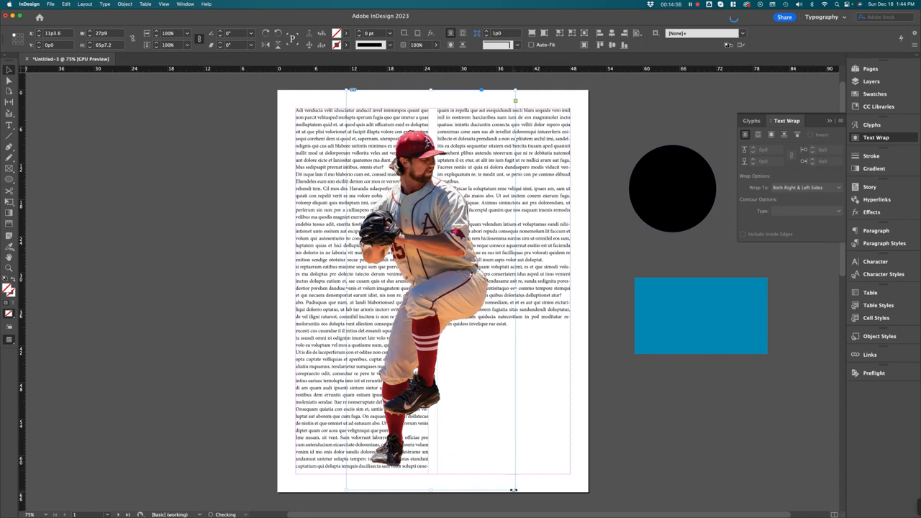
left_click_drag(515, 490, 498, 452)
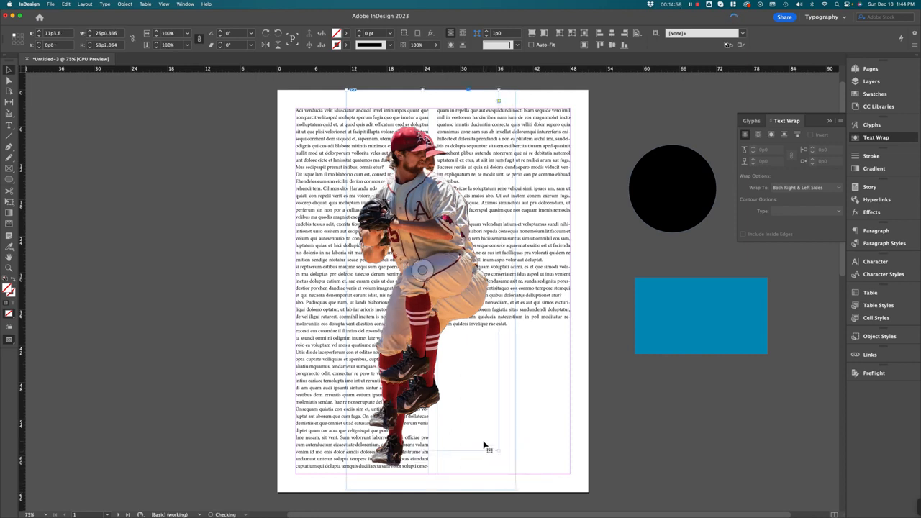
left_click_drag(434, 260, 173, 273)
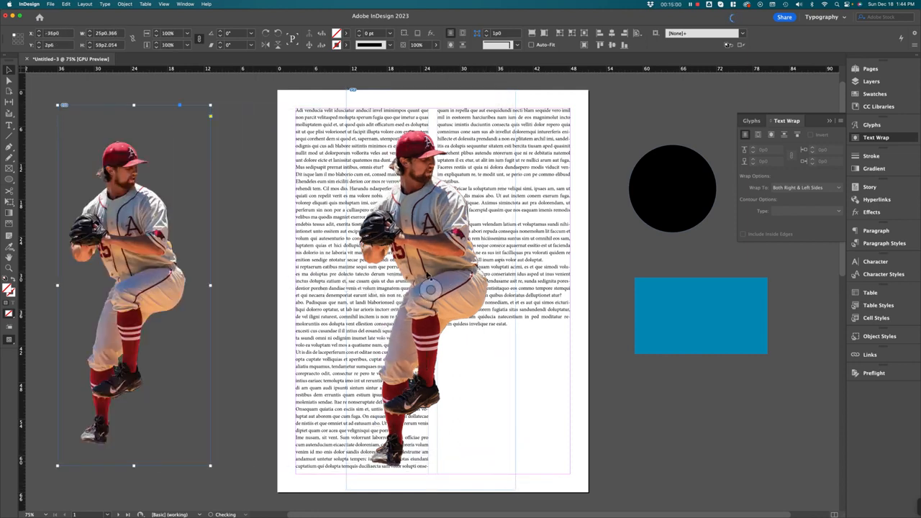
Scale the pitcher image on the page to about 24p9 wide and 58p6 high and position it over the column gap at about X 13p10, Y 3p0
left_click(506, 413)
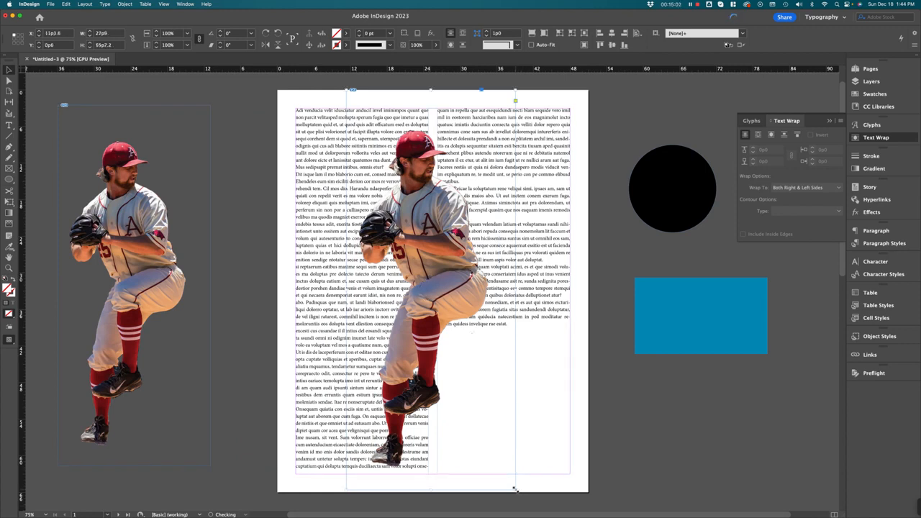
left_click_drag(515, 489, 479, 448)
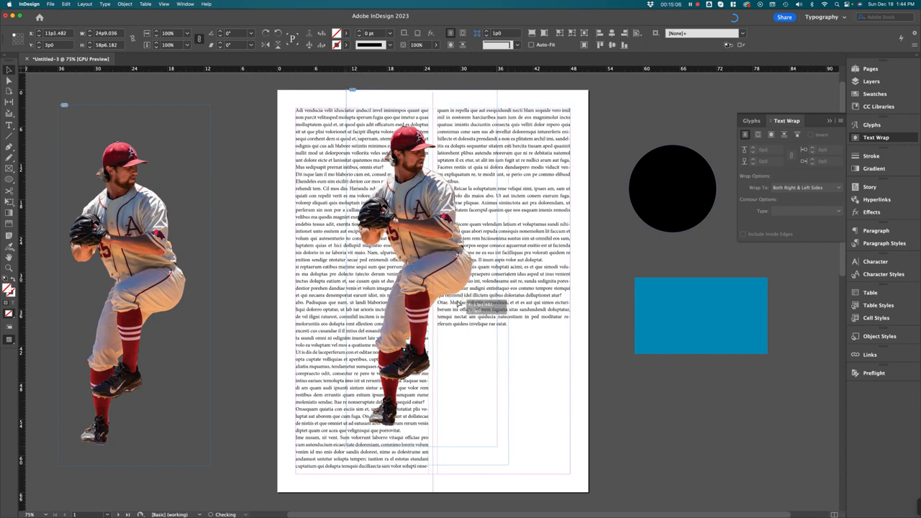
left_click_drag(458, 302, 455, 295)
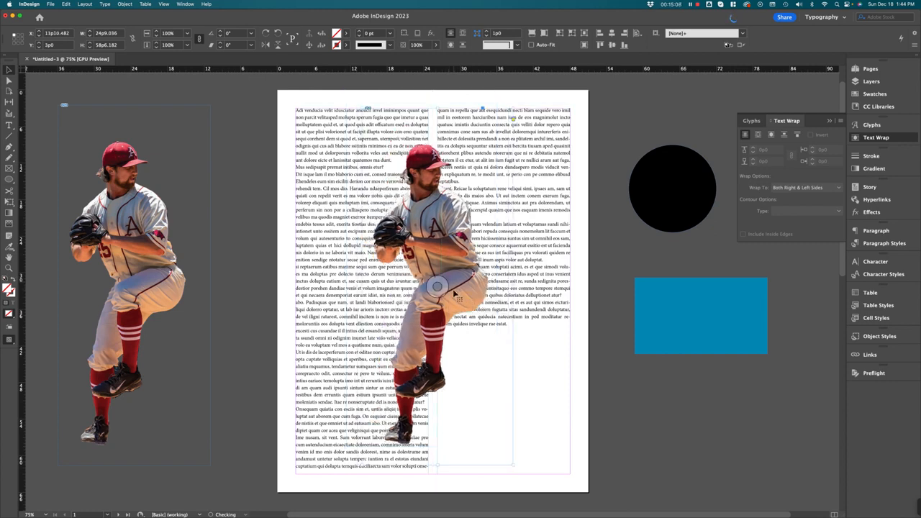
Delete the duplicate pitcher image from the pasteboard beside the page
left_click(136, 285)
key("Delete")
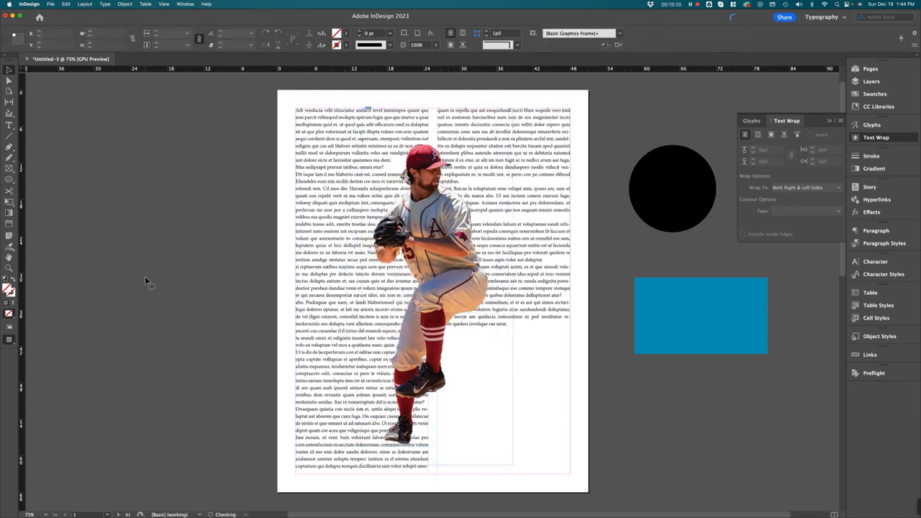
Wrap the text around the pitcher's object shape, using Alpha Channel as the contour type
left_click(435, 221)
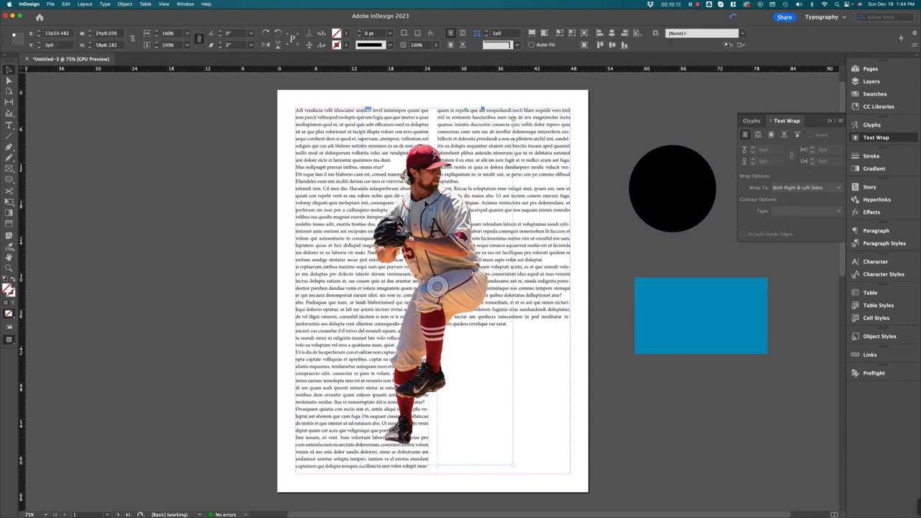
left_click(792, 124)
left_click(882, 139)
left_click(772, 136)
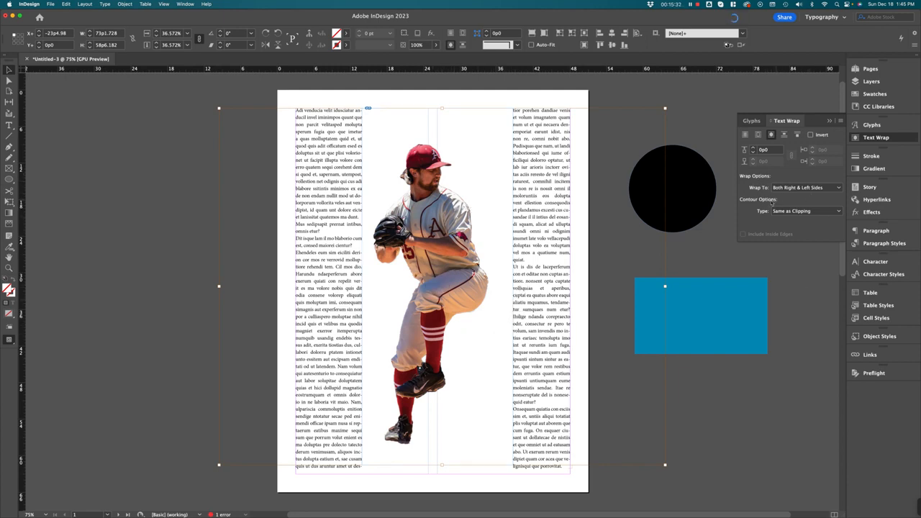
left_click(839, 212)
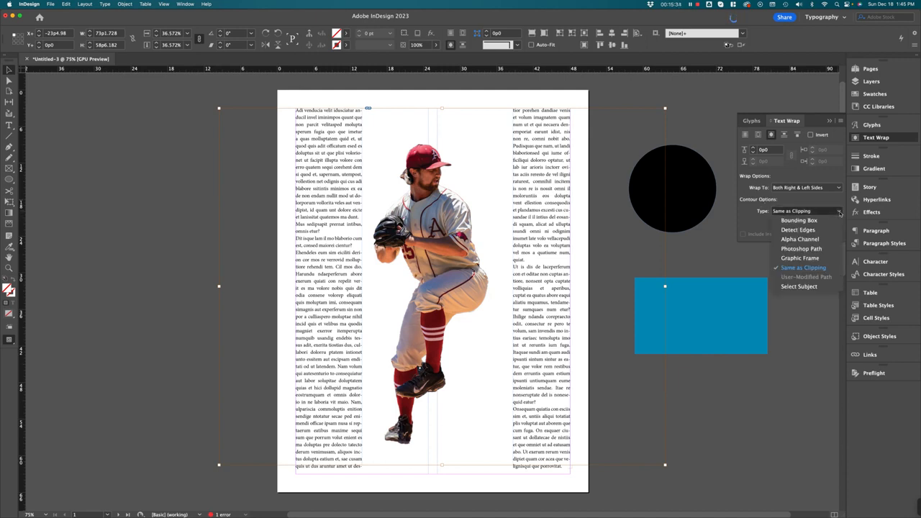
left_click(815, 240)
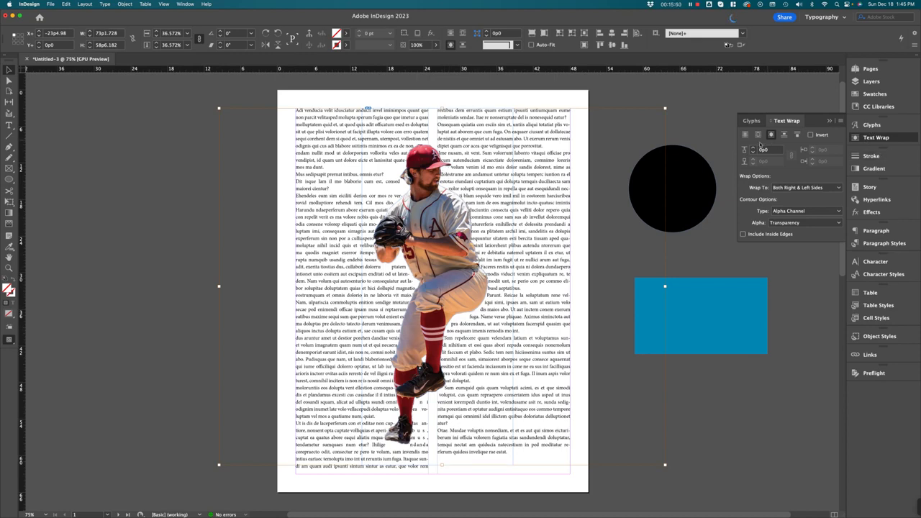
Increase the pitcher's text wrap offset to 1p5 and deselect the image
left_click(753, 149)
left_click(753, 149)
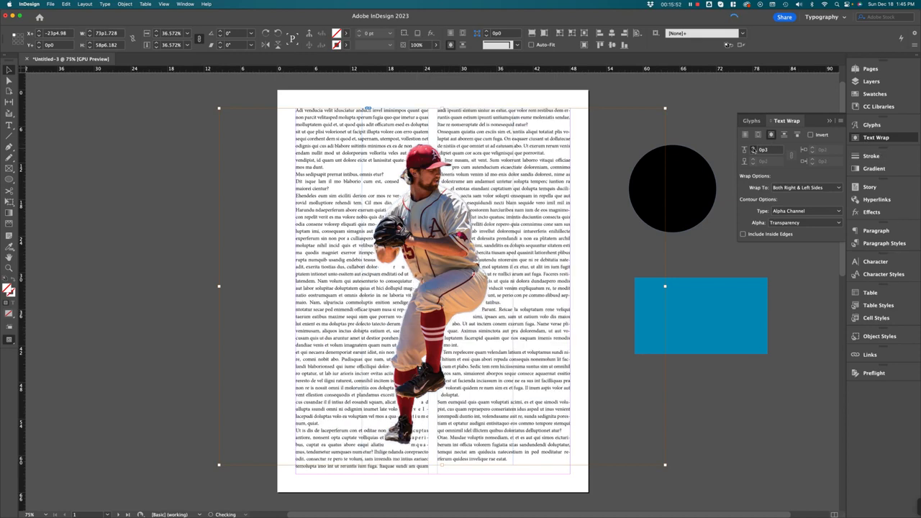
left_click(753, 149)
left_click(753, 149)
left_click(753, 149)
left_click(753, 149)
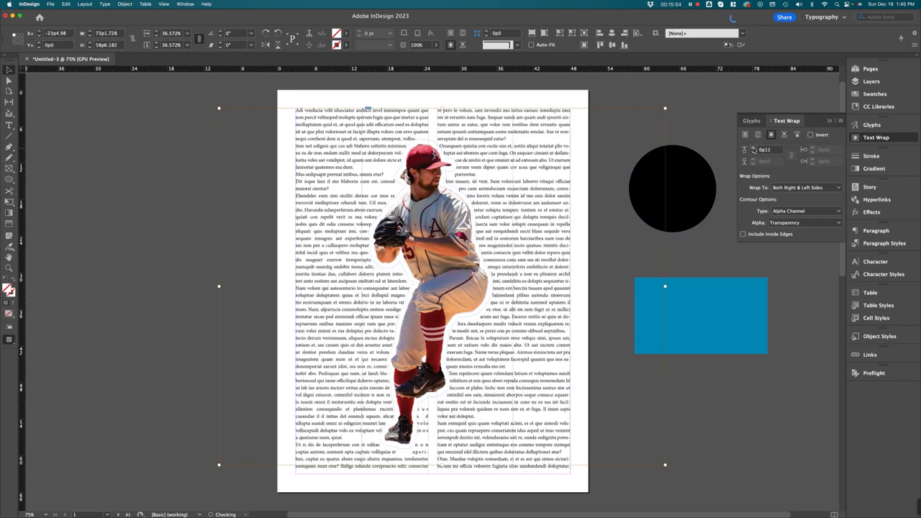
left_click(753, 149)
left_click(753, 149)
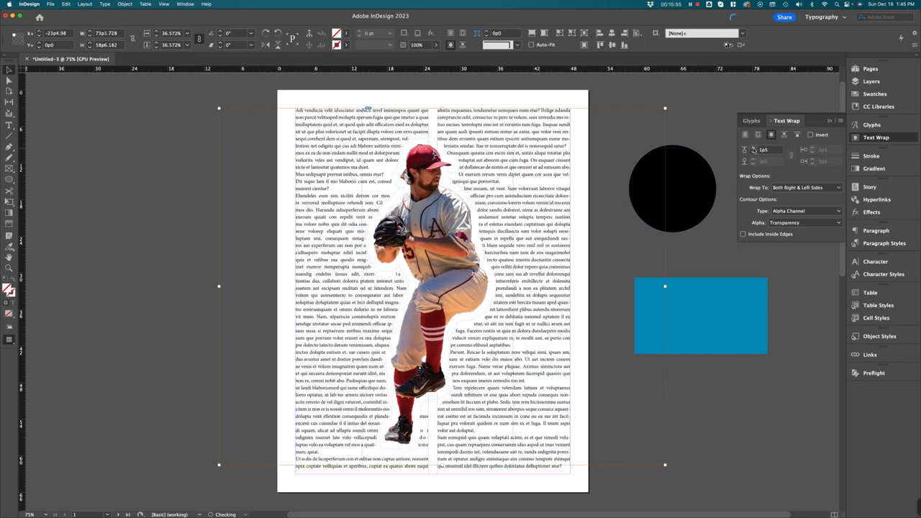
left_click(697, 256)
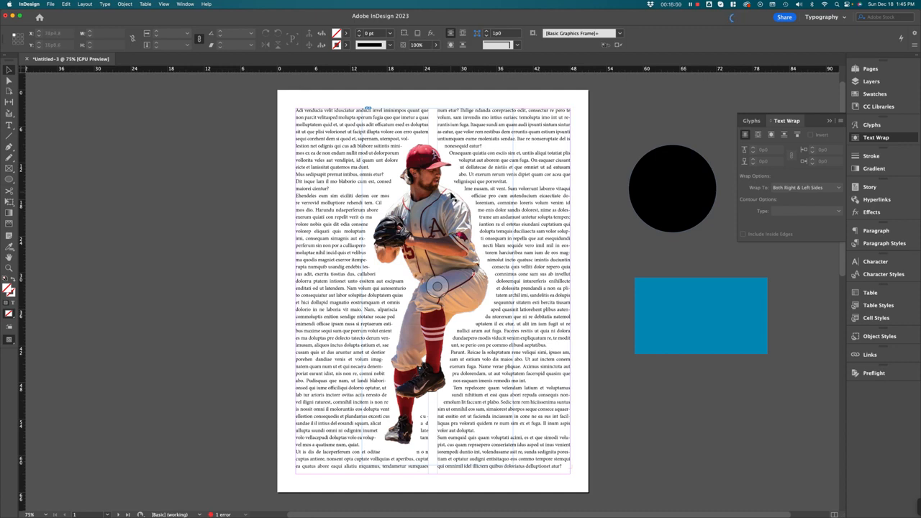
Reselect the pitcher image and examine its contour type and the alpha channels available for the wrap
left_click(447, 228)
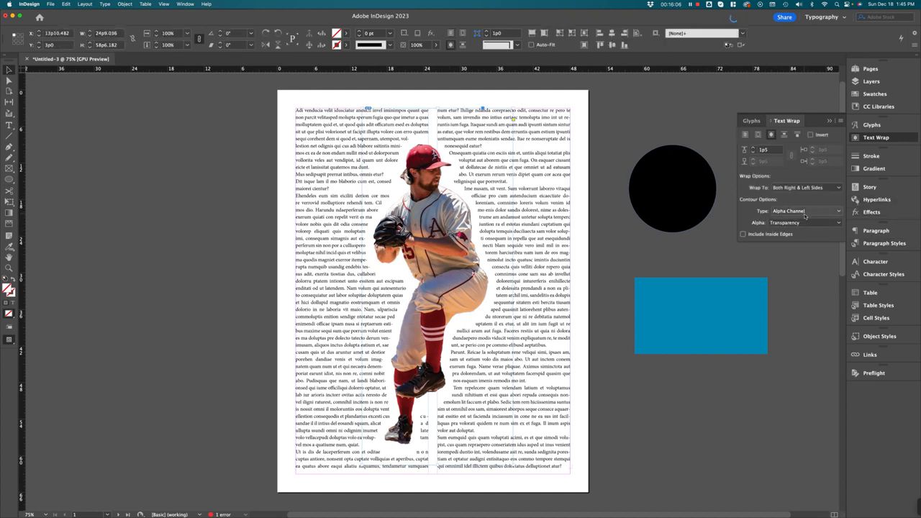
left_click(806, 213)
left_click(791, 238)
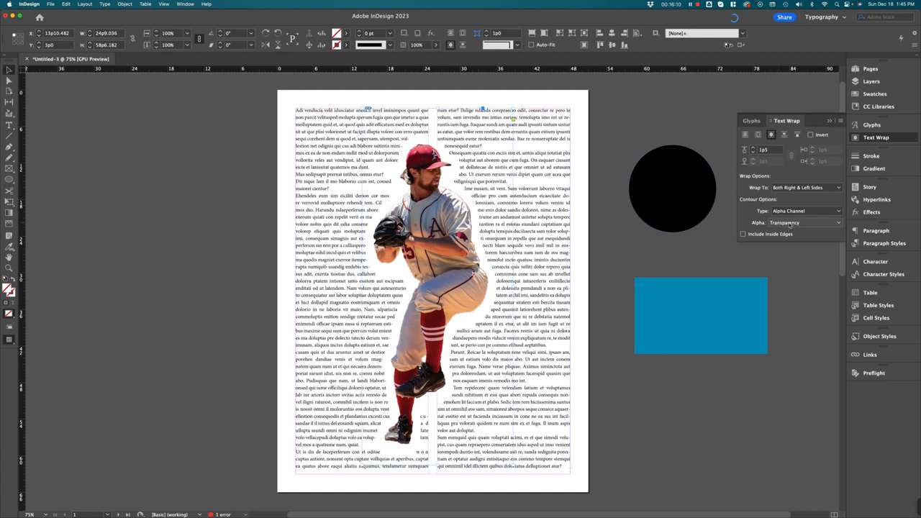
left_click(790, 224)
left_click(790, 231)
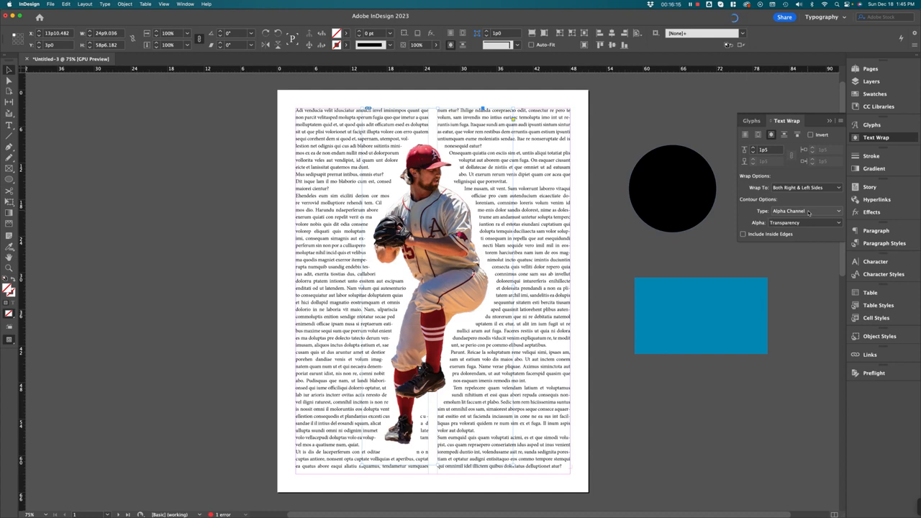
left_click(804, 224)
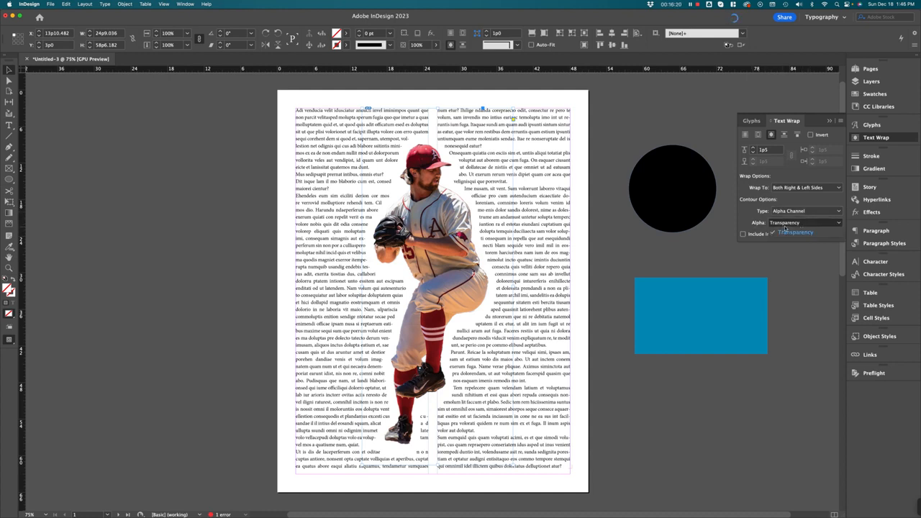
left_click(746, 221)
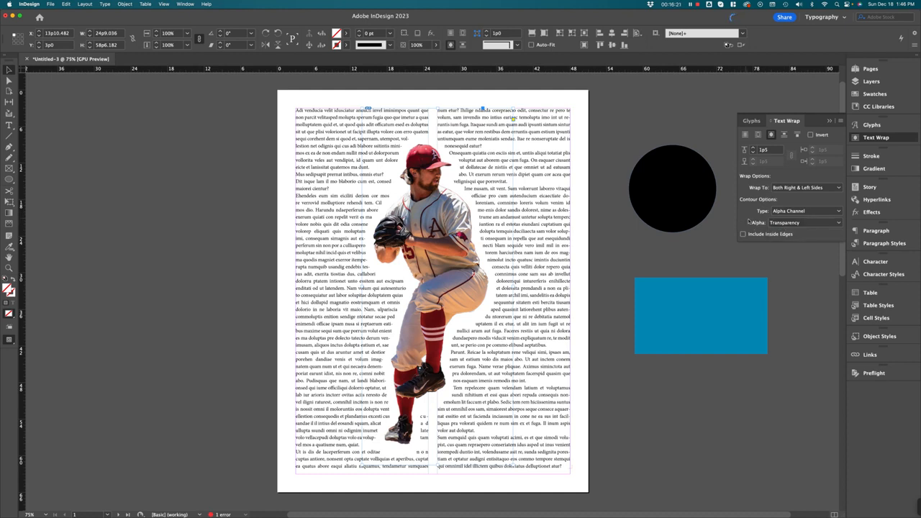
Switch the pitcher's wrap contour type to Photoshop Path with the Pitcher OL path, then deselect the image
left_click(796, 212)
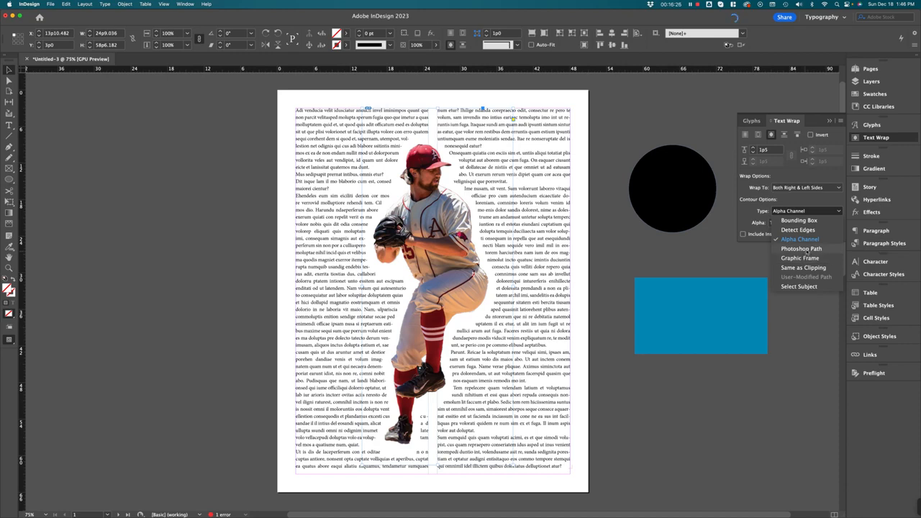
left_click(807, 249)
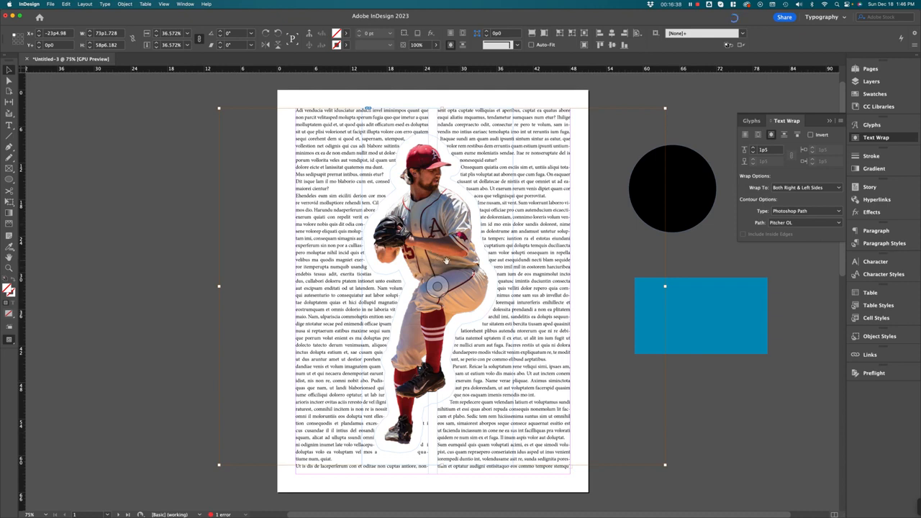
left_click(806, 222)
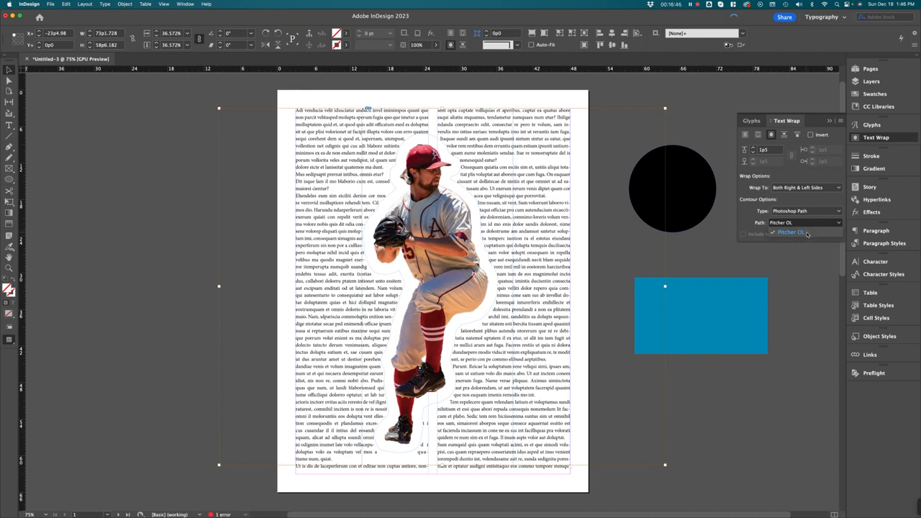
left_click(808, 232)
left_click(810, 274)
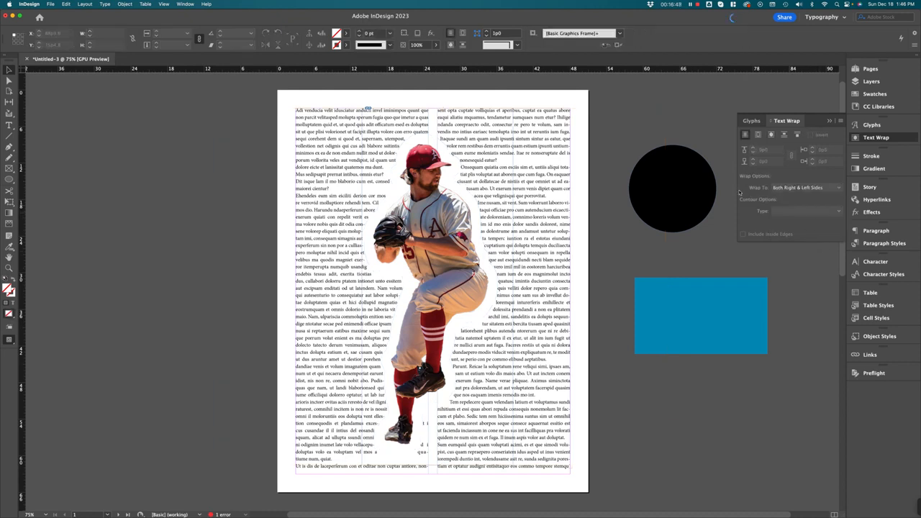
Set the pitcher's wrap contour type back to Alpha Channel and deselect the image
left_click(468, 221)
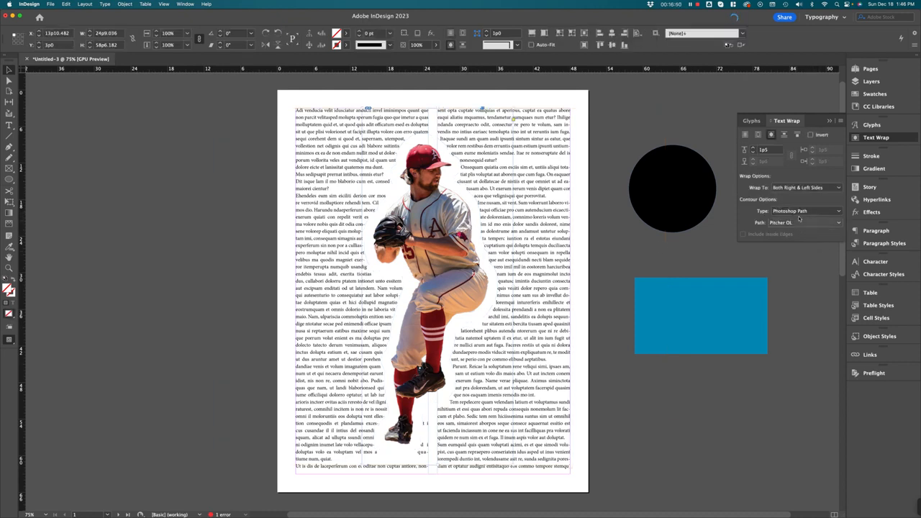
left_click(801, 211)
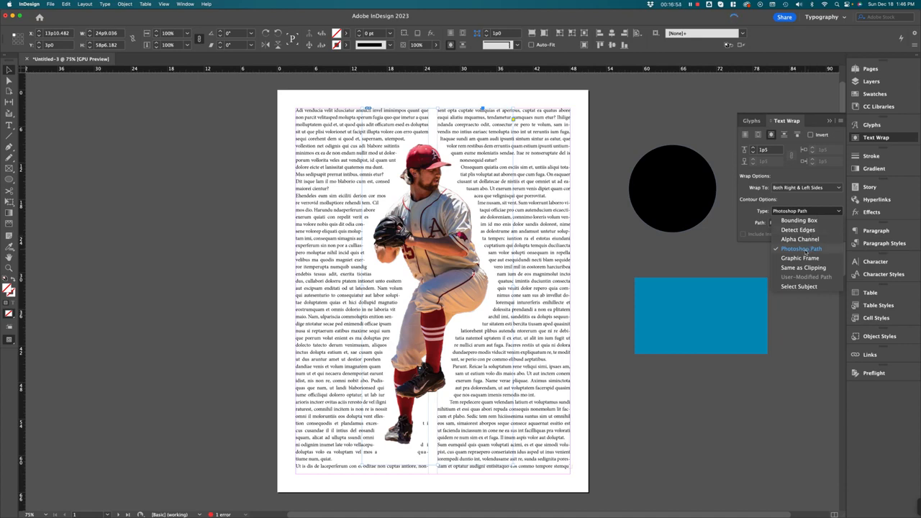
left_click(803, 239)
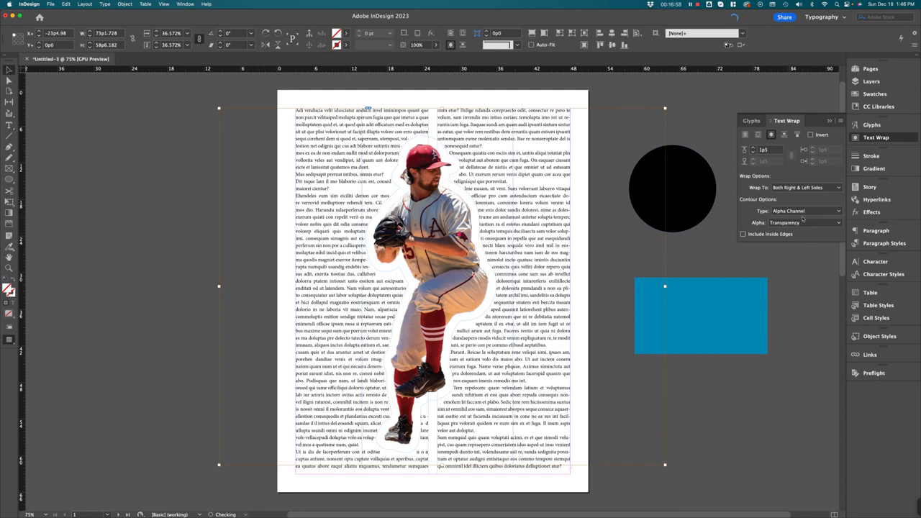
left_click(806, 213)
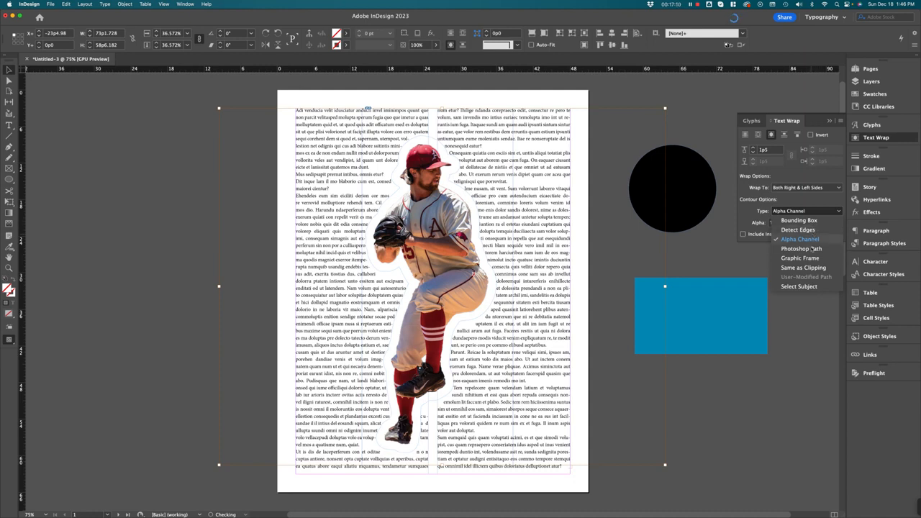
left_click(806, 240)
left_click(697, 261)
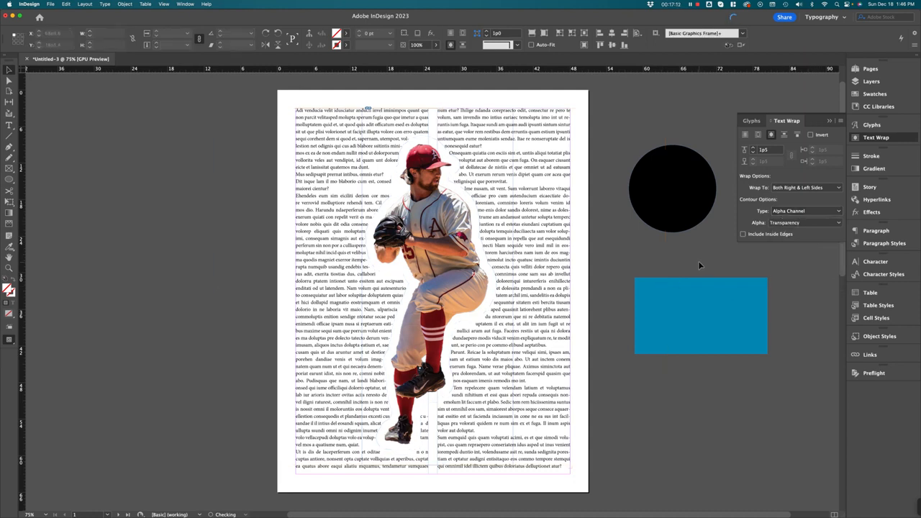
Move the pitcher image to the page's left edge, with its frame at about X -5p8, and deselect it
left_click(473, 288)
left_click_drag(472, 288, 353, 285)
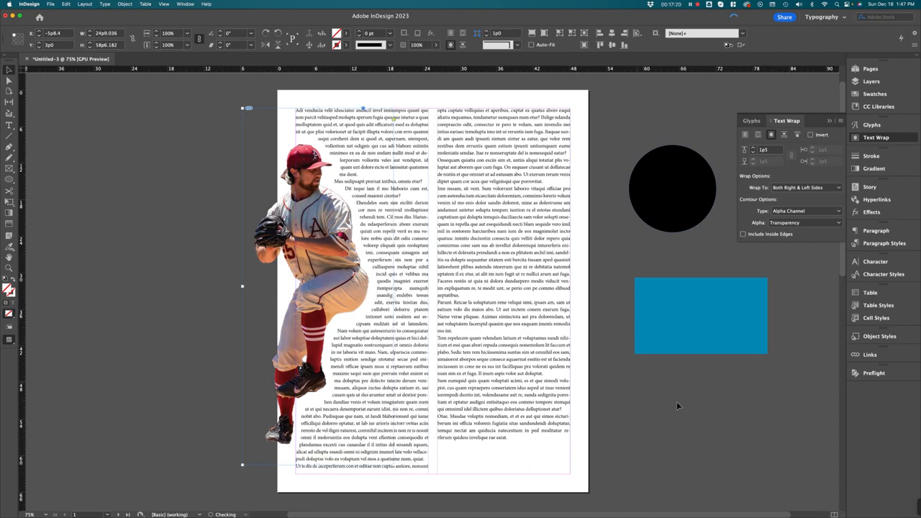
left_click(676, 406)
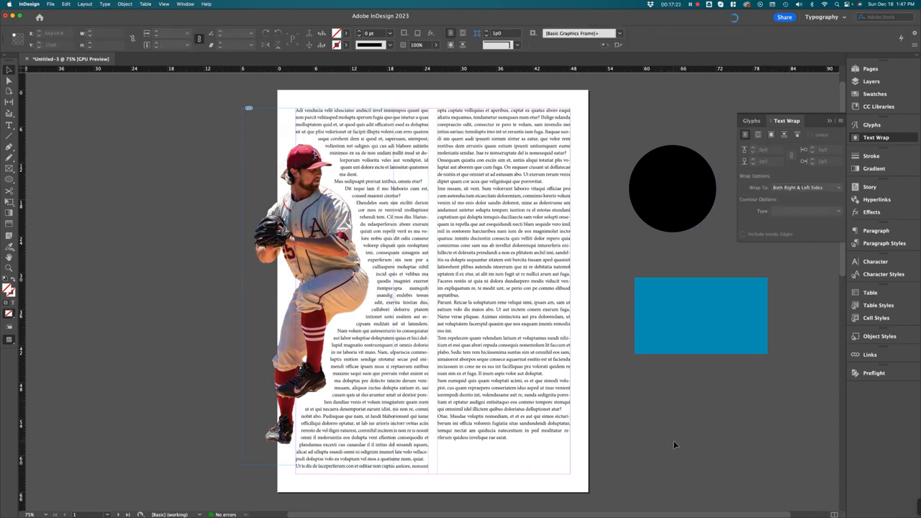
Place ortho-factory.ai from the Illustrator InClass folder without import options, about 22p1 wide, over the right text column's outer edge
left_click_drag(676, 443, 626, 432)
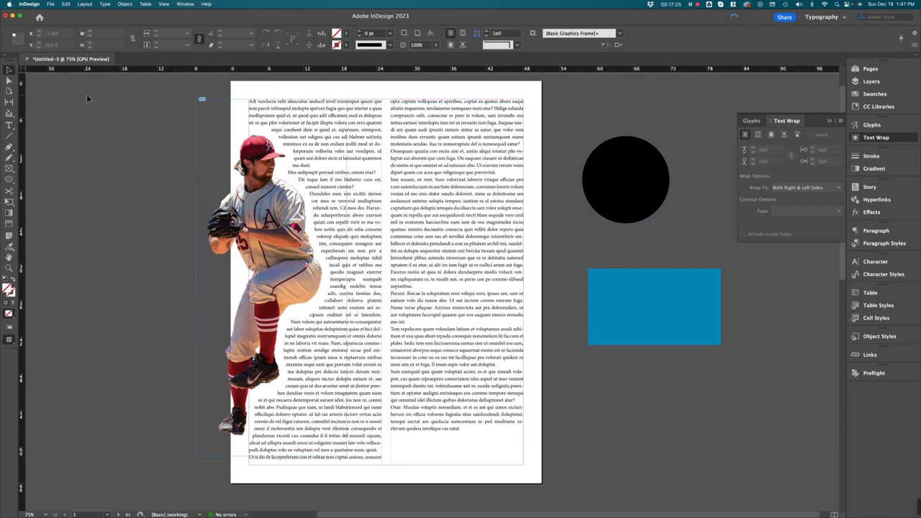
key("super+d")
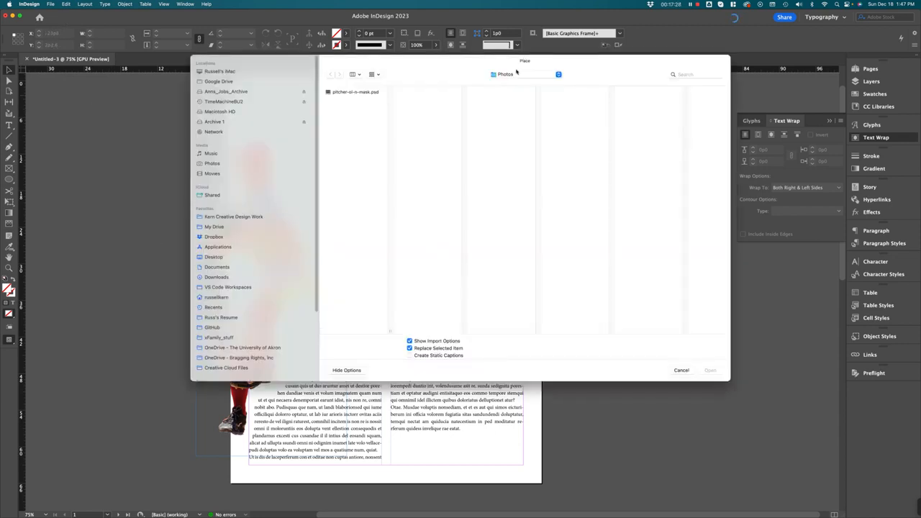
left_click(517, 75)
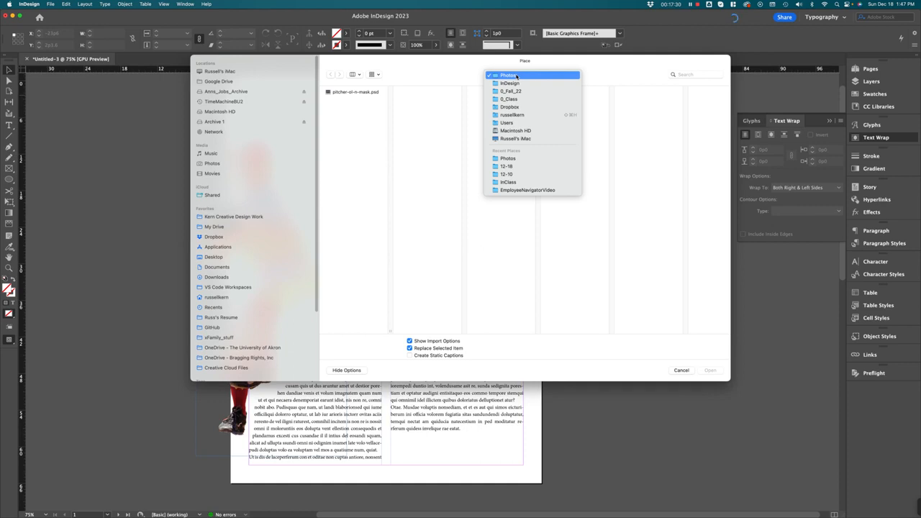
left_click(526, 183)
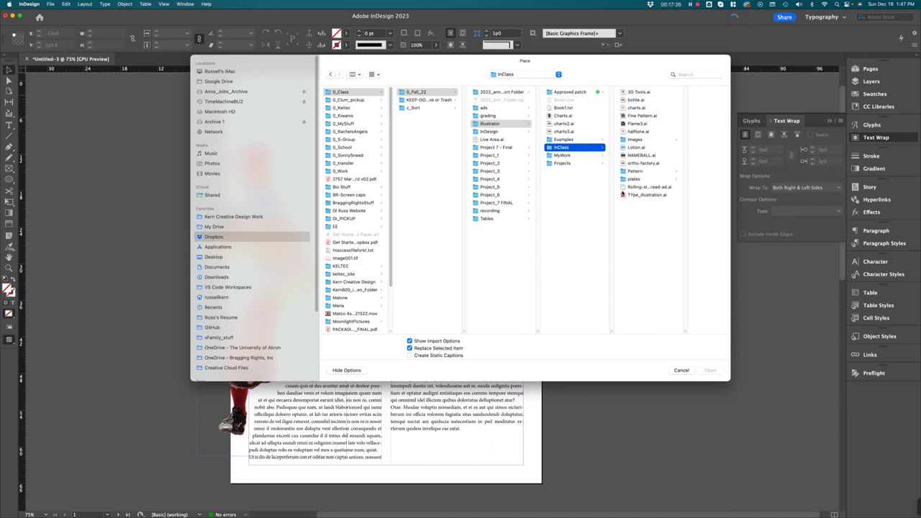
left_click(633, 164)
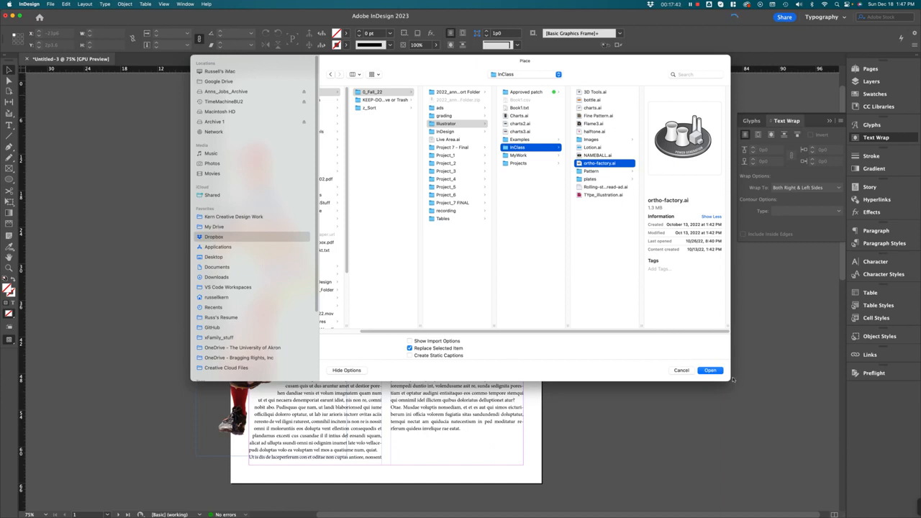
left_click(413, 350)
left_click(709, 371)
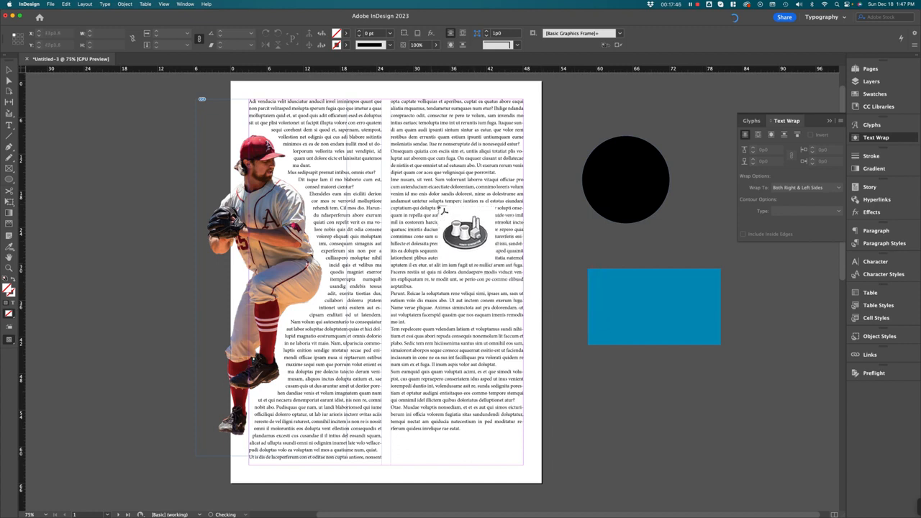
left_click_drag(430, 204, 565, 317)
left_click_drag(514, 288, 506, 280)
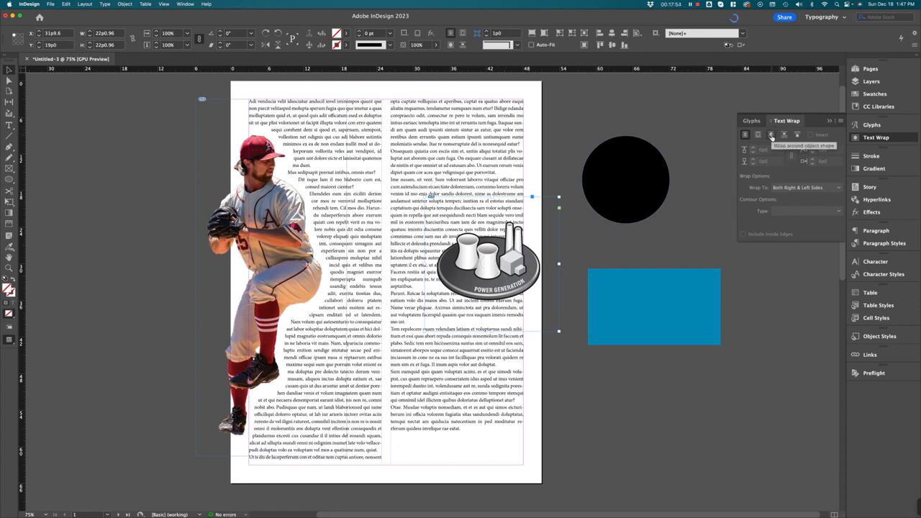
Wrap the text around the factory illustration's object shape, with Detect Edges as the contour type
left_click(771, 135)
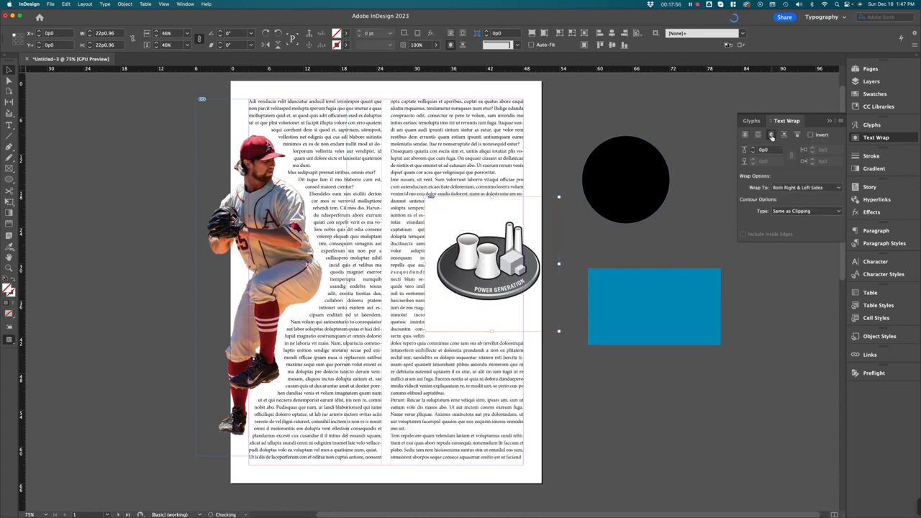
left_click(799, 211)
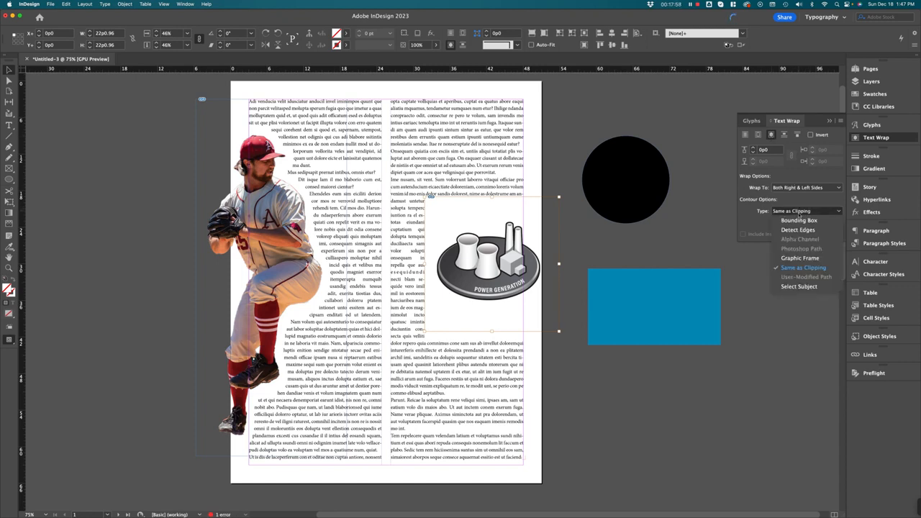
left_click(799, 230)
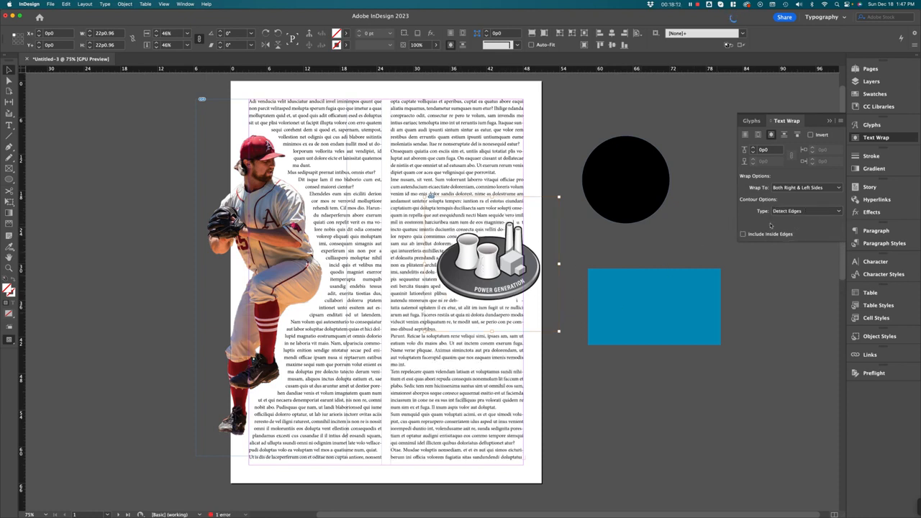
Set the factory illustration's text wrap offset to 0p10 and deselect it
left_click(754, 149)
left_click(754, 149)
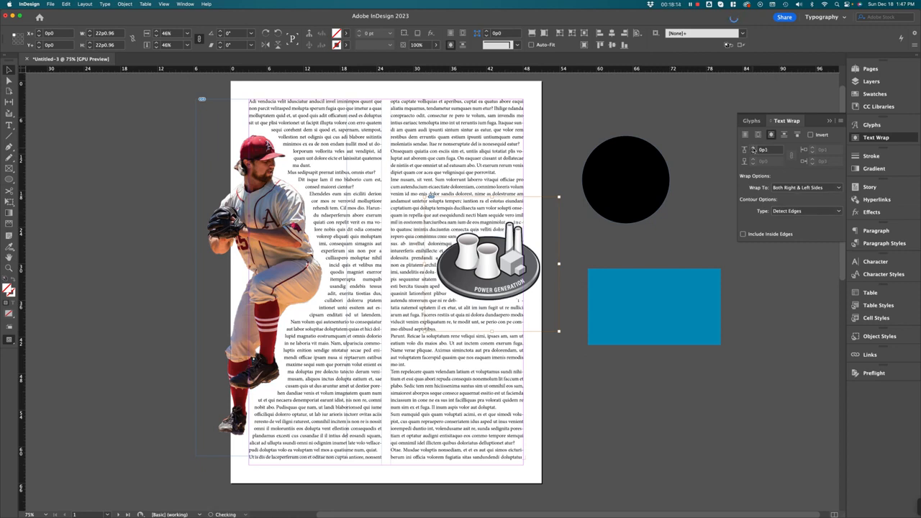
left_click(754, 149)
left_click(754, 150)
left_click(753, 149)
left_click(754, 149)
left_click(754, 149)
left_click(754, 149)
left_click(754, 149)
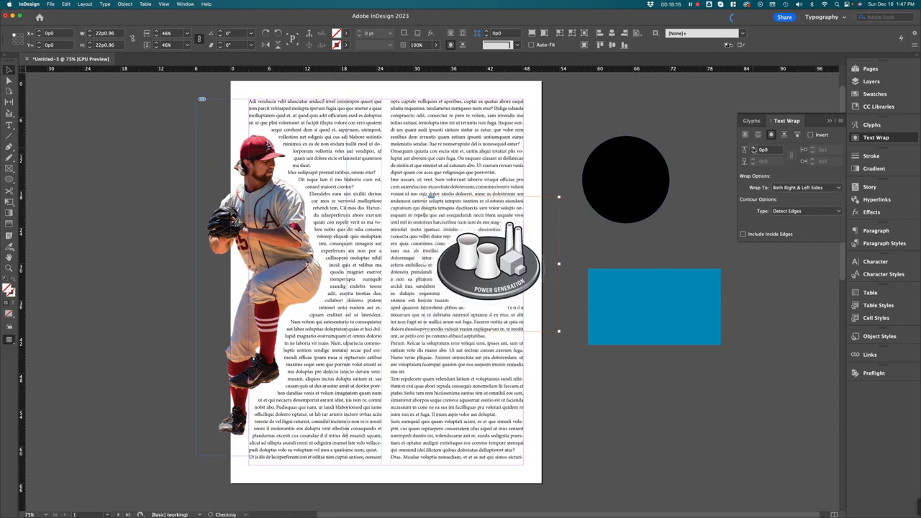
left_click(753, 149)
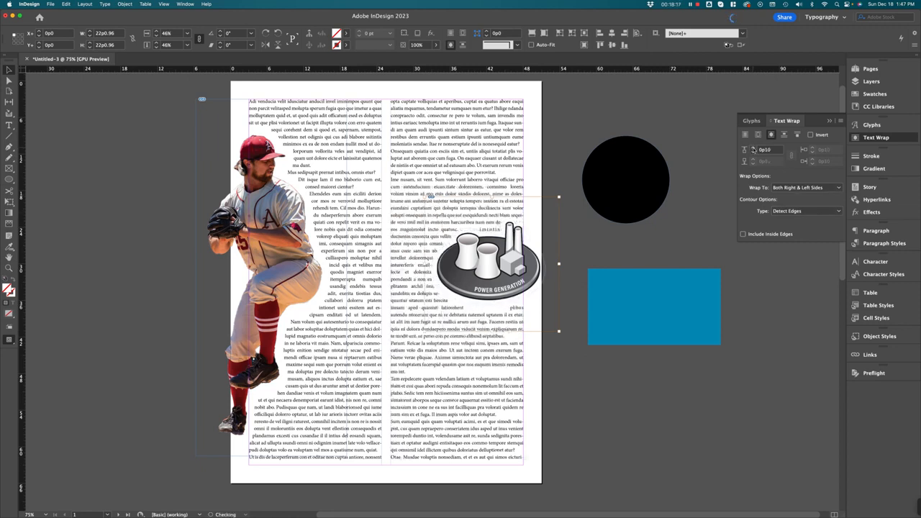
left_click(585, 249)
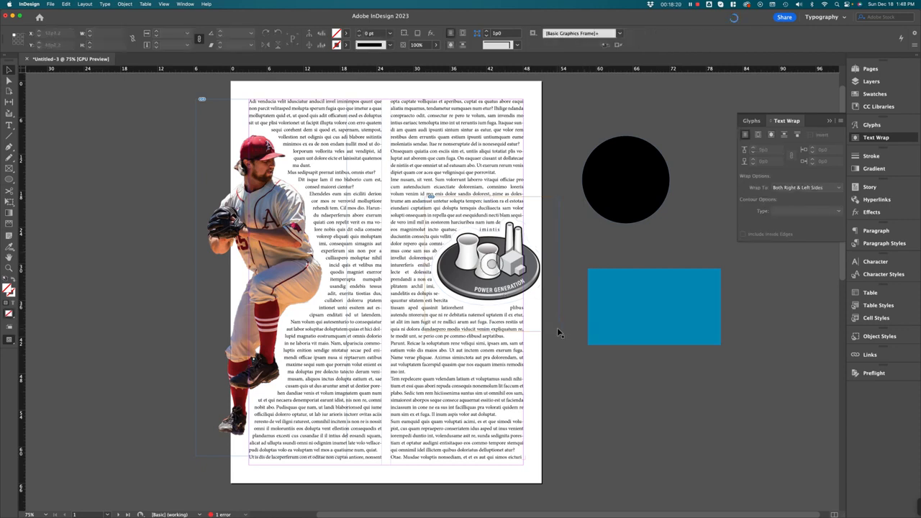
Switch to preview mode and move the factory illustration partly past the page's right edge, to about X 33p5, Y 13p2
key("w")
left_click(612, 347)
left_click_drag(516, 286, 524, 288)
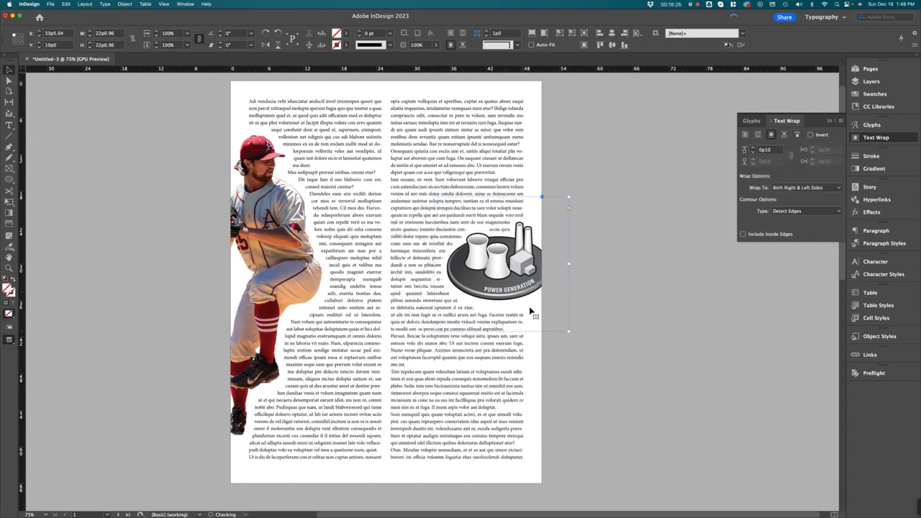
left_click(607, 333)
left_click_drag(506, 288, 506, 346)
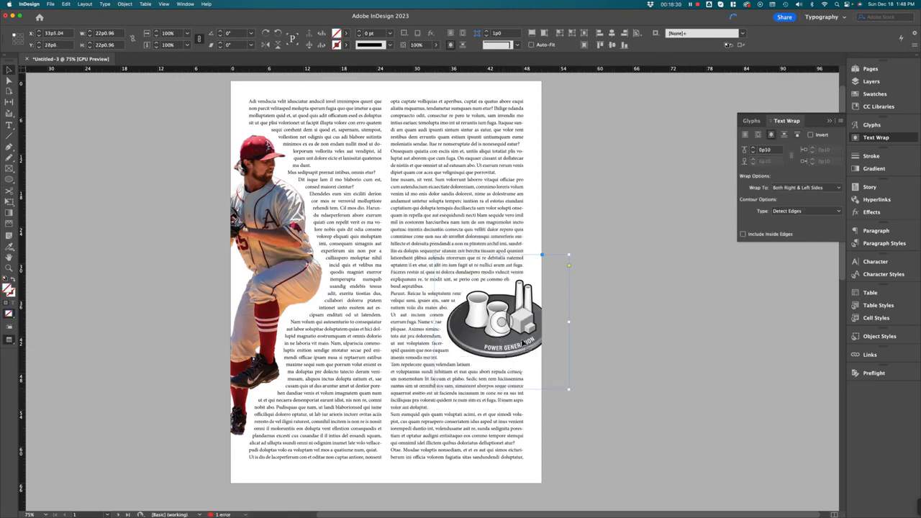
left_click_drag(541, 284, 541, 191)
left_click(601, 295)
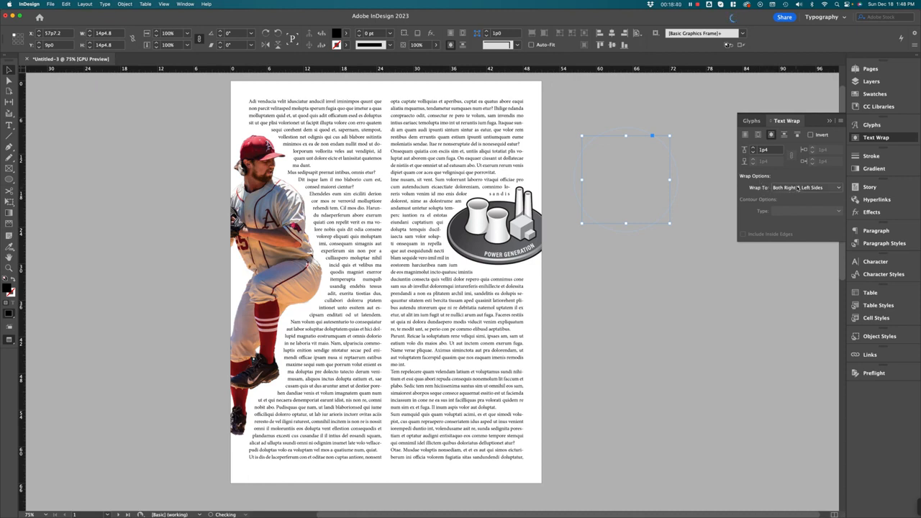
Examine the Wrap To choices available for the circle beside the page, leaving Both Right & Left Sides in use
left_click(798, 188)
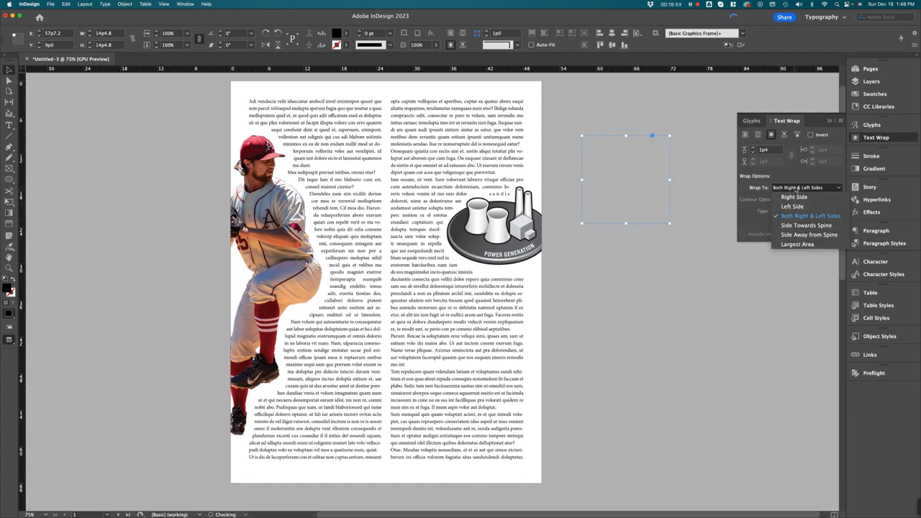
left_click(796, 188)
left_click(797, 187)
left_click(811, 187)
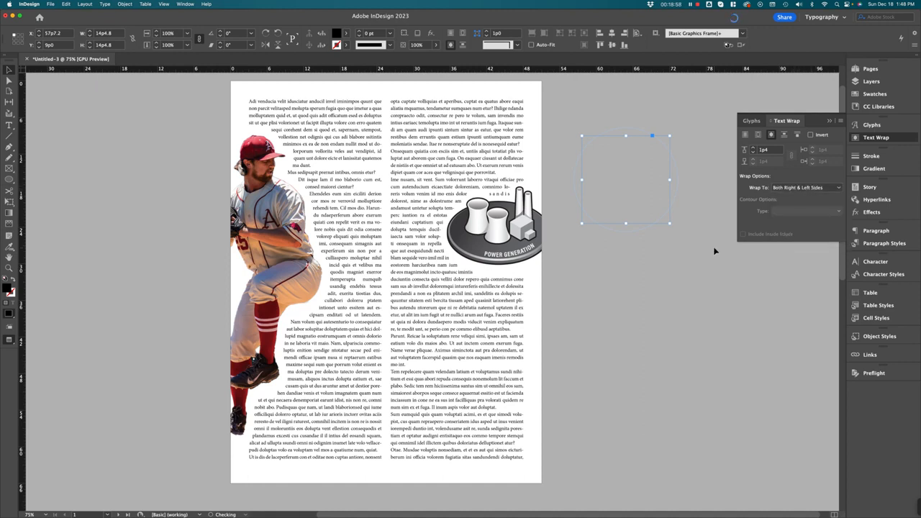
left_click(703, 346)
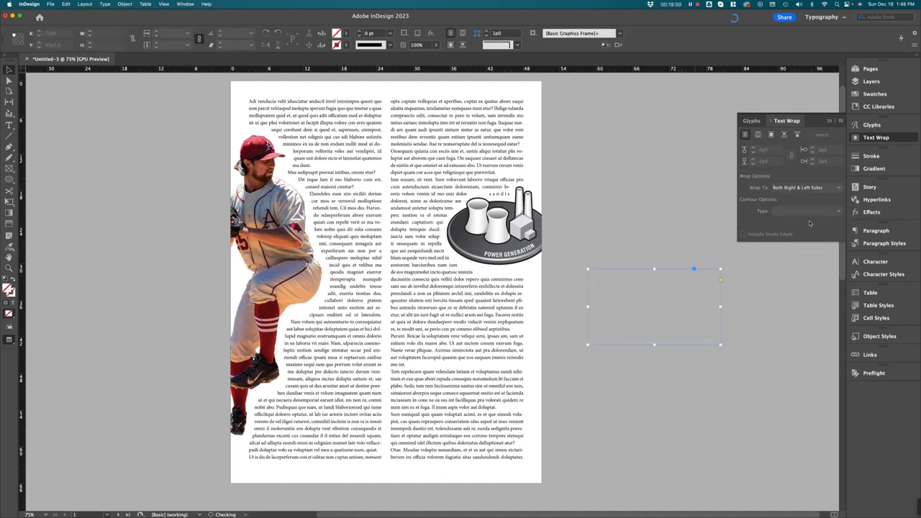
key("Delete")
left_click_drag(688, 391, 591, 393)
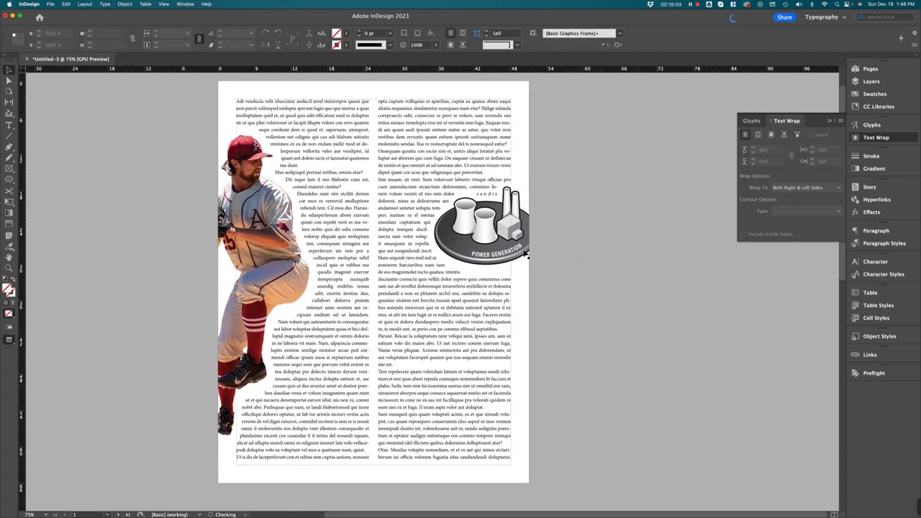
Move the factory illustration up the right column to about the height of the pitcher's head and deselect it
left_click(461, 278)
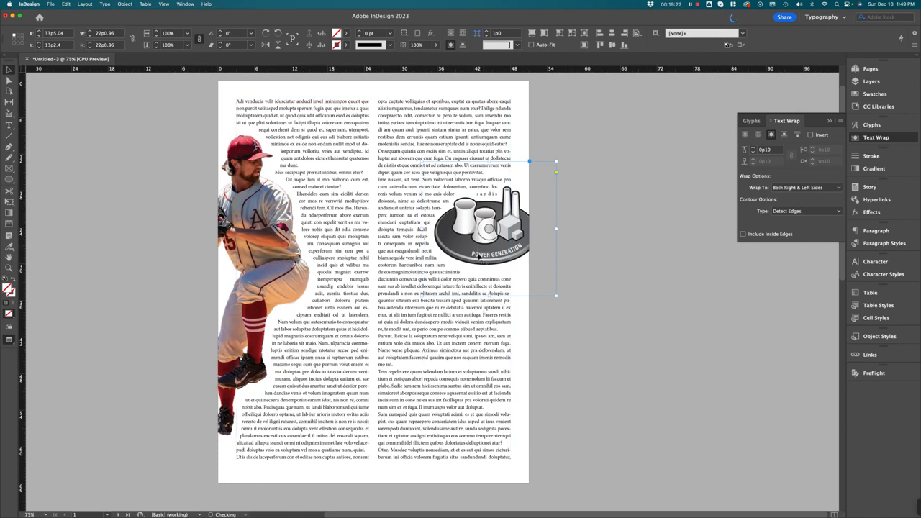
left_click_drag(482, 252, 489, 198)
left_click(675, 346)
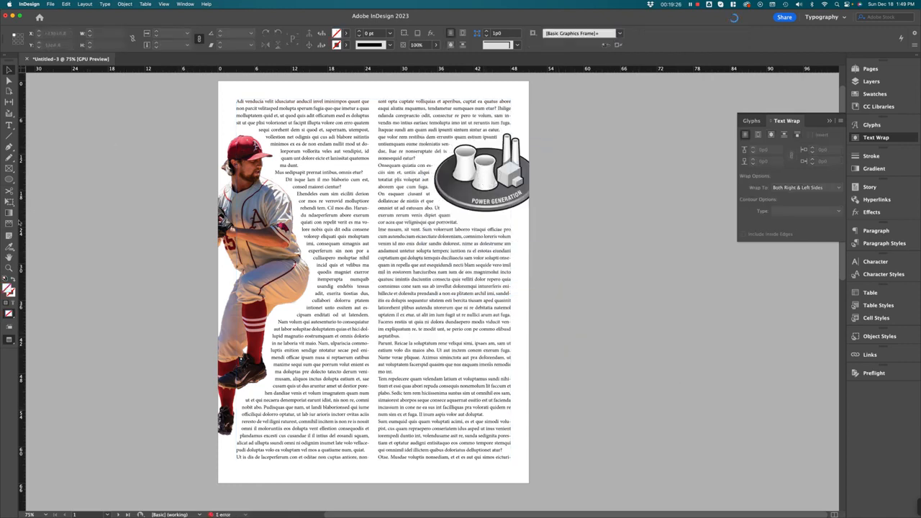
Draw a circle about 13p5 across in the lower part of the right column and wrap the text around its shape
left_click(10, 180)
left_click_drag(473, 329, 513, 372)
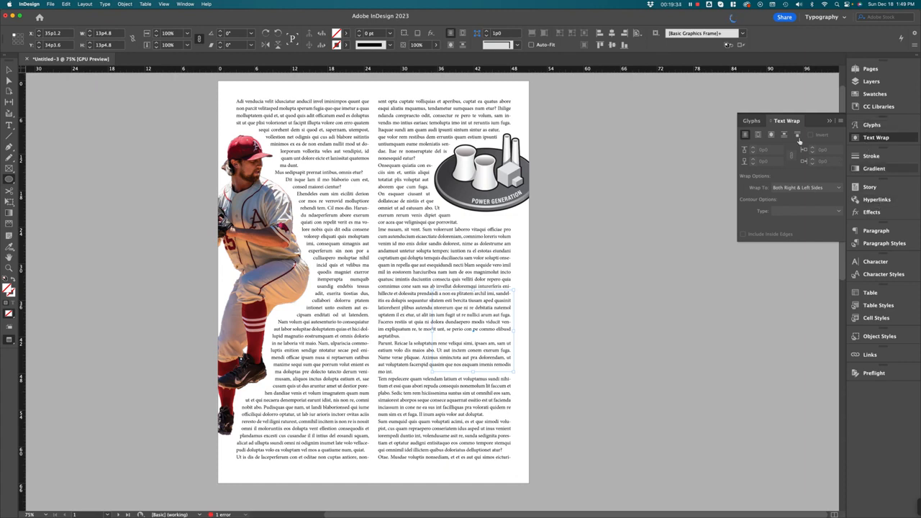
left_click(772, 135)
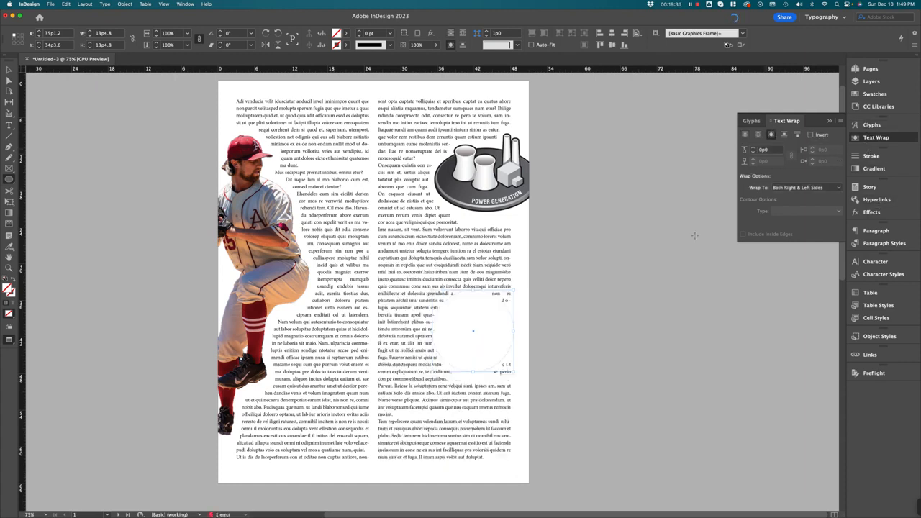
Fill the new circle with the Black swatch and set its text wrap offset to 0p10
left_click(874, 94)
left_click(728, 123)
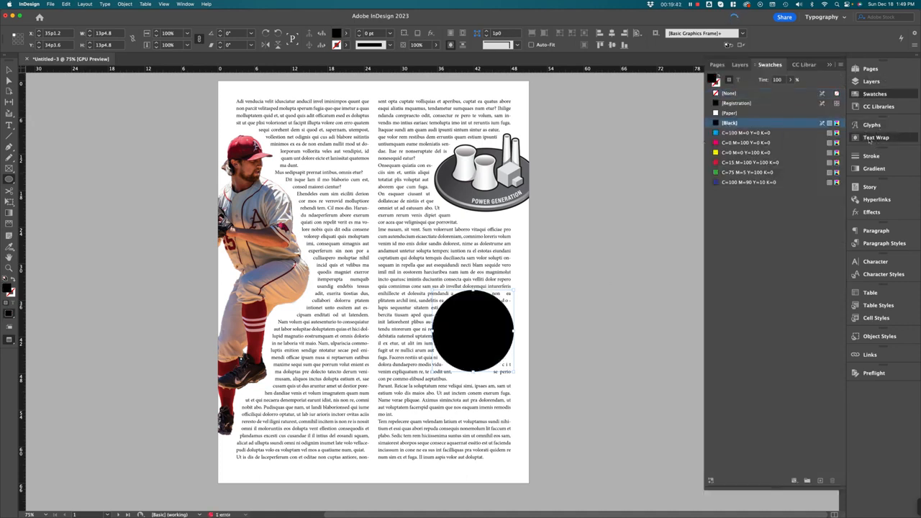
left_click(875, 138)
left_click(754, 149)
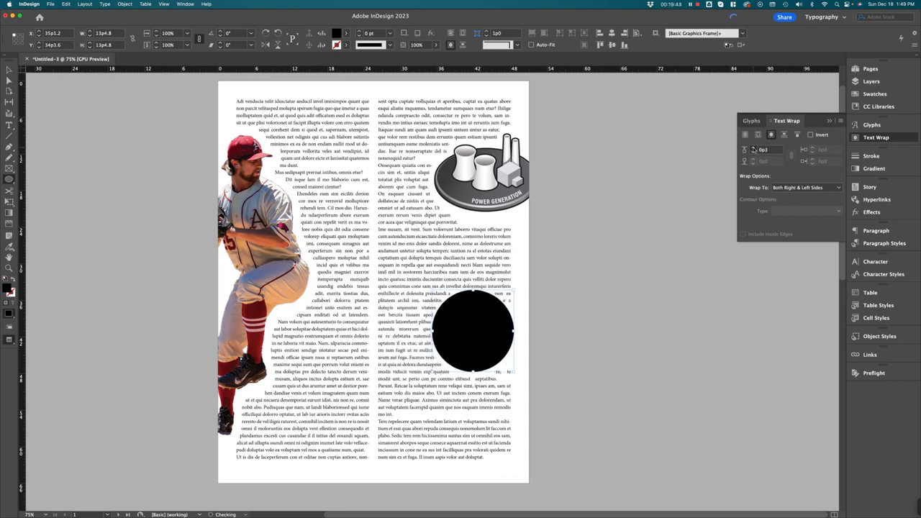
left_click(754, 149)
left_click(754, 149)
left_click(754, 149)
left_click(754, 149)
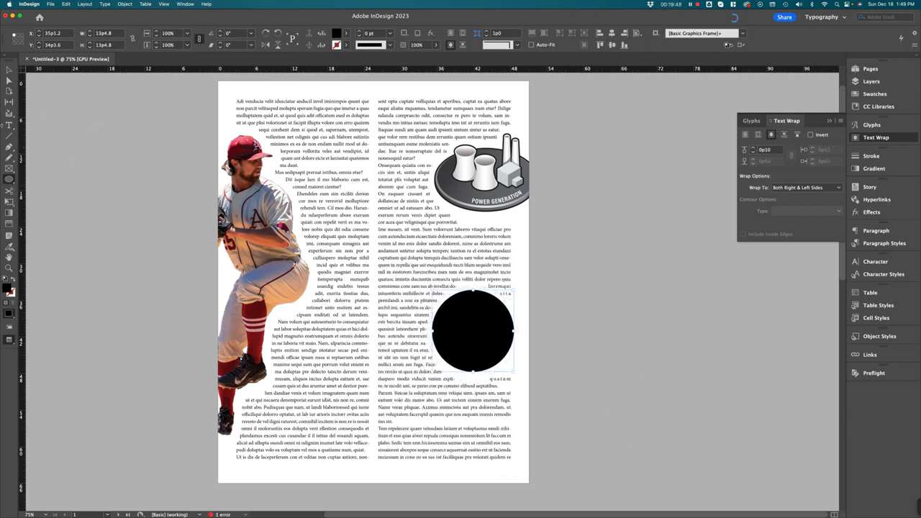
Return to normal view and add an 11p1.2 wide text frame beside the page reading "Suppose we want a pull quote"
left_click(9, 126)
key("w")
left_click_drag(537, 367, 602, 430)
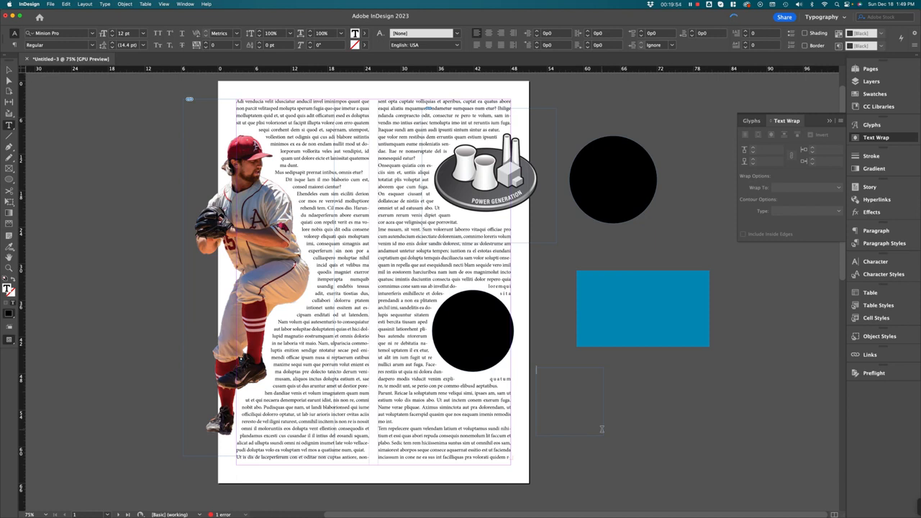
type("Suppose we want a pull quote")
key("Escape")
Center-align the whole pull quote paragraph horizontally in its frame
double_click(566, 370)
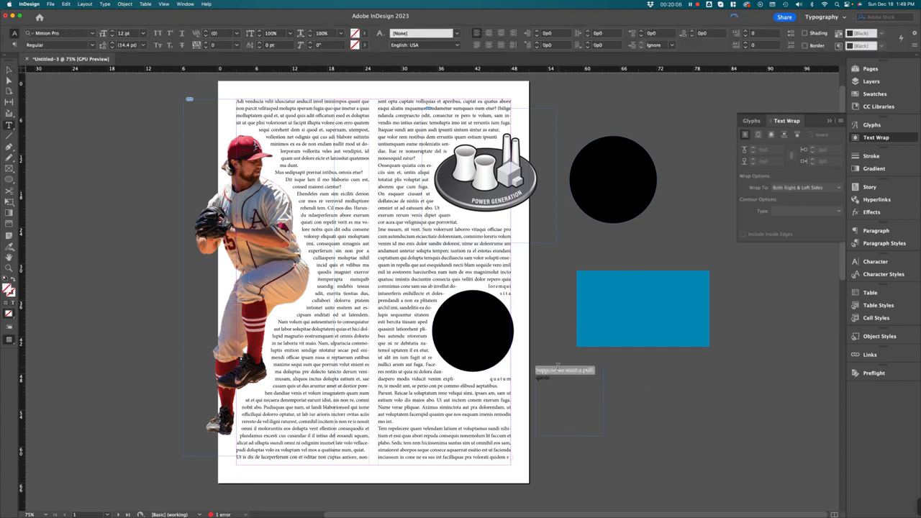
triple_click(566, 370)
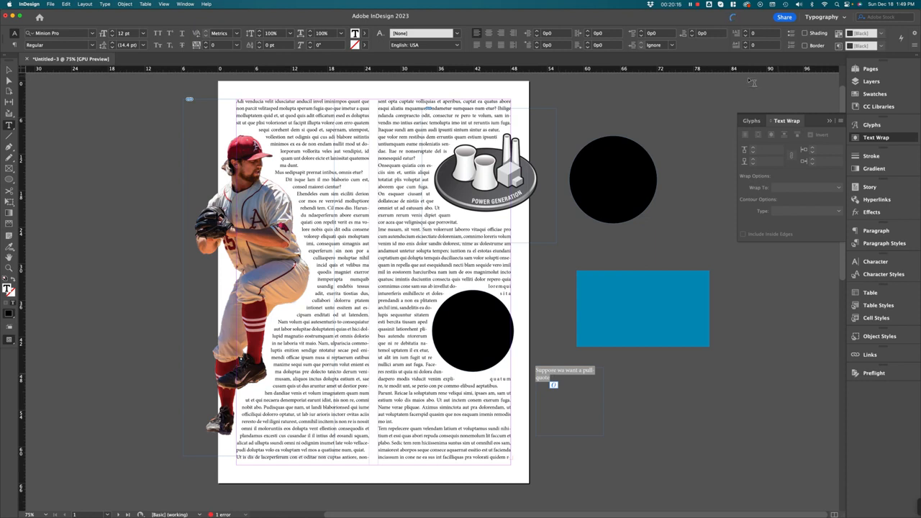
key("super+shift+c")
Set the pull quote frame's vertical justification to Center in the Text Frame Options
right_click(578, 416)
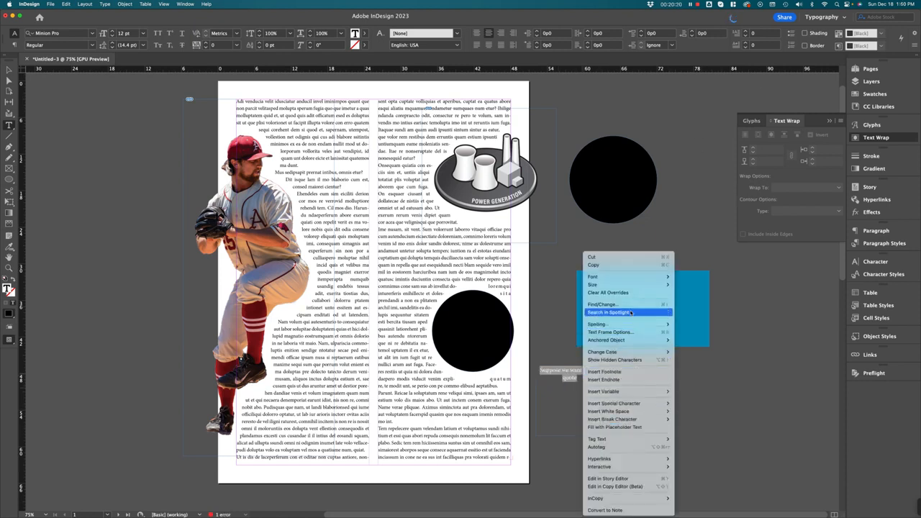
left_click(633, 332)
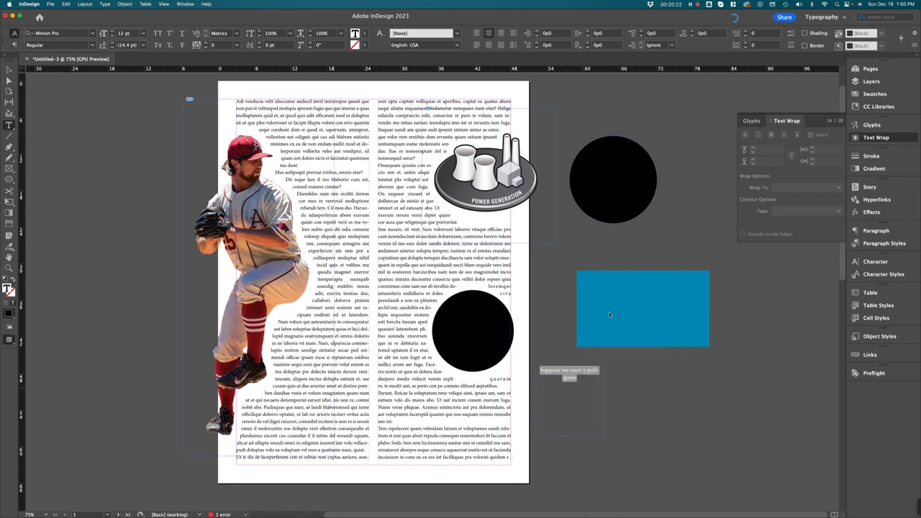
left_click(681, 295)
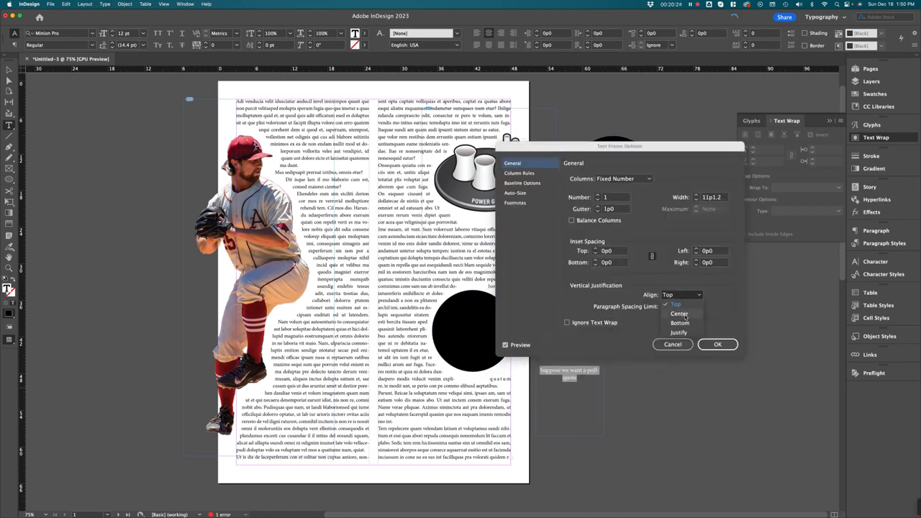
left_click(680, 306)
left_click(718, 345)
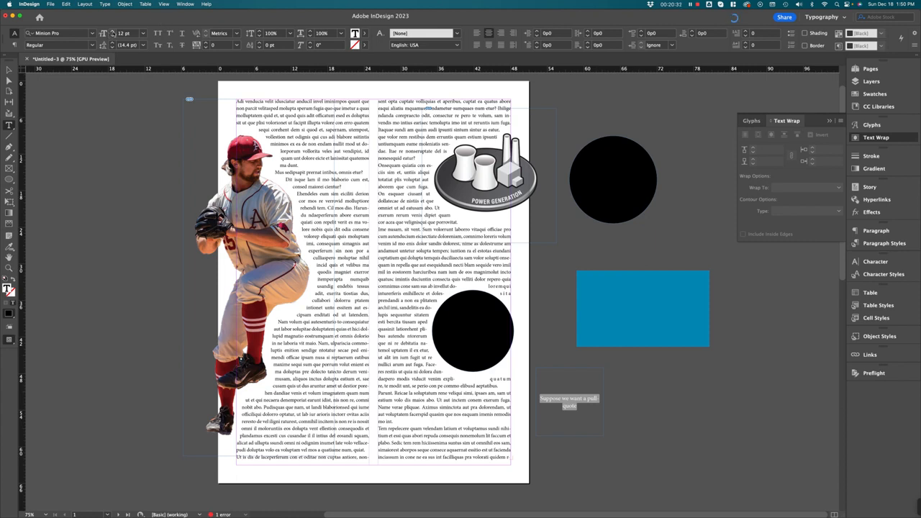
Increase the font size of the selected pull quote text to 21 pt
left_click(112, 31)
left_click(112, 31)
left_click(113, 31)
left_click(112, 31)
left_click(112, 31)
left_click(112, 31)
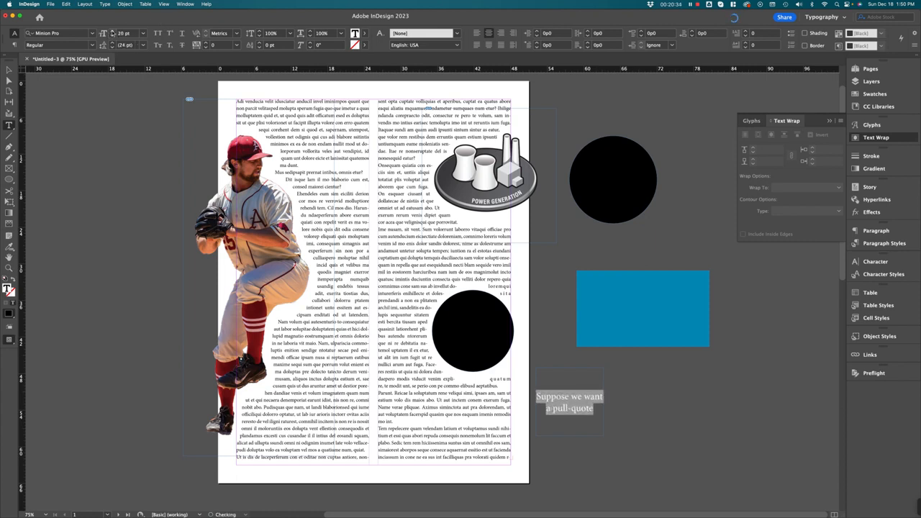
left_click(113, 31)
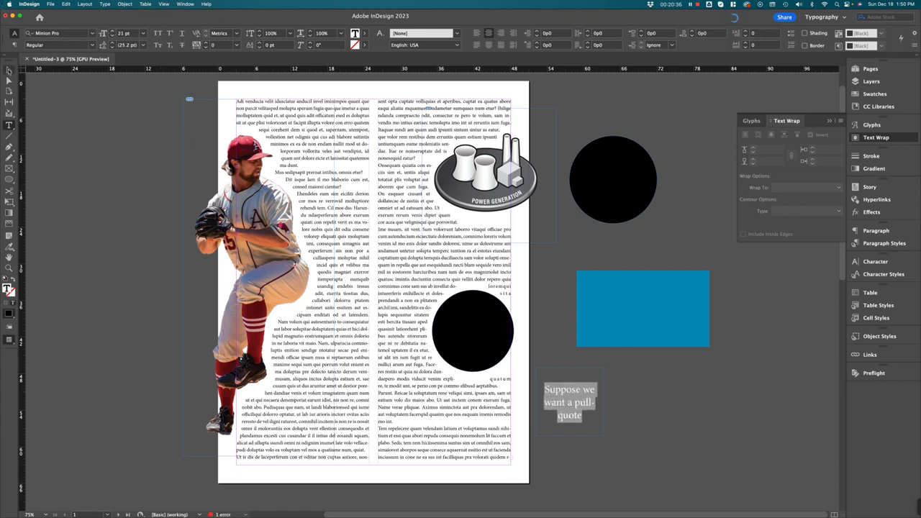
Color the pull quote frame's text with the Paper swatch and move the frame onto the black circle on the page
left_click(9, 69)
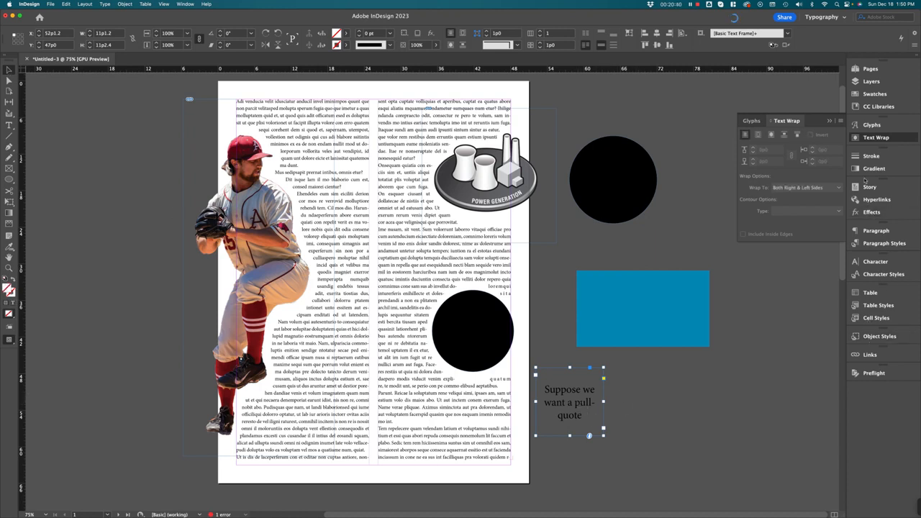
left_click(862, 95)
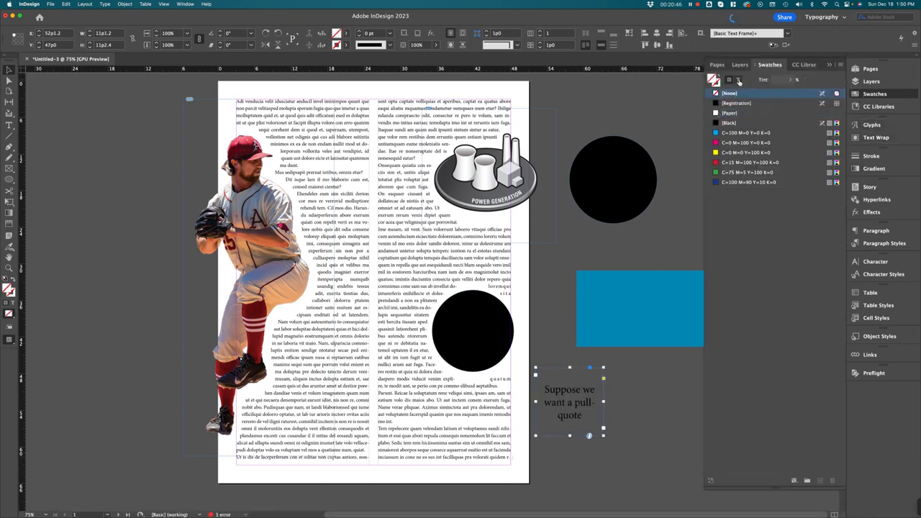
left_click(739, 80)
left_click(727, 113)
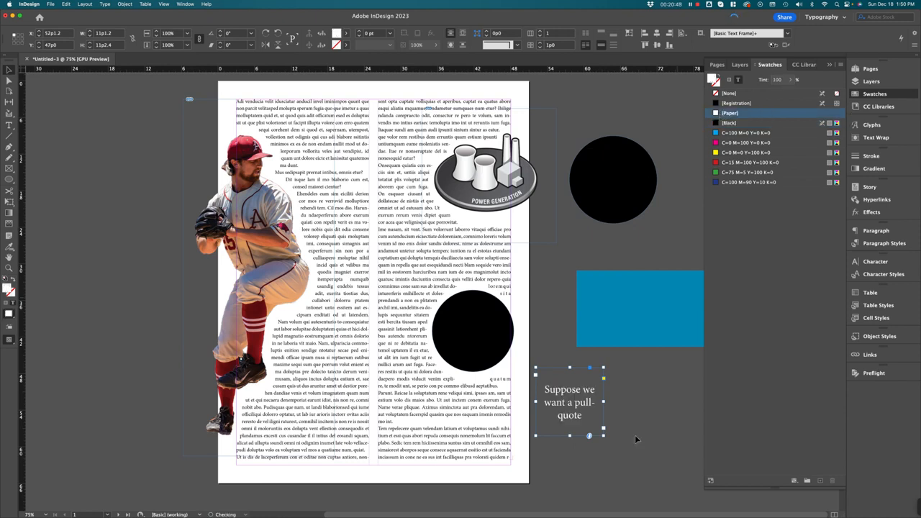
left_click_drag(579, 405, 478, 338)
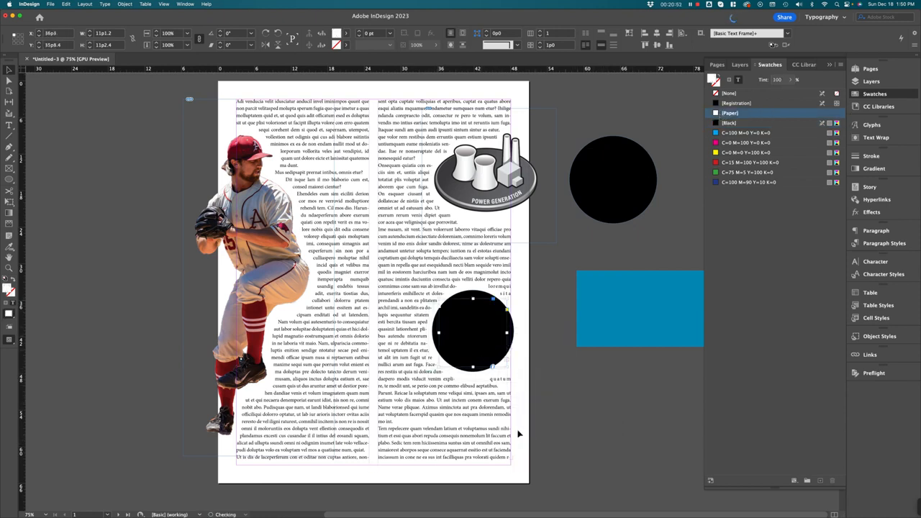
mouse_move(562, 512)
right_click(464, 325)
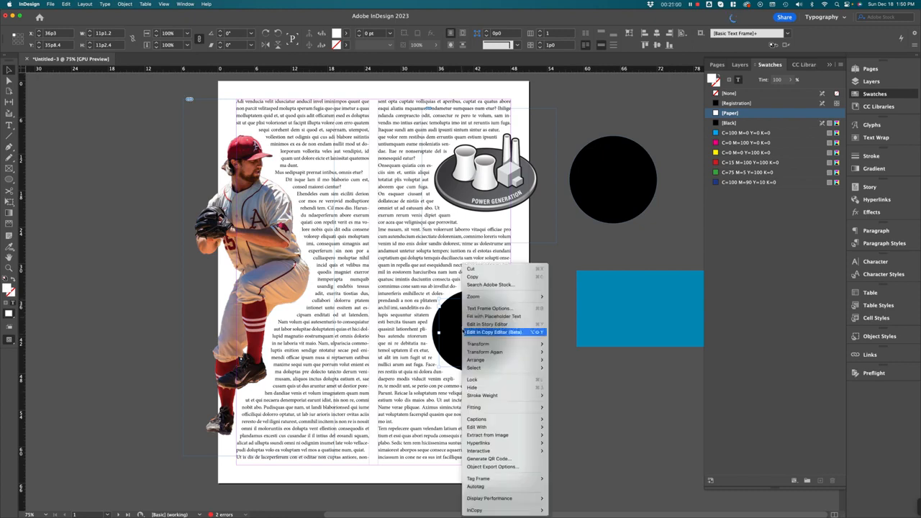
left_click(466, 332)
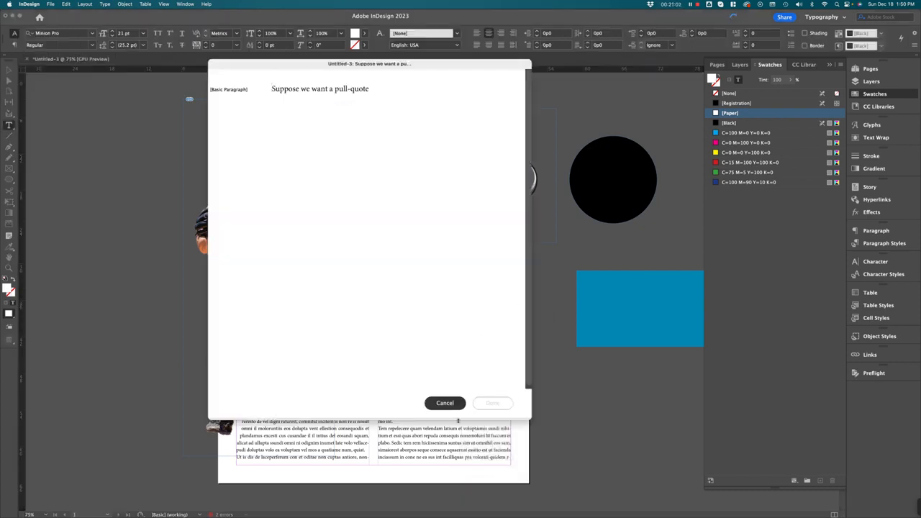
left_click(455, 404)
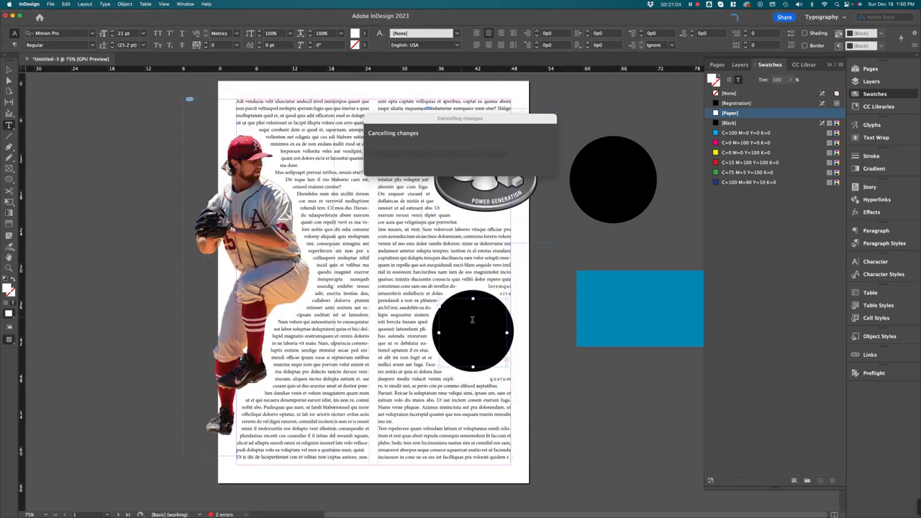
Enable Ignore Text Wrap in the pull quote frame's Text Frame Options and leave the frame selected as an object
right_click(467, 334)
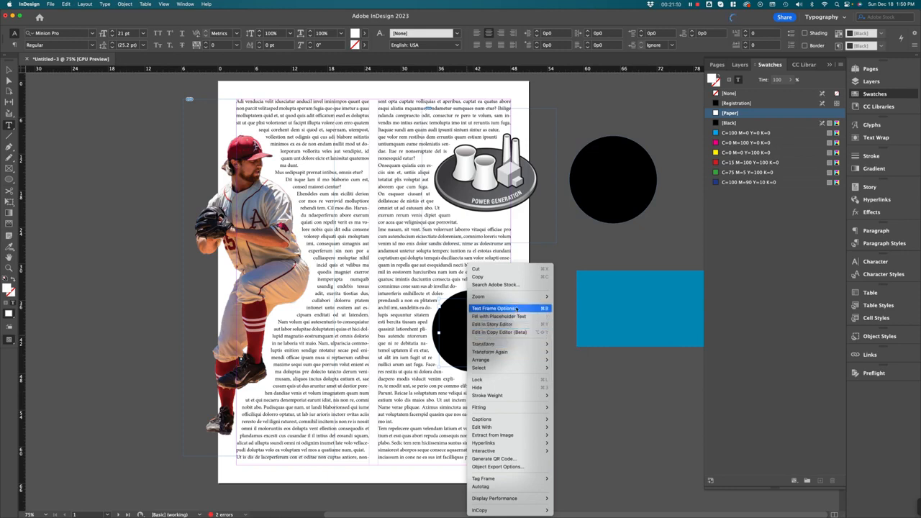
left_click(516, 308)
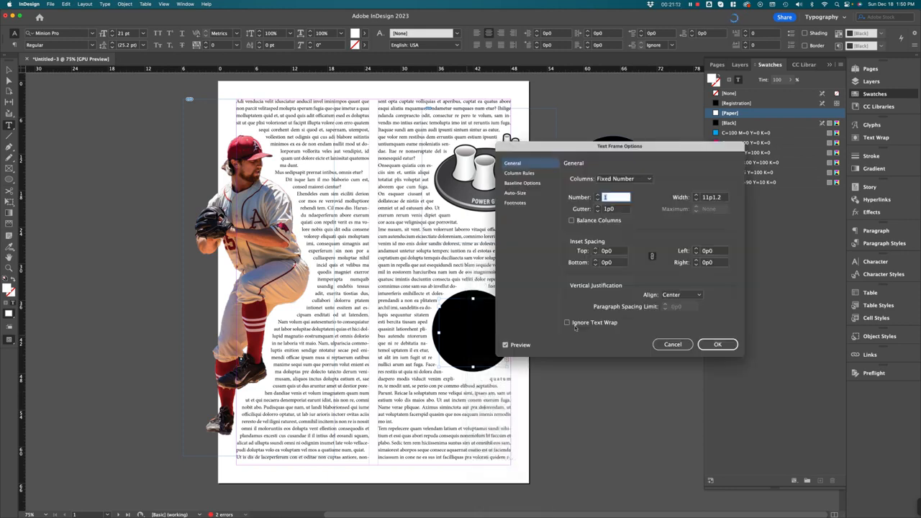
left_click_drag(600, 145, 643, 89)
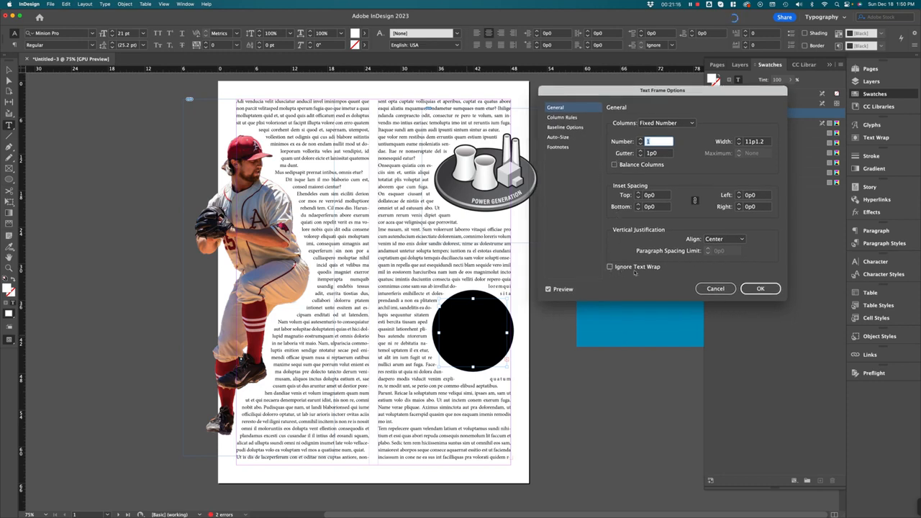
left_click(610, 267)
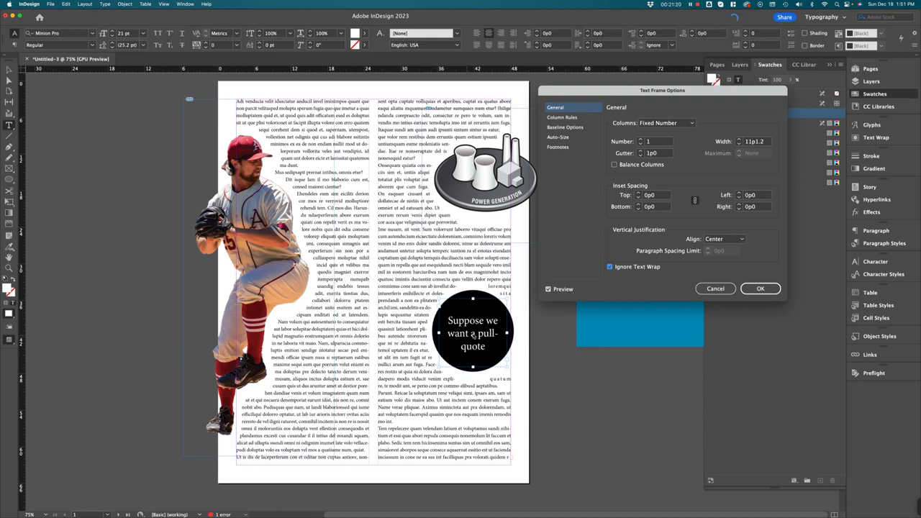
left_click(761, 289)
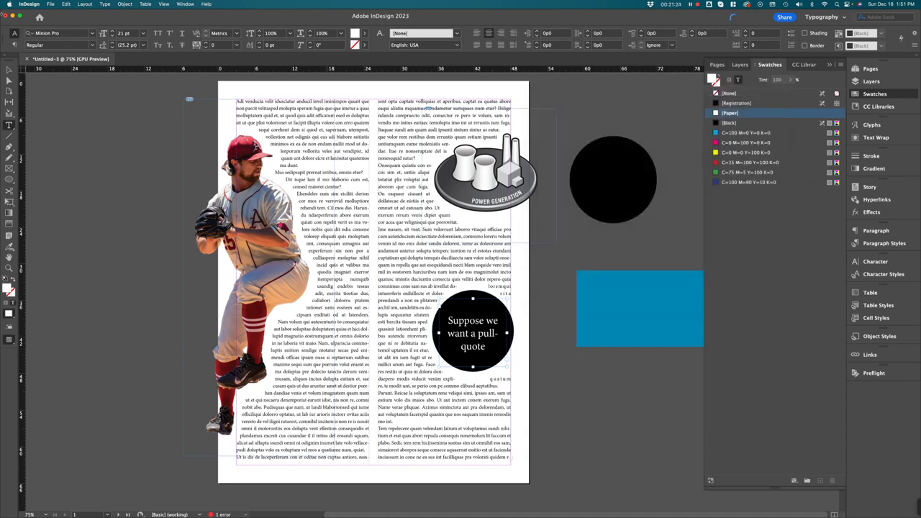
key("Escape")
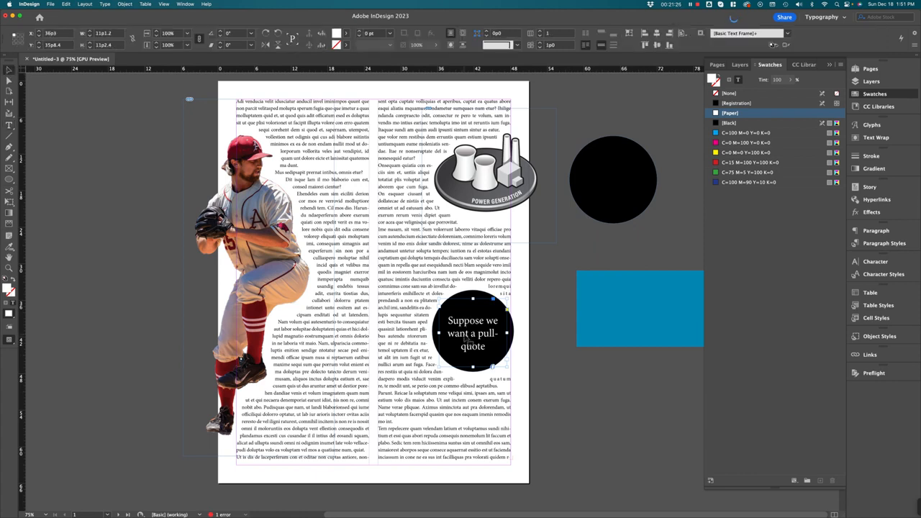